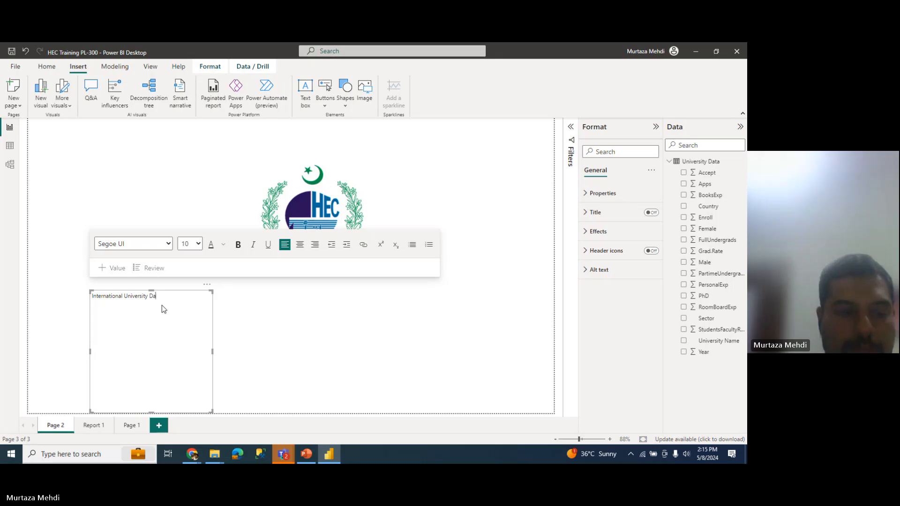
Step: Finish typing the title and correct it to 'International Universities Dashboard'
text(shboard)
key(ctrl+a)
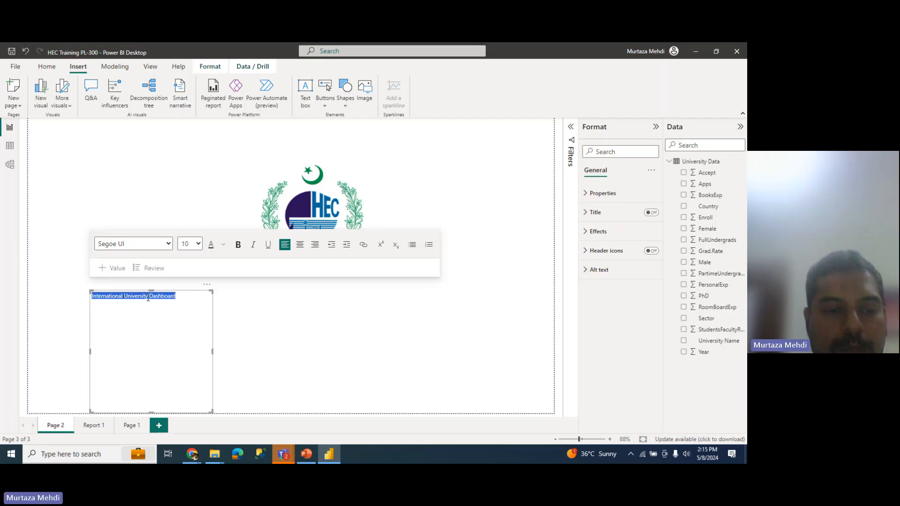
click(152, 347)
key(BackSpace)
text(ies)
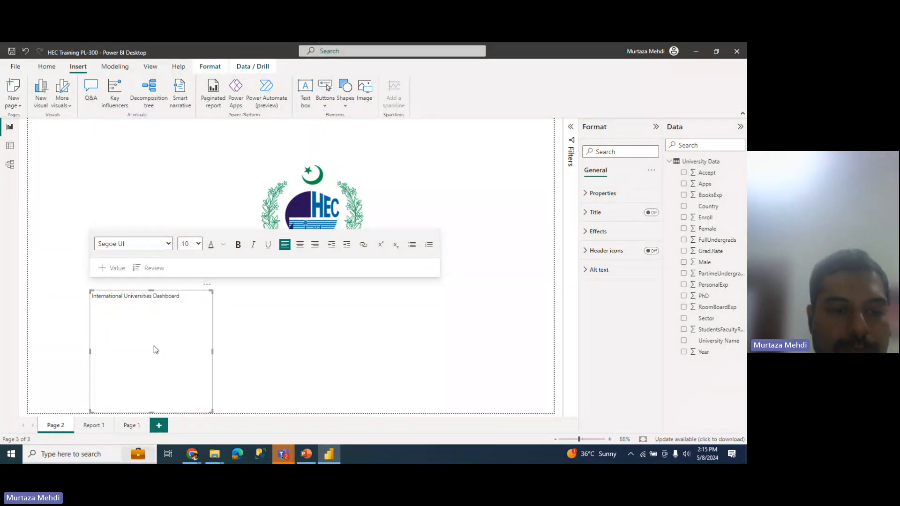
Step: Format the whole title dark blue, bold, 32-point, with italic turned off
key(ctrl+a)
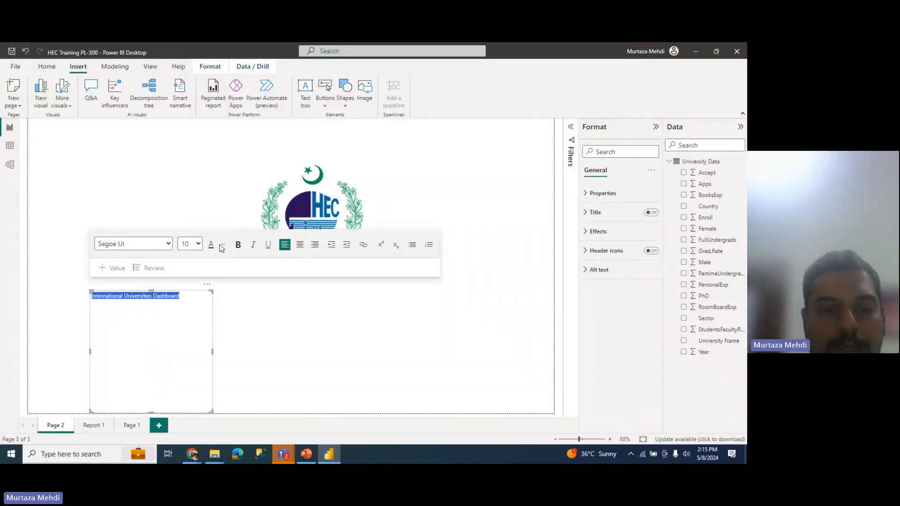
click(222, 244)
click(276, 279)
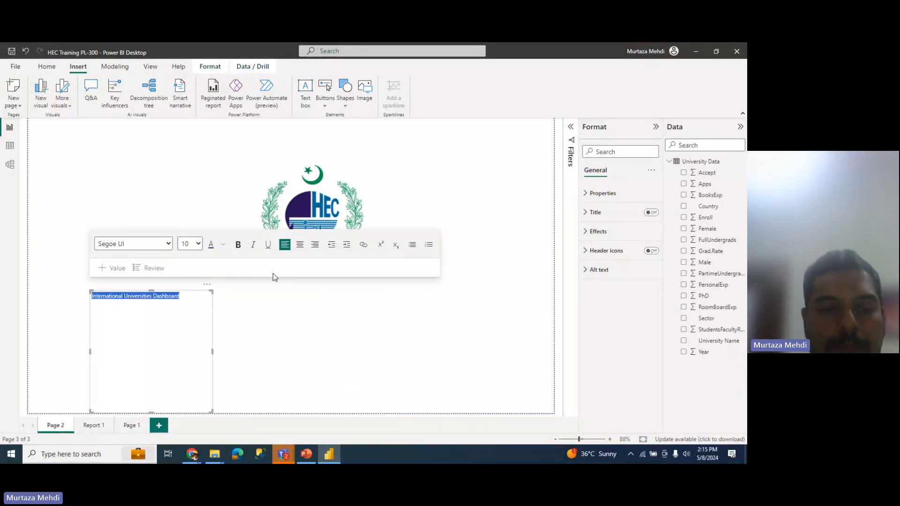
click(238, 245)
click(257, 249)
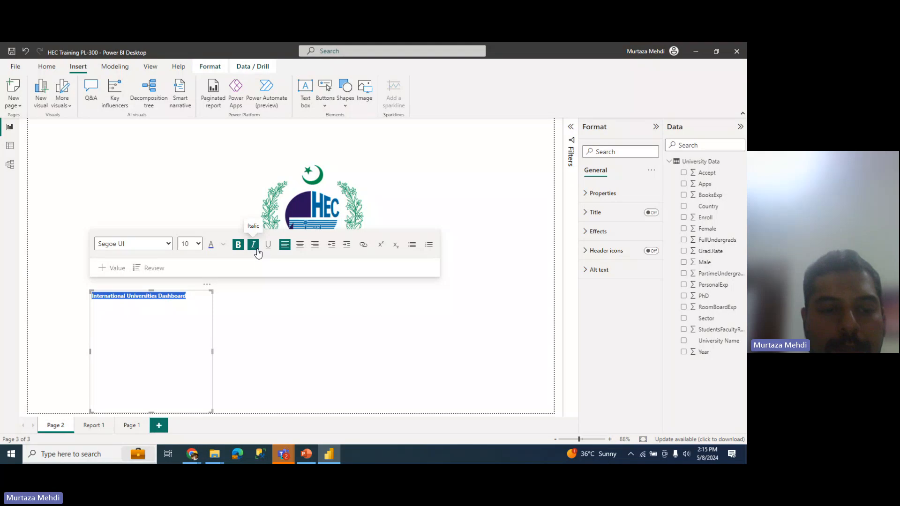
click(152, 244)
click(151, 245)
click(196, 245)
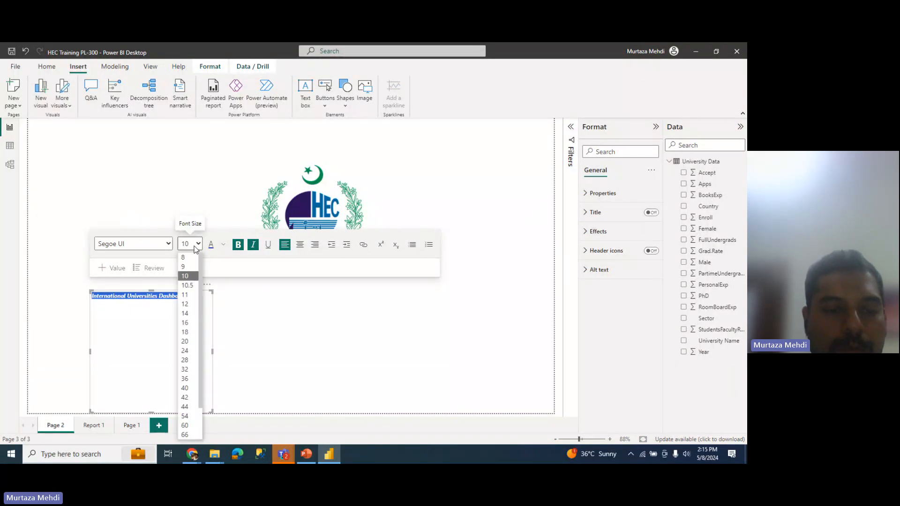
click(185, 372)
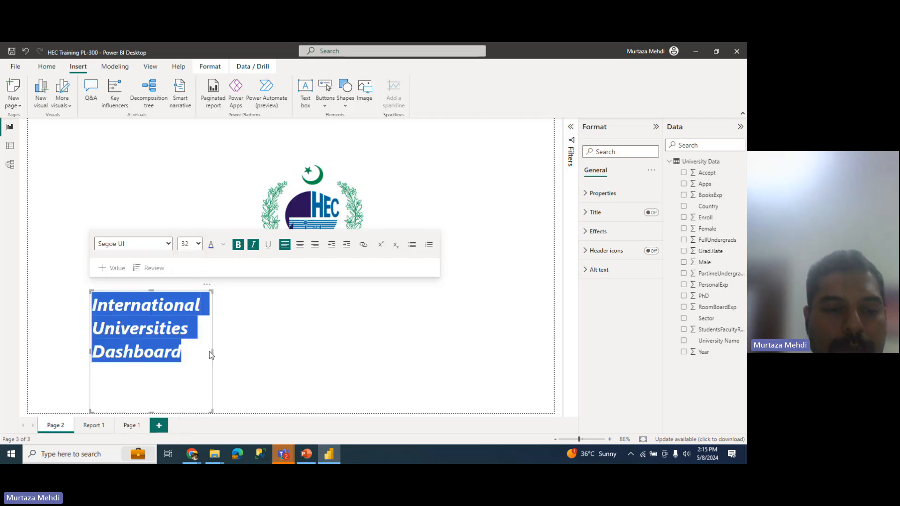
key(ctrl+i)
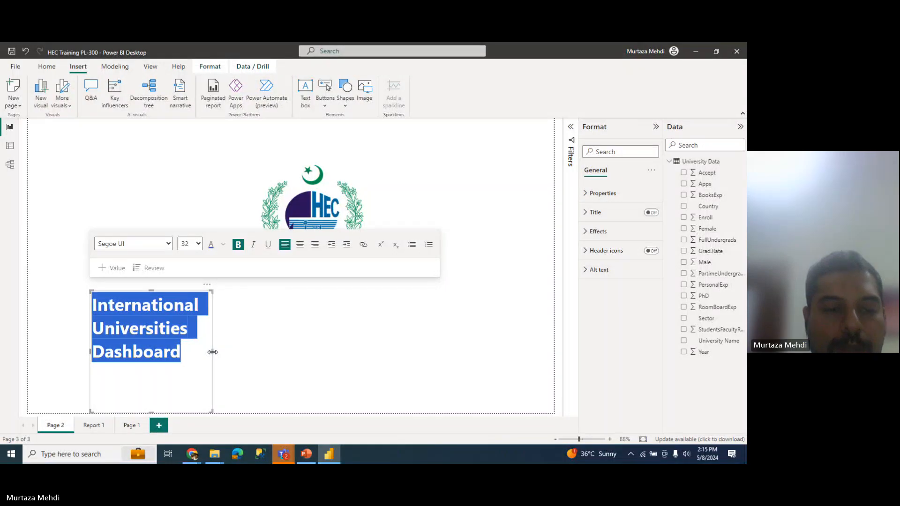
Step: Resize the title box so the text fits on a single line
drag(213, 351, 444, 359)
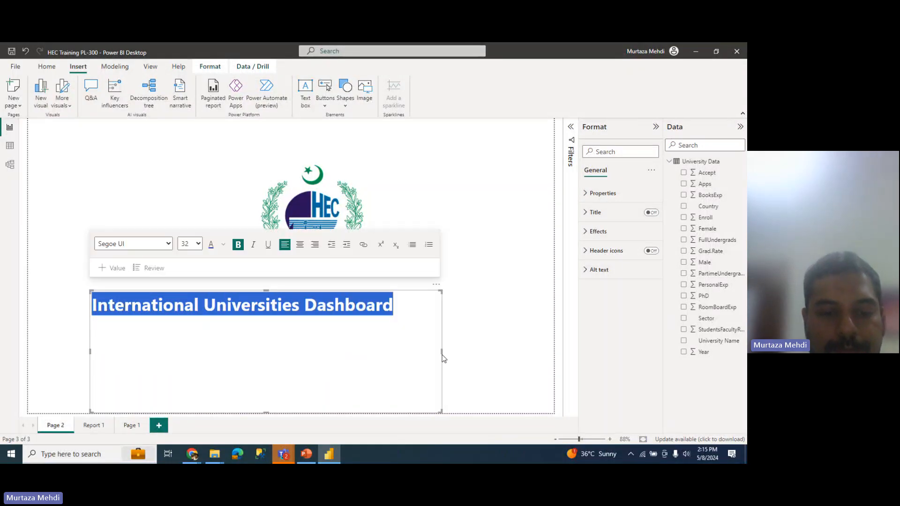
drag(266, 413, 269, 335)
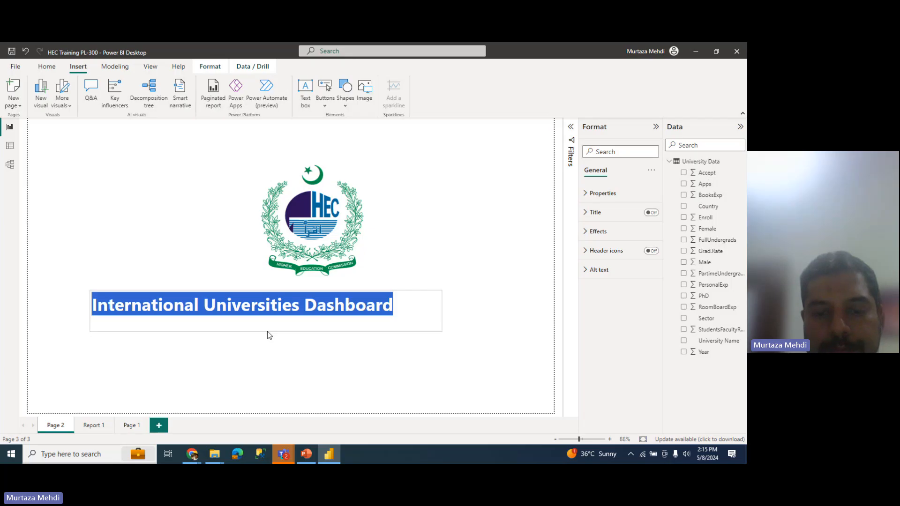
drag(442, 305, 412, 307)
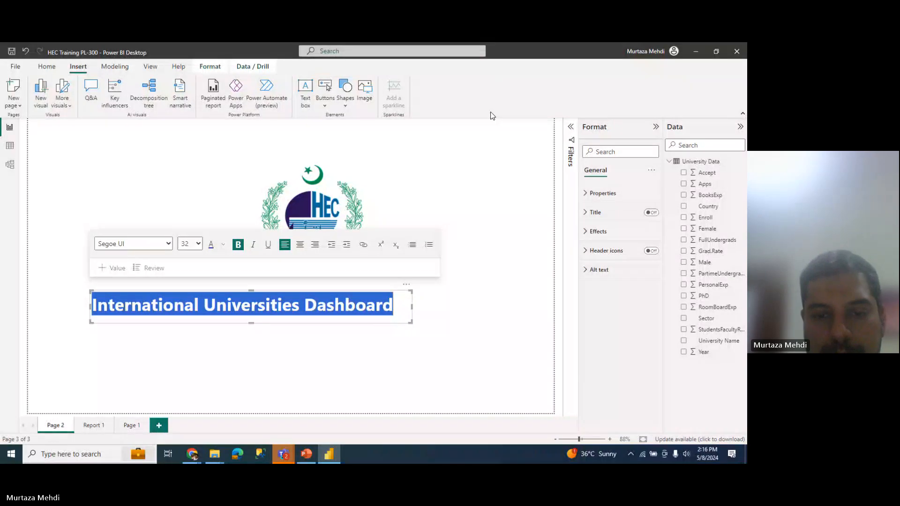
Step: Move the title to the top of the page and lower the HEC logo slightly
drag(408, 288, 478, 121)
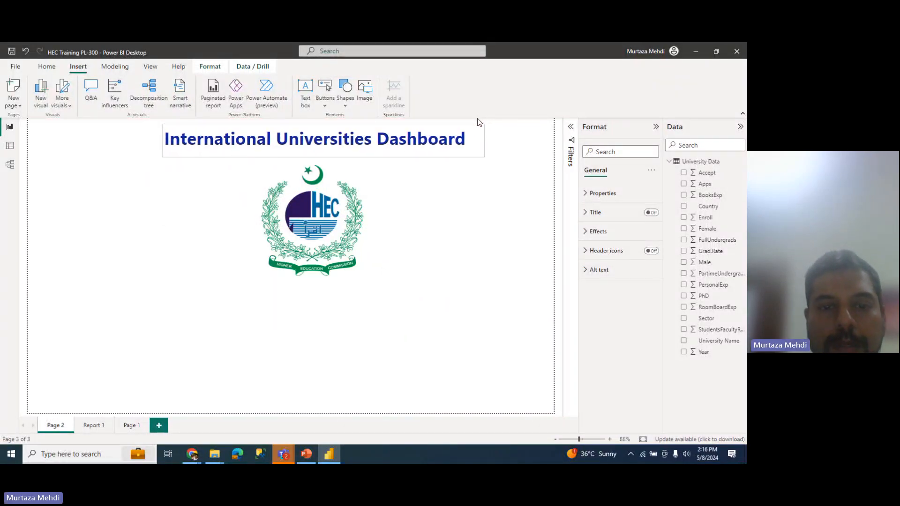
click(472, 295)
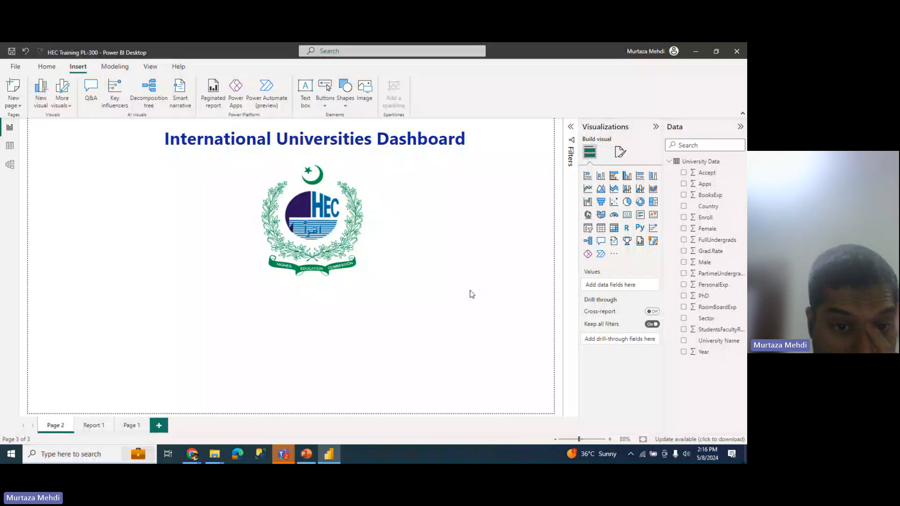
drag(336, 257, 336, 281)
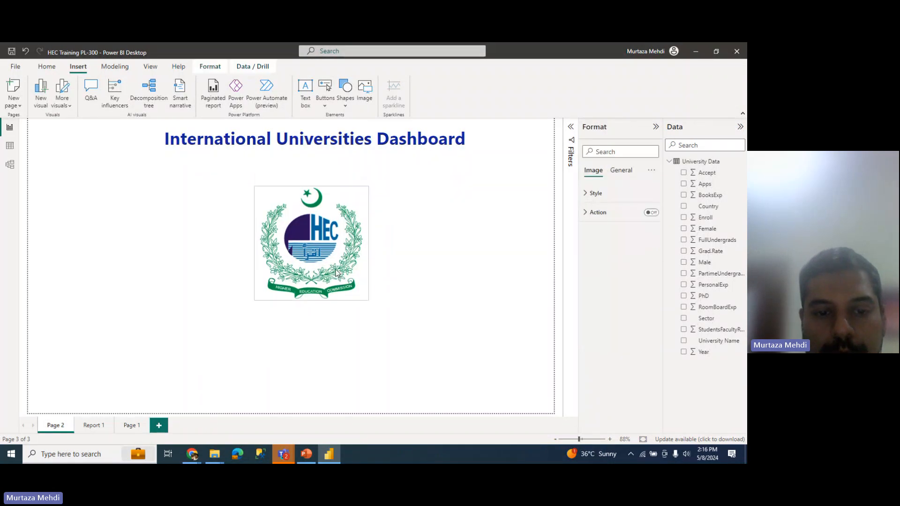
click(322, 367)
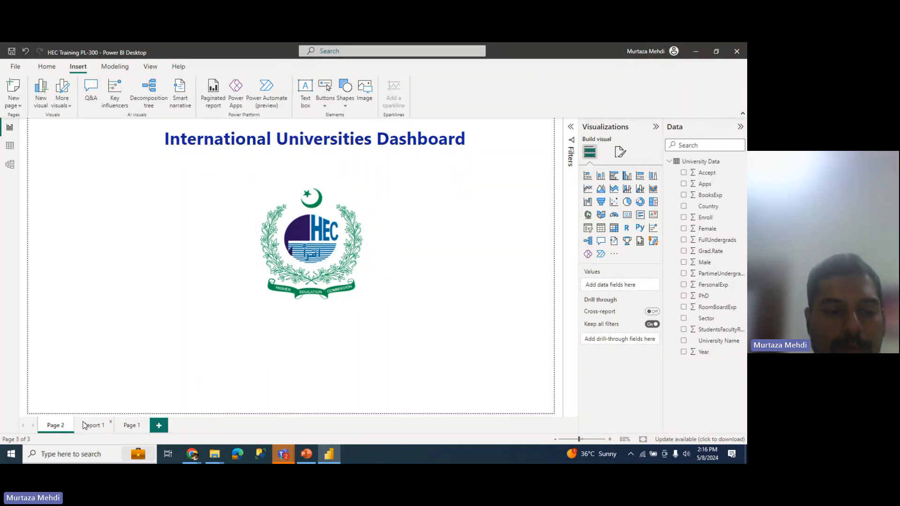
Step: Rename the Report 1 page to 'Page 1.0'
click(134, 426)
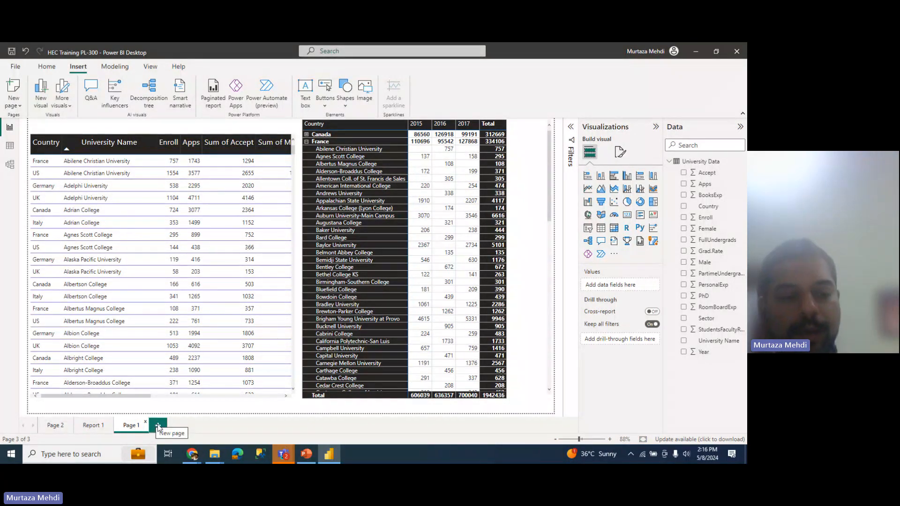
click(94, 426)
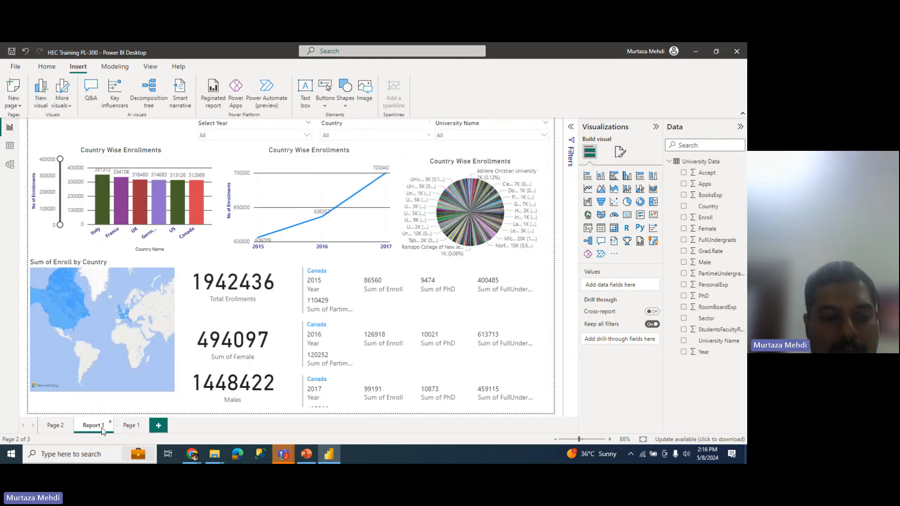
double_click(93, 425)
text(Pa)
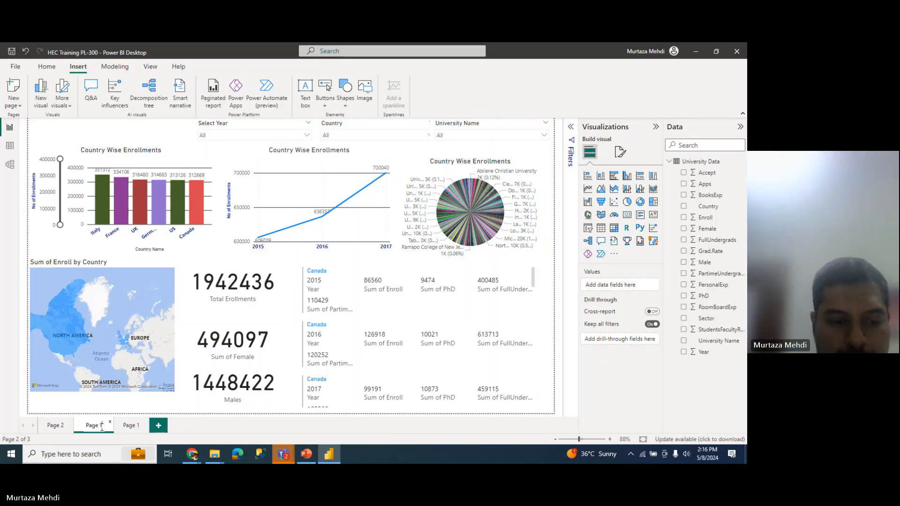
text(ge 1)
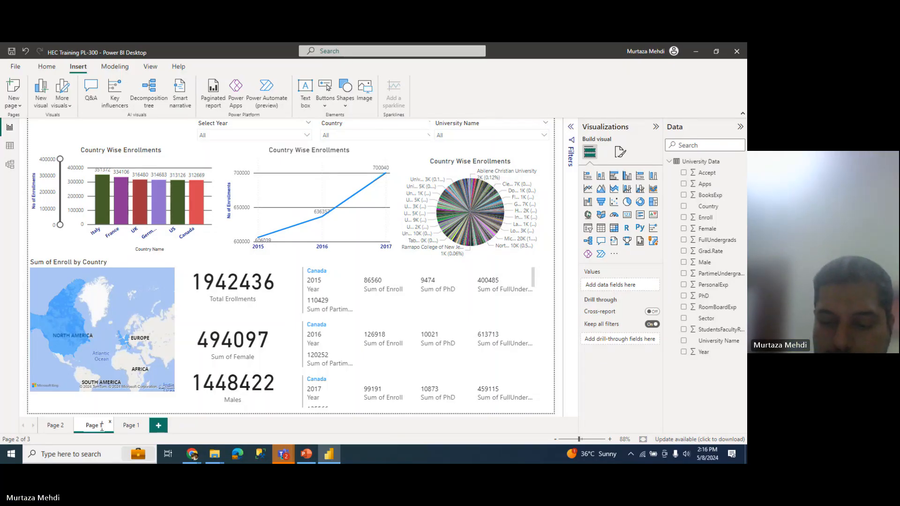
text(.0)
key(Return)
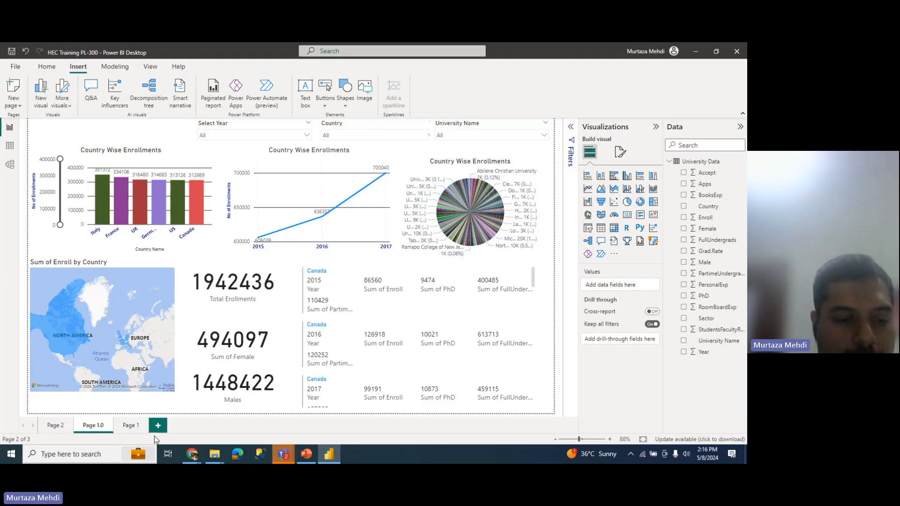
Step: Rename Page 1 to 'Page 2.0'
double_click(136, 426)
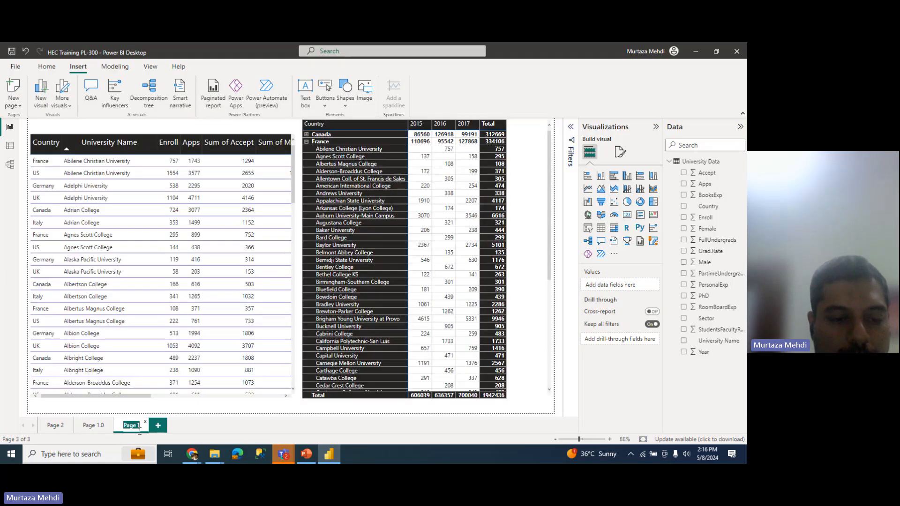
click(141, 430)
key(BackSpace)
text(2)
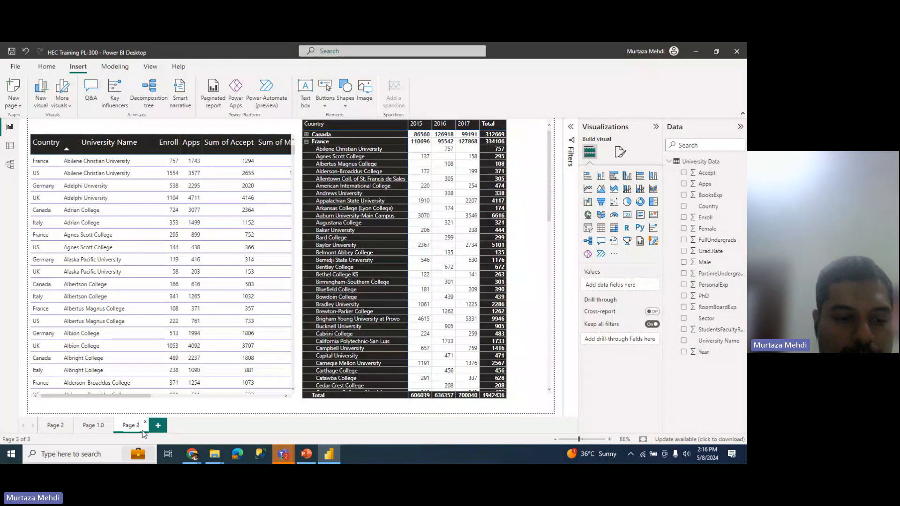
text(.0)
key(Return)
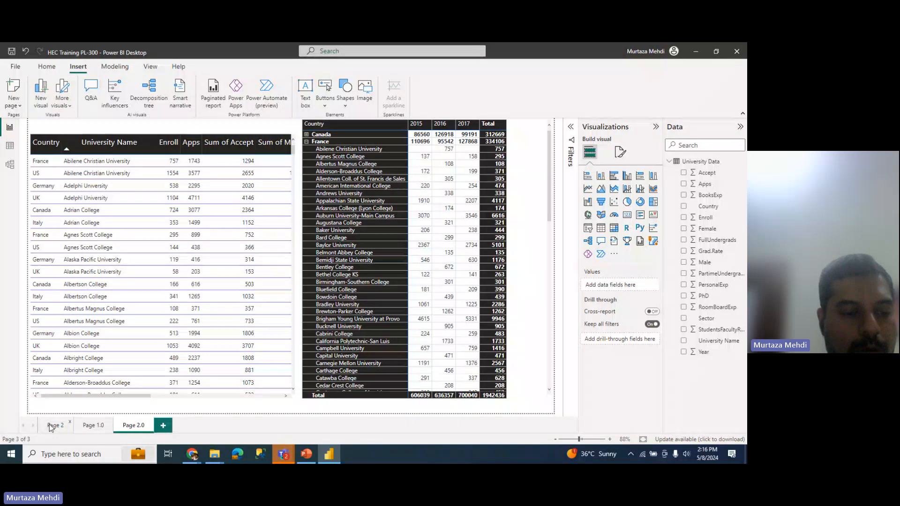
Step: Rename the title page to 'Landing Page', then switch to Page 1.0
double_click(52, 426)
text(Landi)
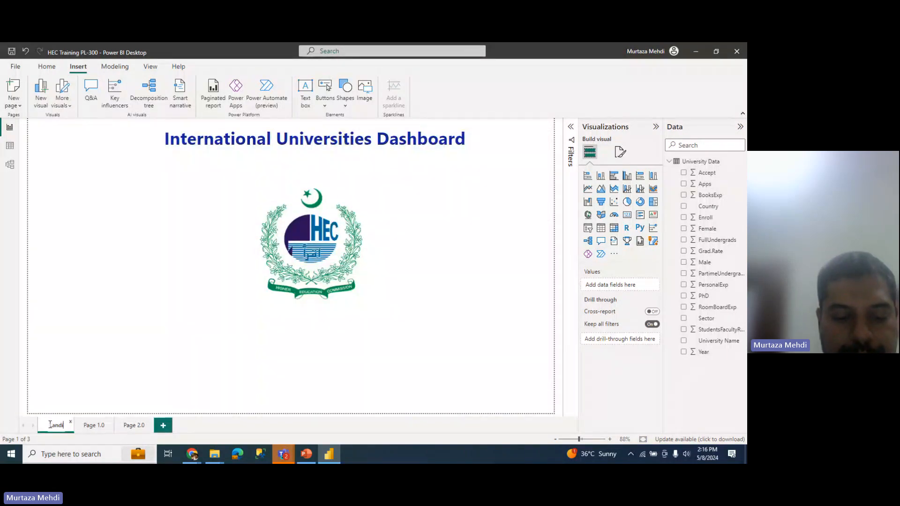
text(ng Page)
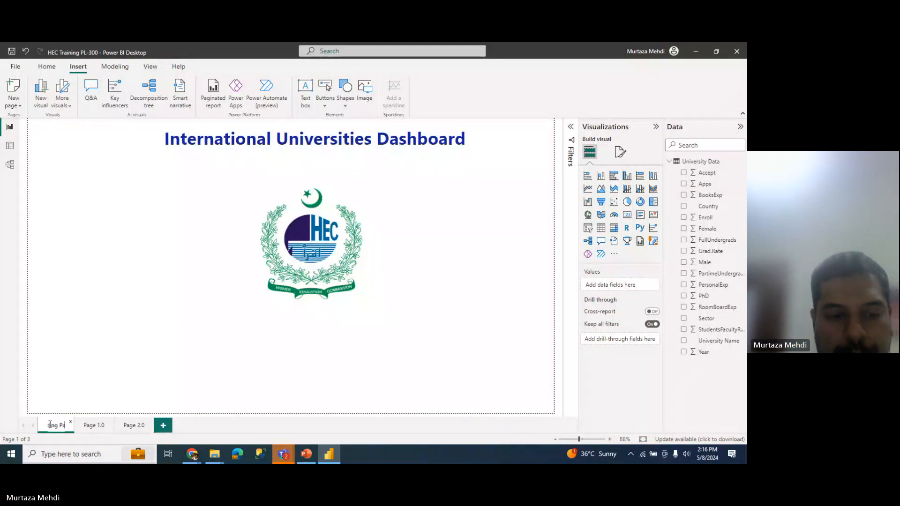
key(Return)
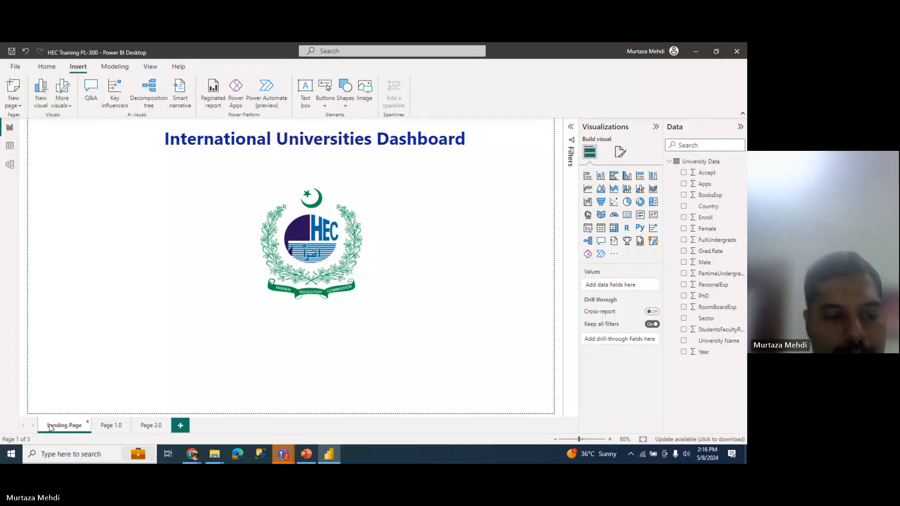
click(110, 425)
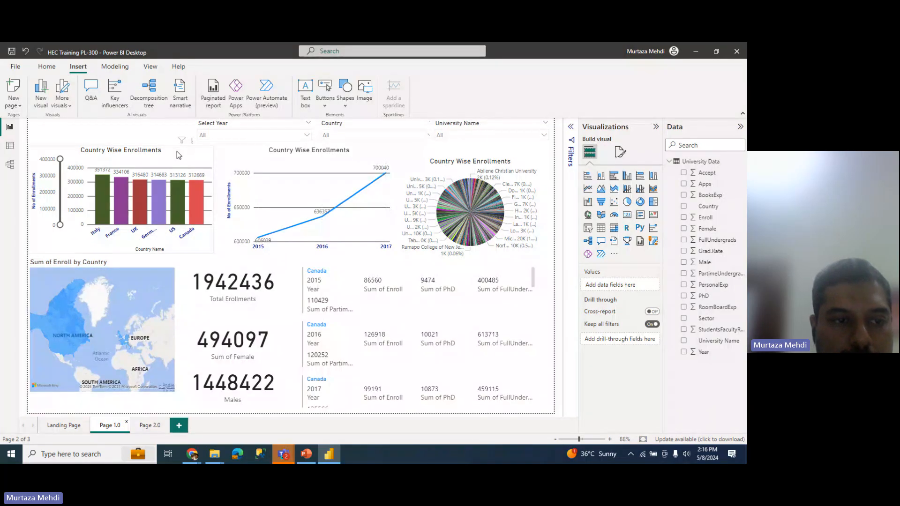
Step: Move the bar chart, line chart and pie chart slightly lower
drag(176, 164, 179, 187)
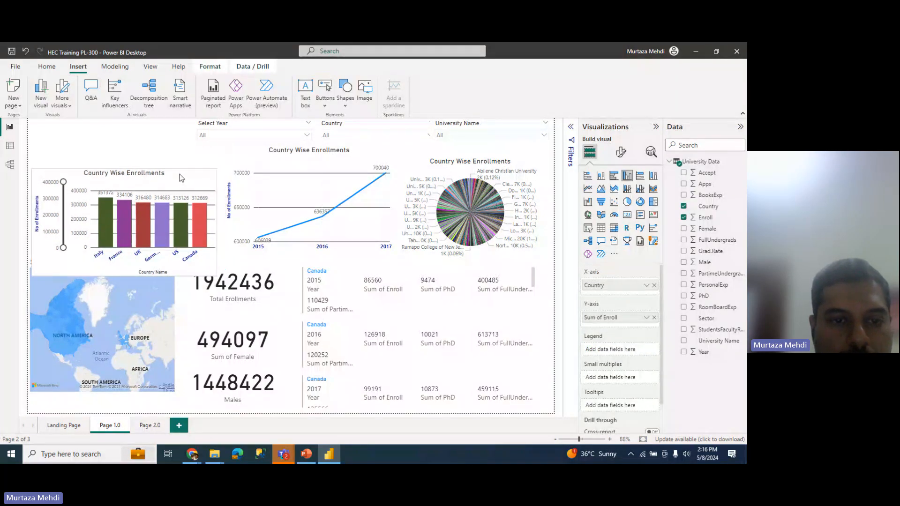
drag(251, 156, 243, 179)
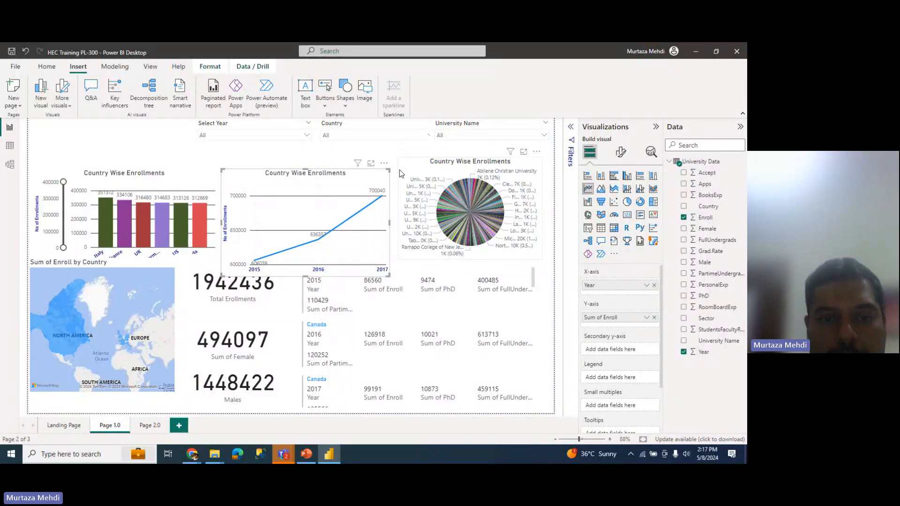
drag(399, 170, 392, 181)
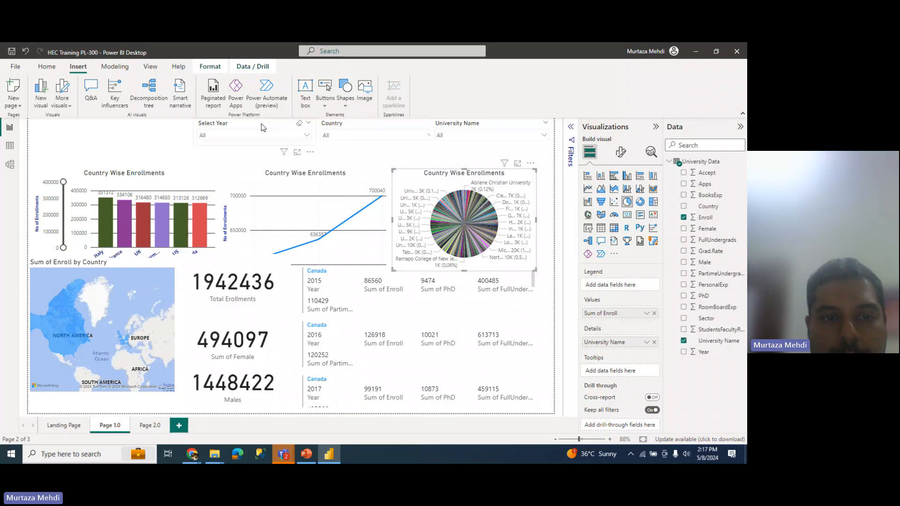
Step: Drop the Select Year, Country and University Name slicers about 60 px in a row
drag(262, 128, 260, 154)
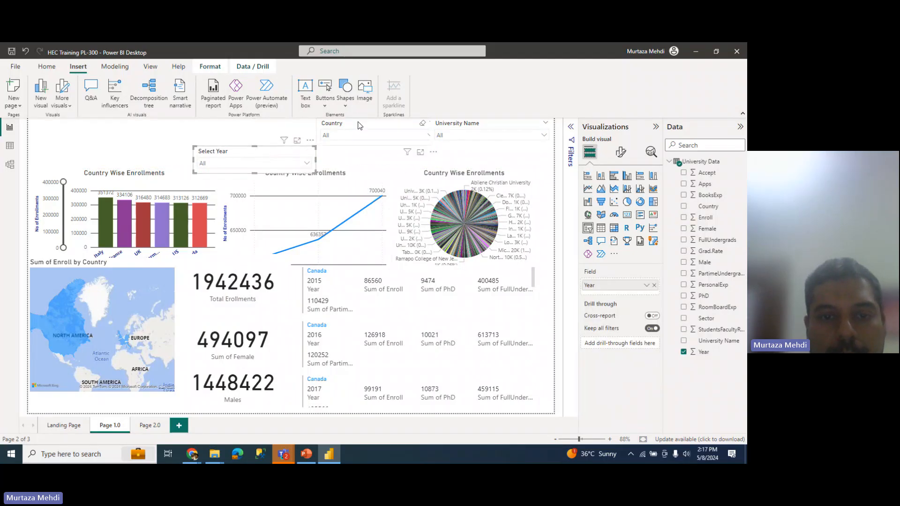
drag(359, 125, 360, 153)
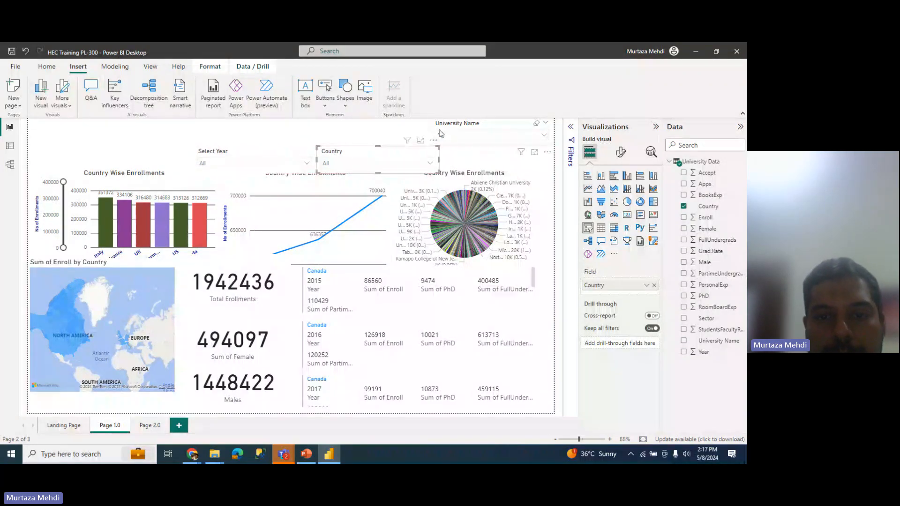
drag(448, 129, 450, 156)
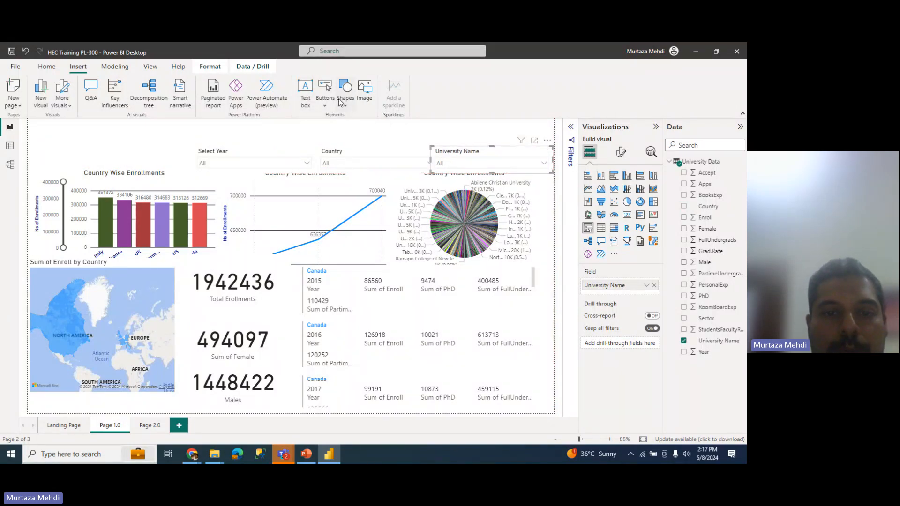
Step: Insert a rectangle shape and stretch it from the top-left corner into a thin full-width banner
click(345, 92)
click(344, 138)
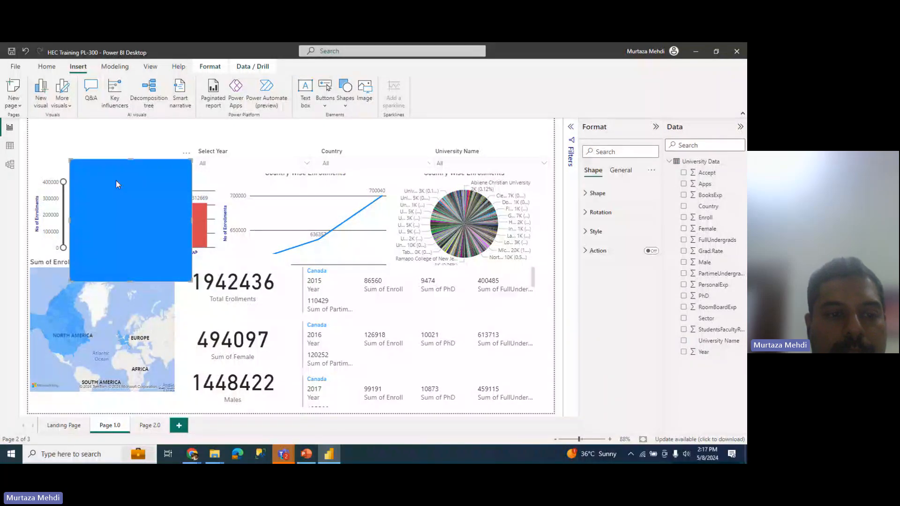
drag(141, 215, 100, 173)
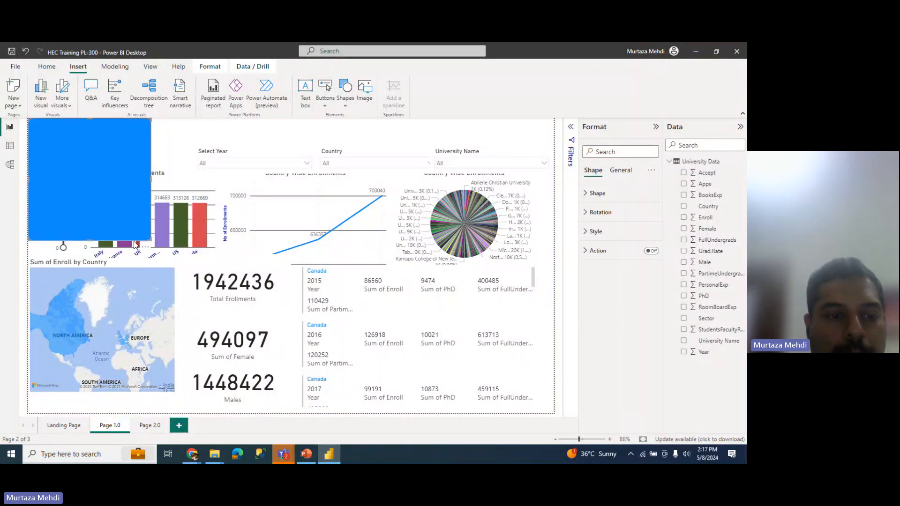
drag(151, 242, 563, 141)
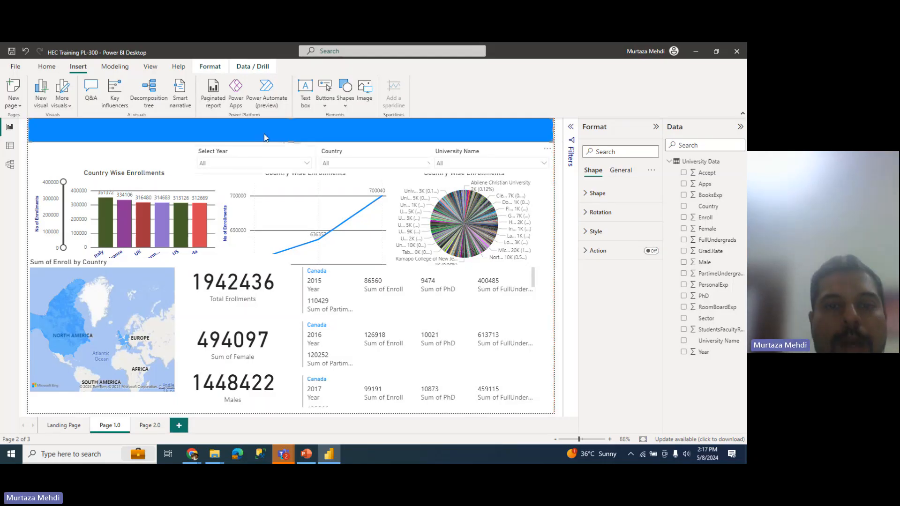
Step: Copy the HEC logo from Landing Page, paste it on Page 1.0, and shrink it into the banner's corner
click(60, 427)
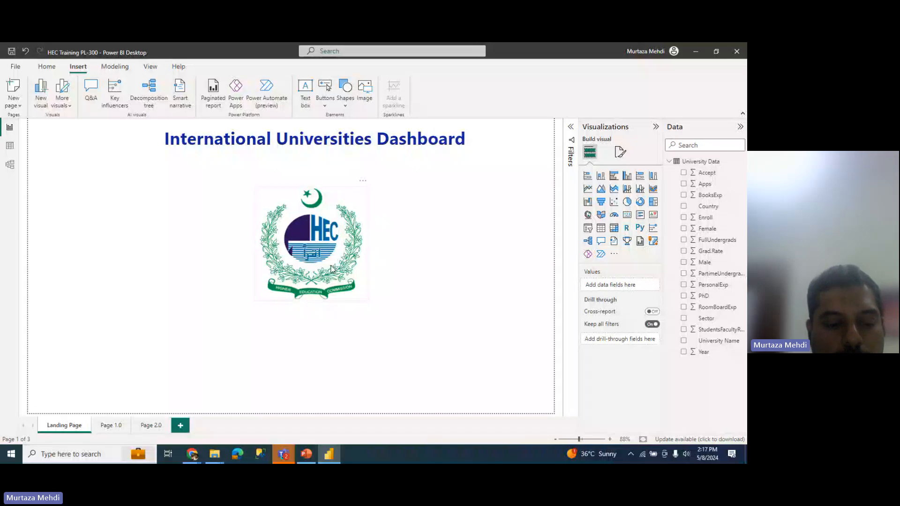
click(332, 267)
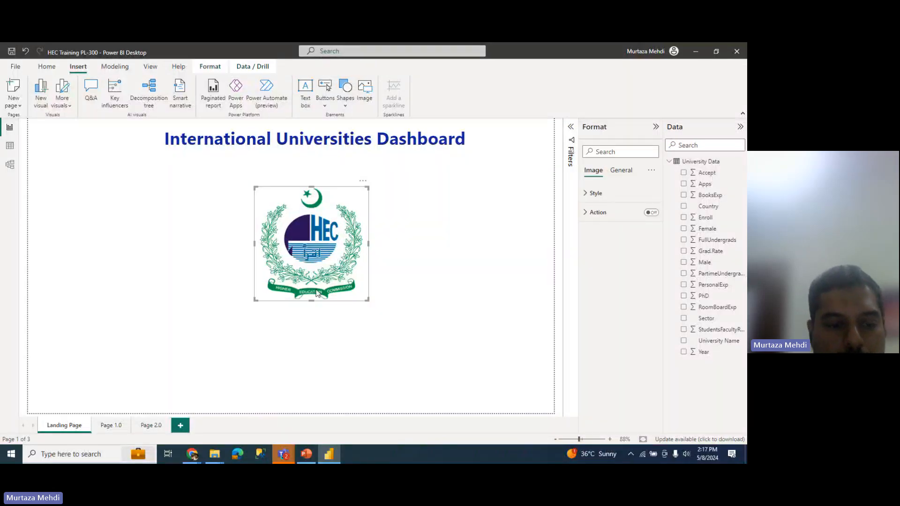
click(116, 424)
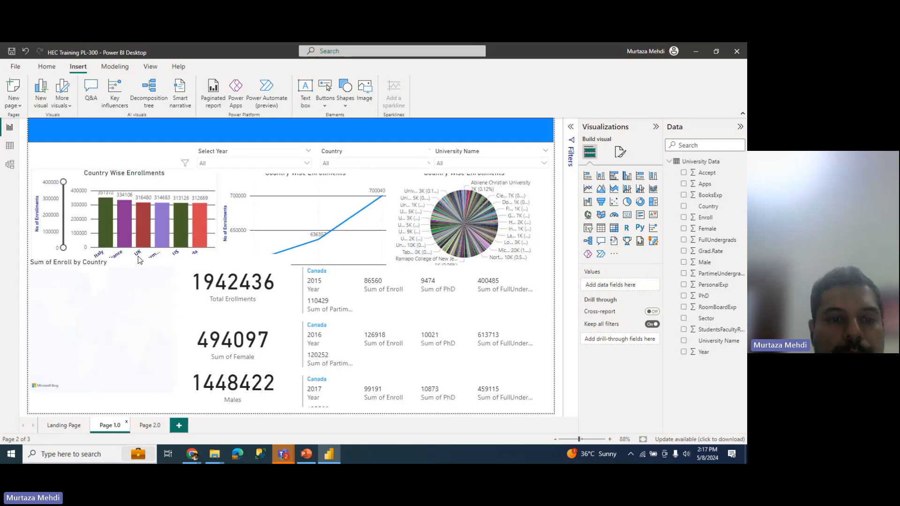
key(ctrl+v)
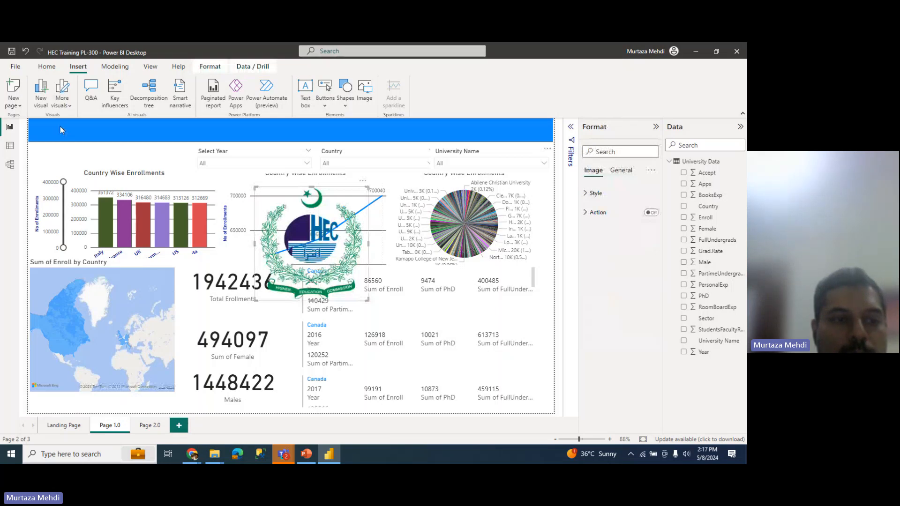
drag(300, 225, 45, 112)
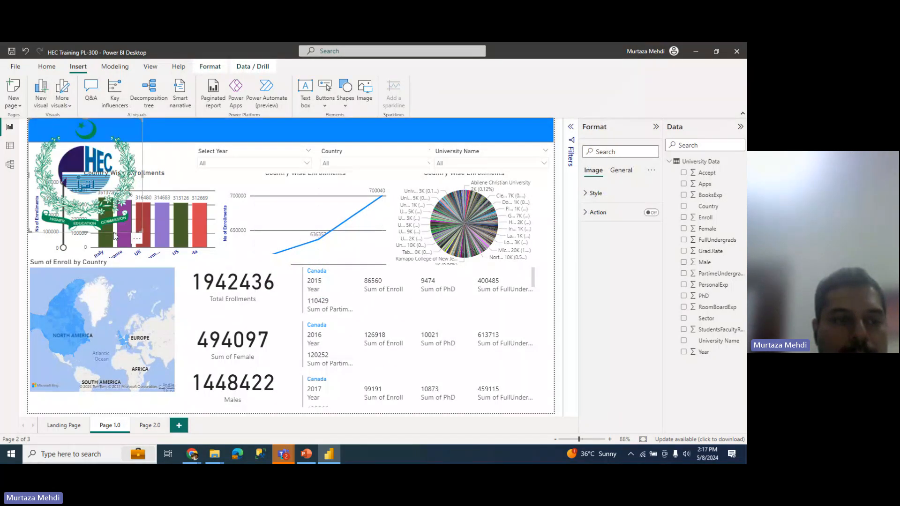
drag(115, 236, 54, 121)
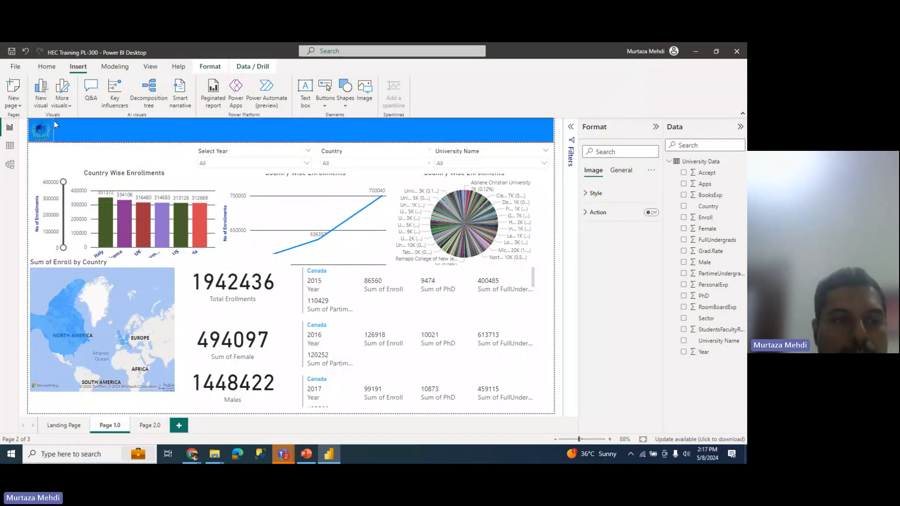
Step: Drag the Select Year and Country slicers up onto the banner and make the banner slightly taller
click(61, 153)
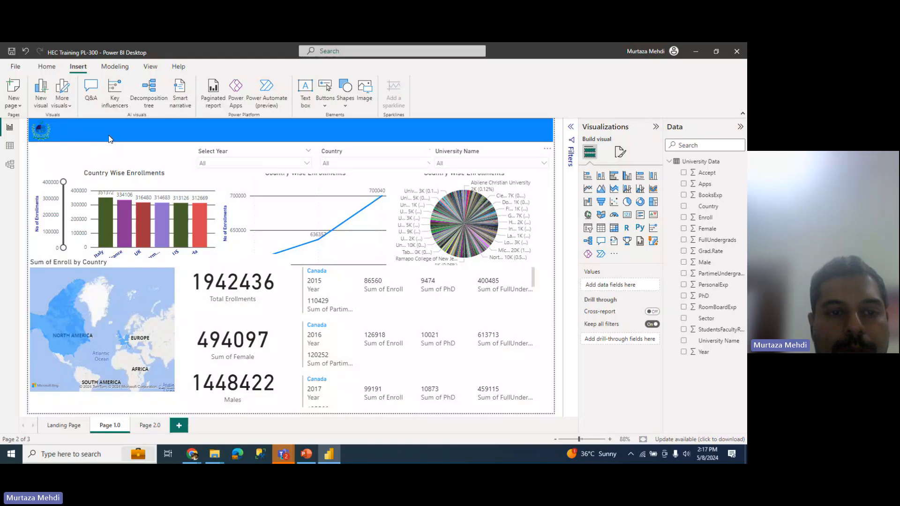
drag(226, 151, 227, 123)
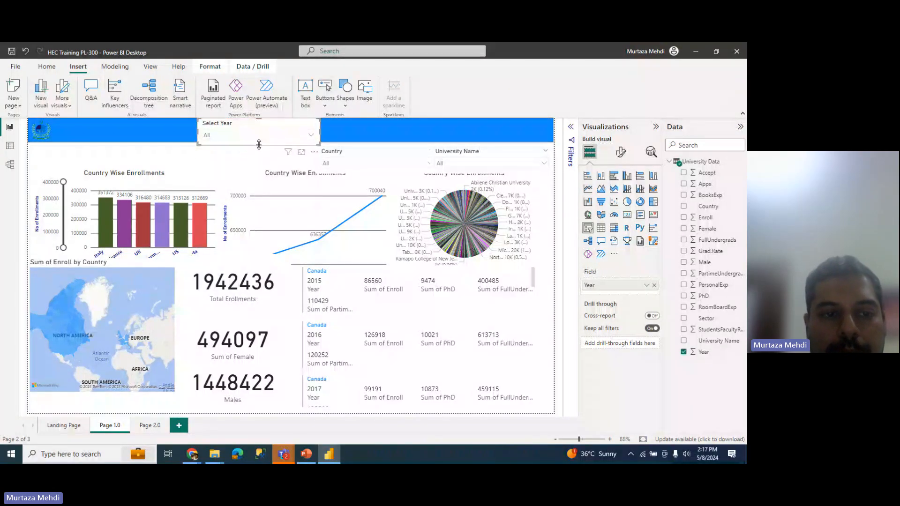
click(170, 141)
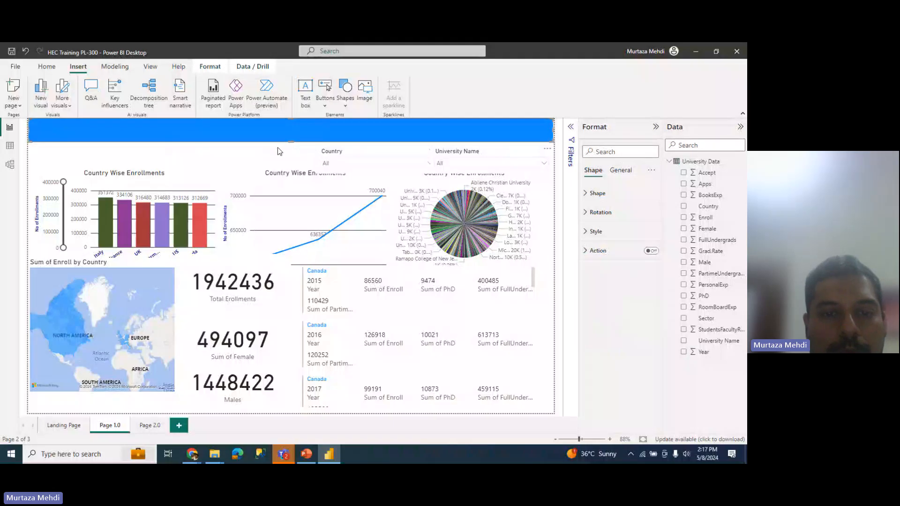
drag(294, 143, 293, 147)
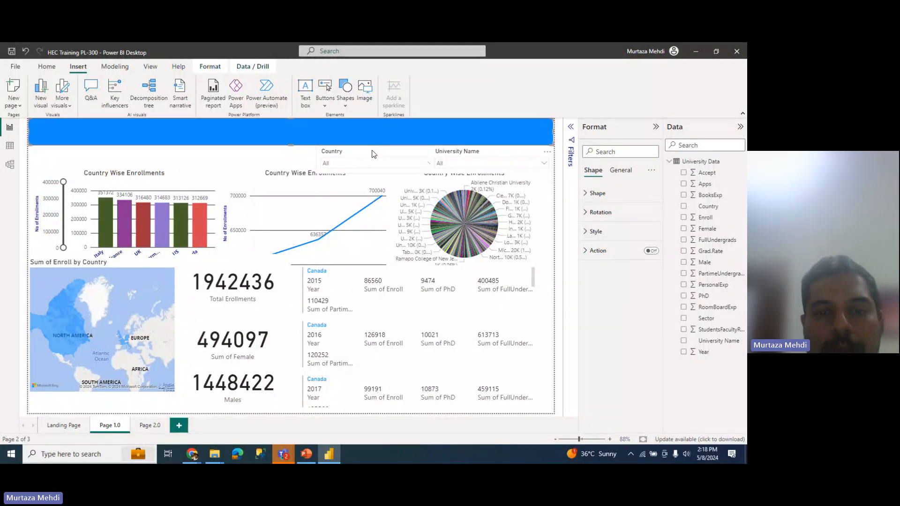
drag(373, 157, 375, 130)
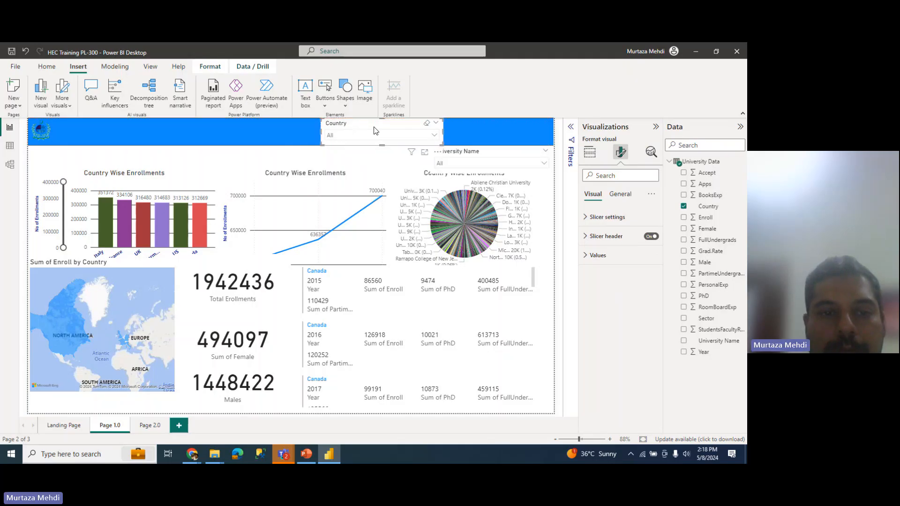
key(Delete)
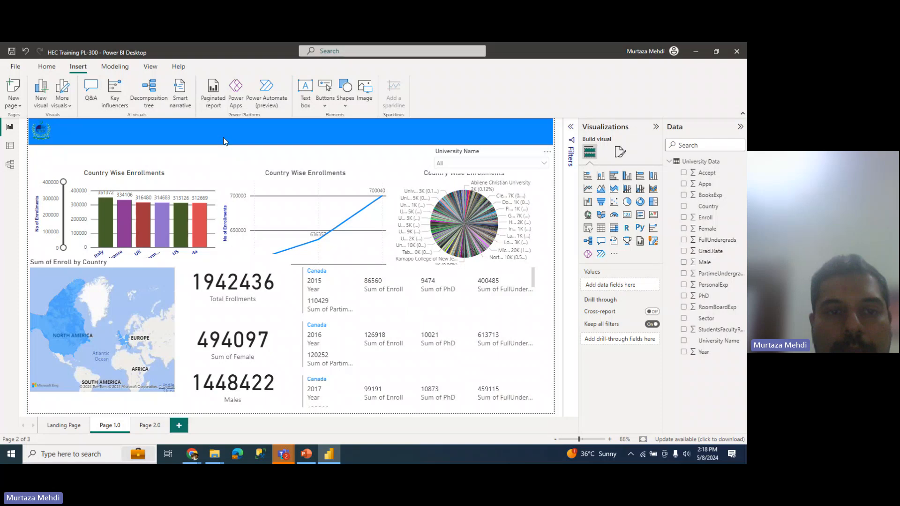
Step: Send the blue banner to back using Format > Send backward > Send to back
click(223, 141)
click(248, 68)
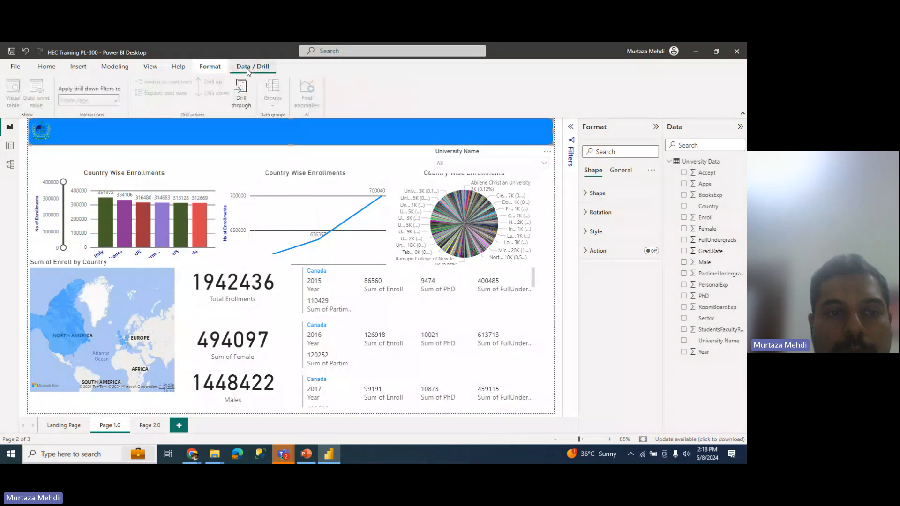
click(210, 67)
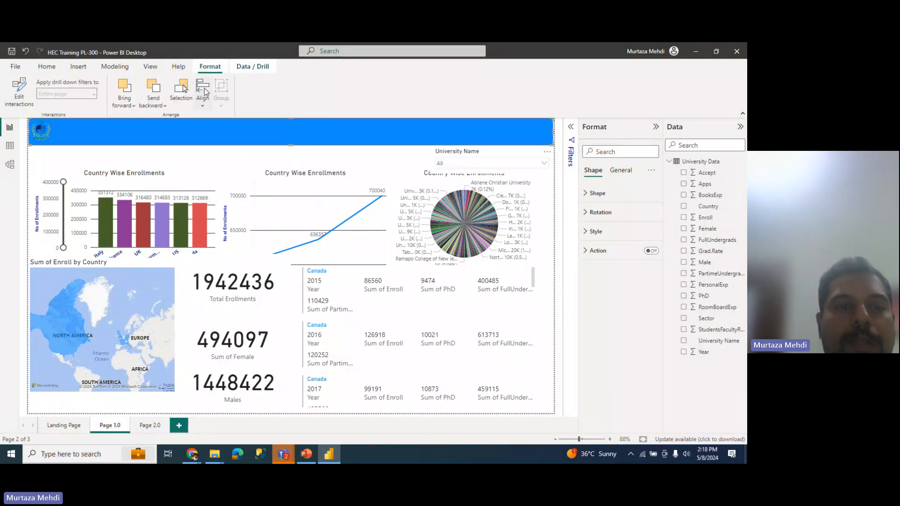
click(202, 103)
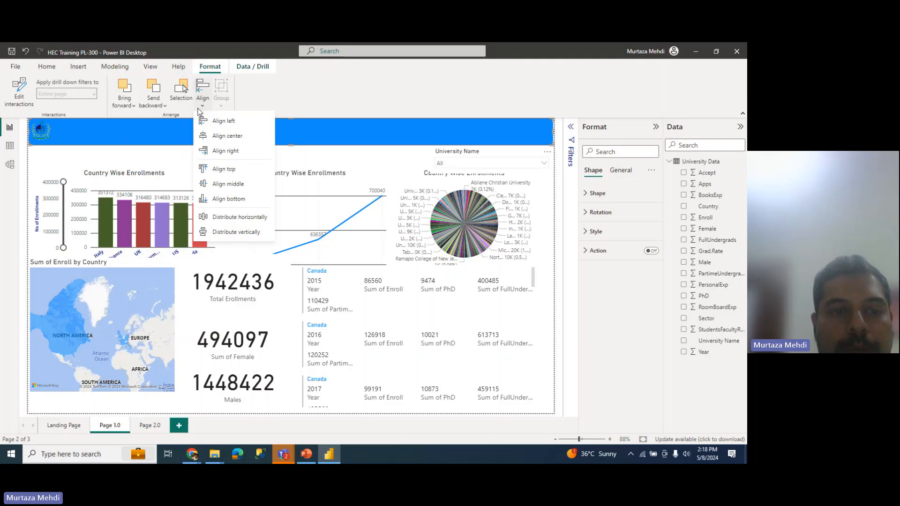
click(165, 106)
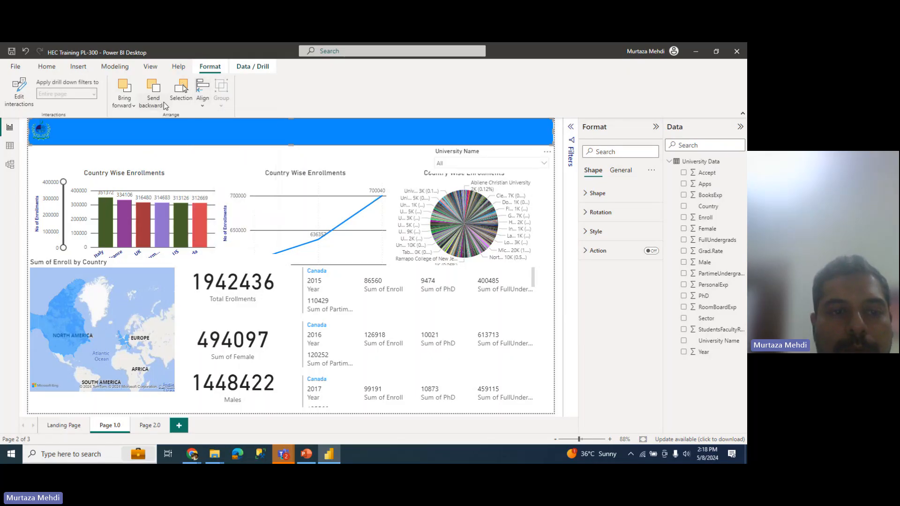
click(165, 106)
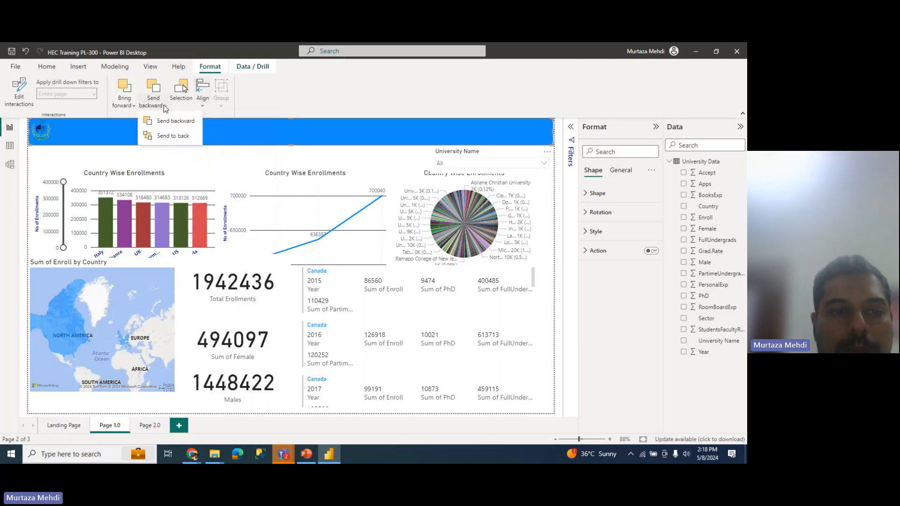
click(167, 136)
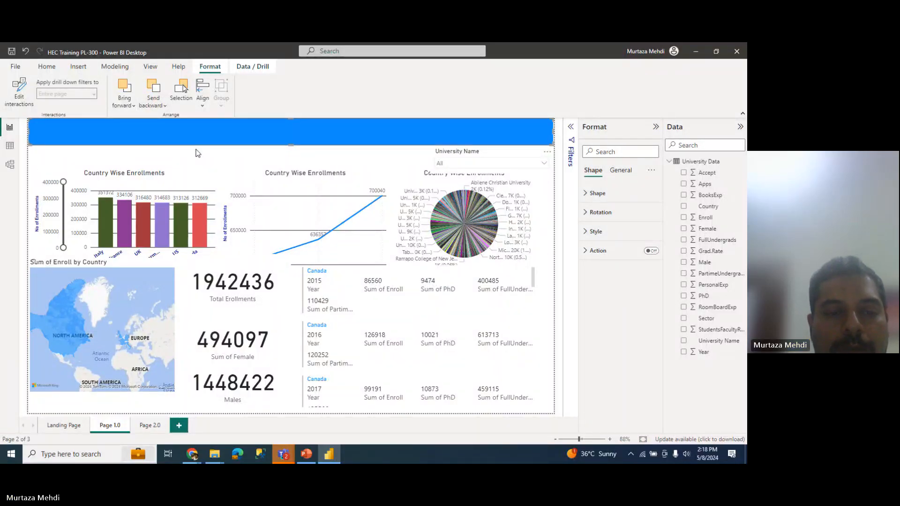
click(340, 147)
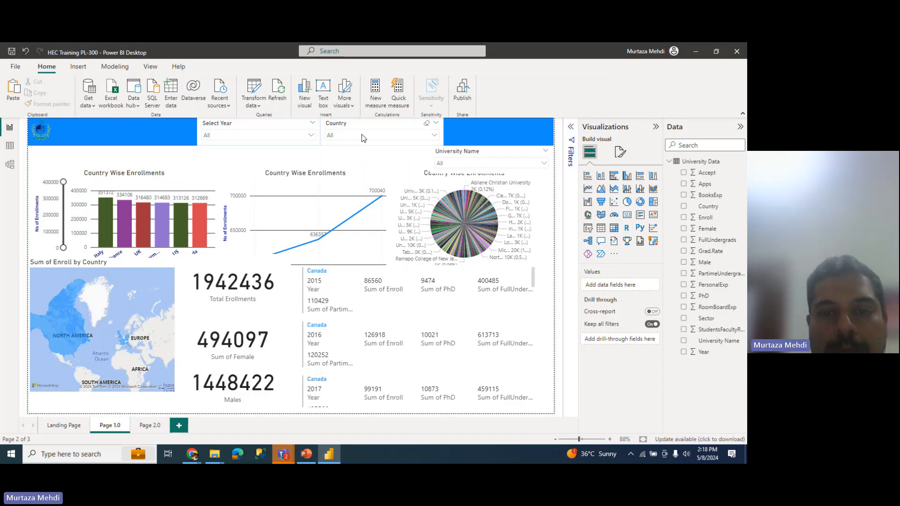
Step: Narrow the Country and Select Year slicers from their right sides
click(440, 133)
drag(440, 133, 409, 133)
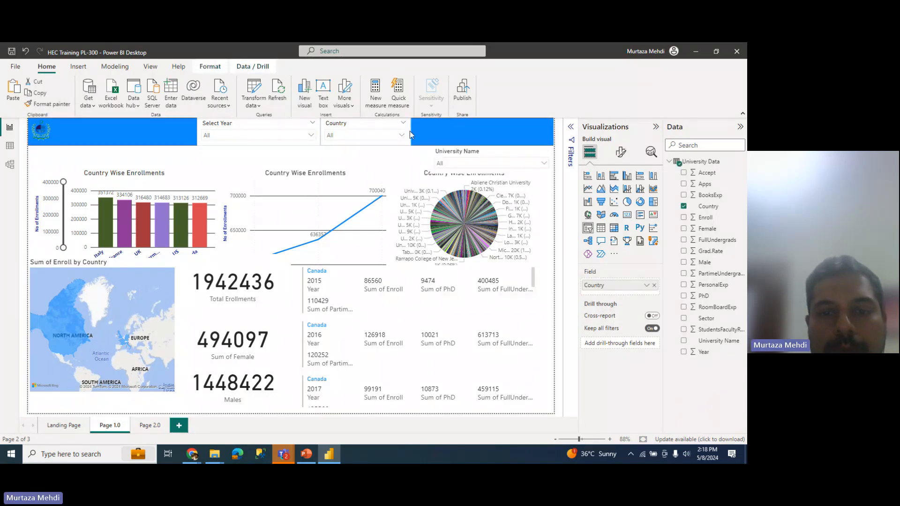
click(297, 124)
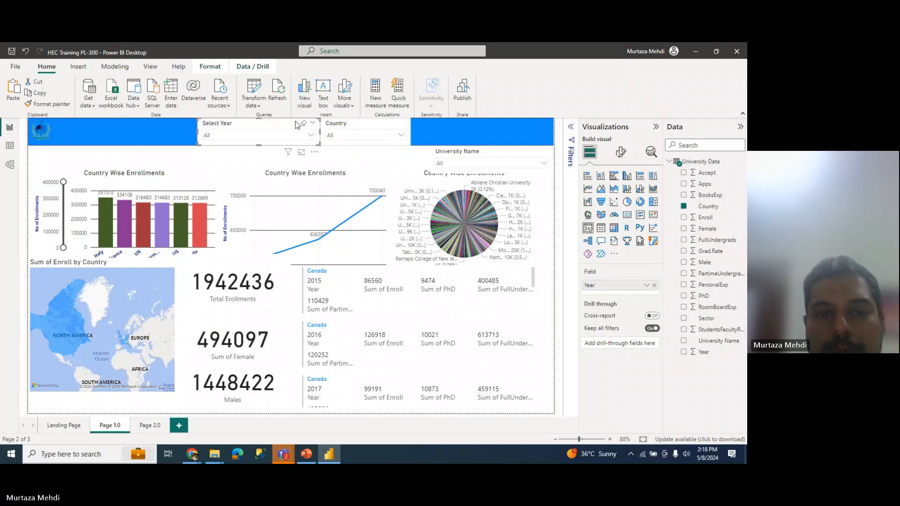
drag(319, 133, 274, 130)
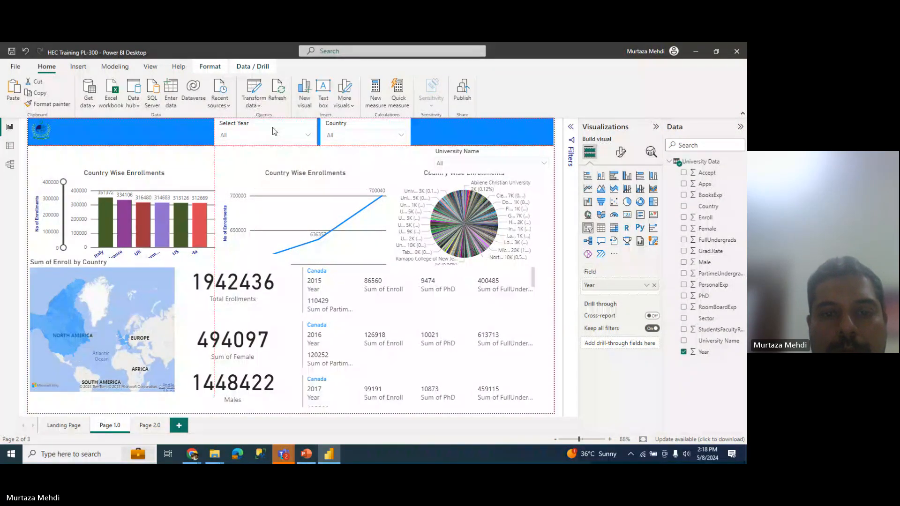
Step: Move the University Name slicer into the header, narrow it, and reposition and widen the Country slicer
click(442, 153)
drag(442, 152, 431, 125)
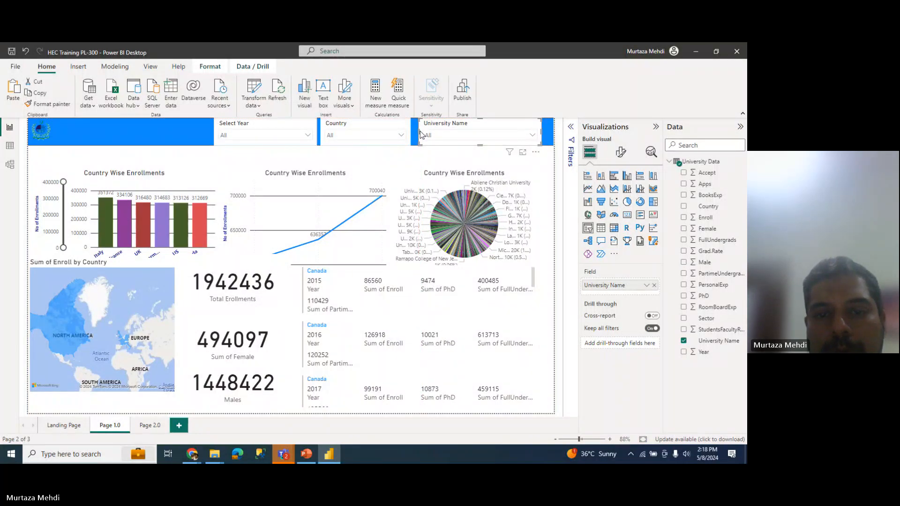
drag(421, 135, 436, 134)
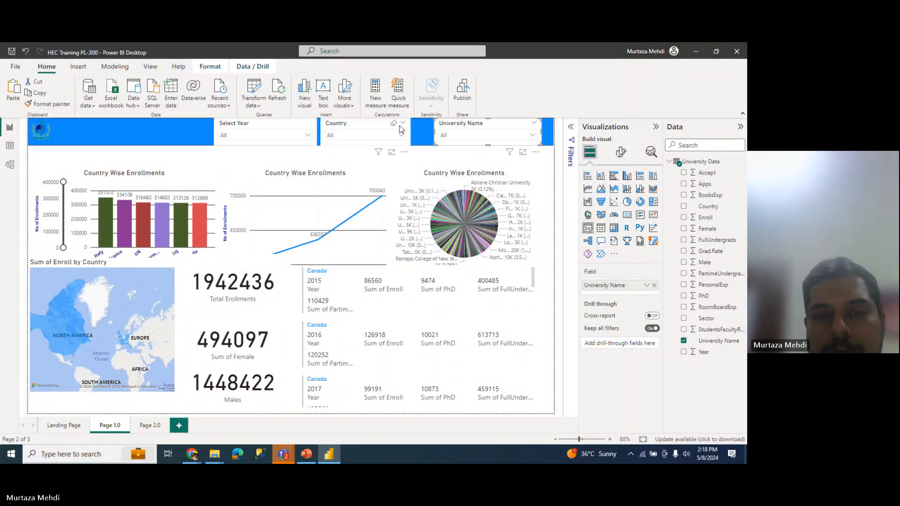
drag(374, 130, 391, 129)
key(Right)
key(Right)
key(Right)
key(Right)
key(Right)
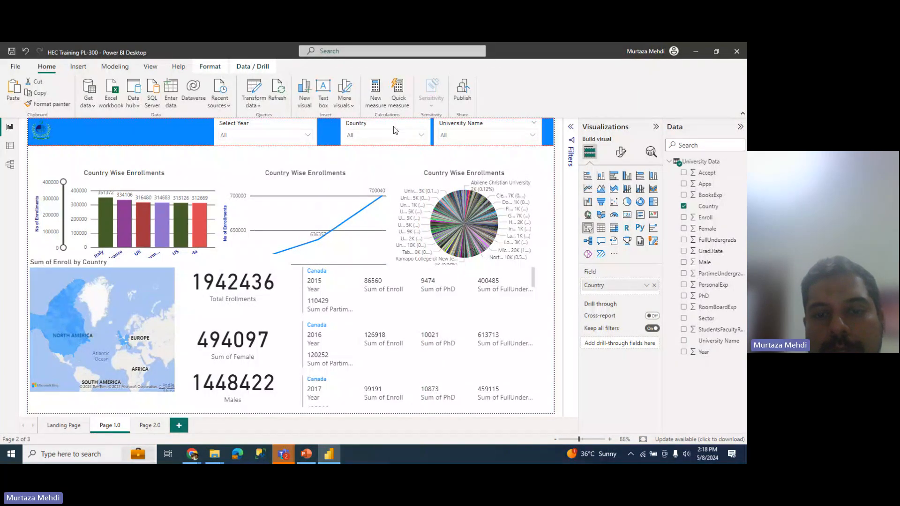
drag(390, 127, 385, 126)
click(341, 133)
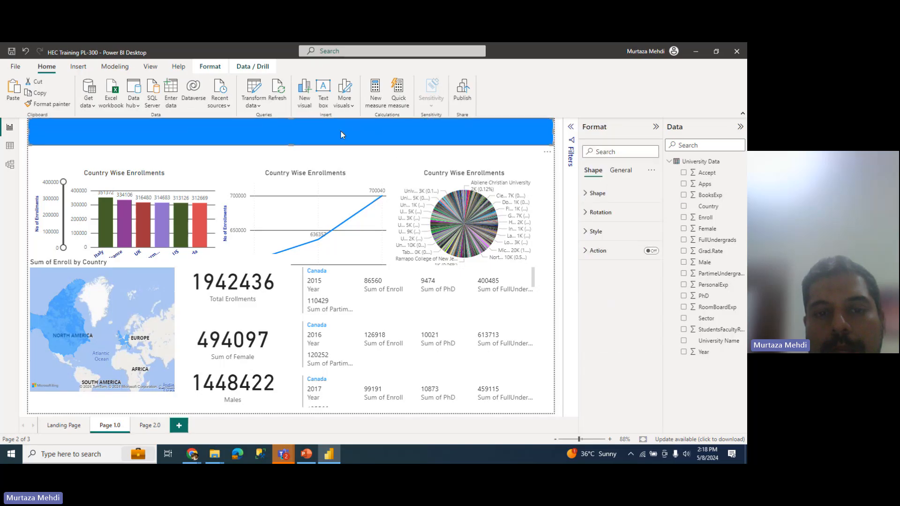
click(342, 158)
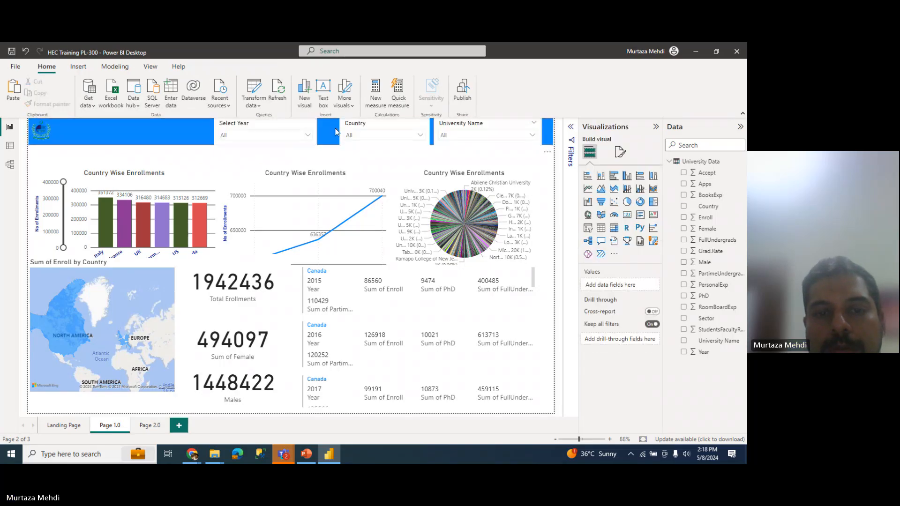
drag(343, 131, 324, 134)
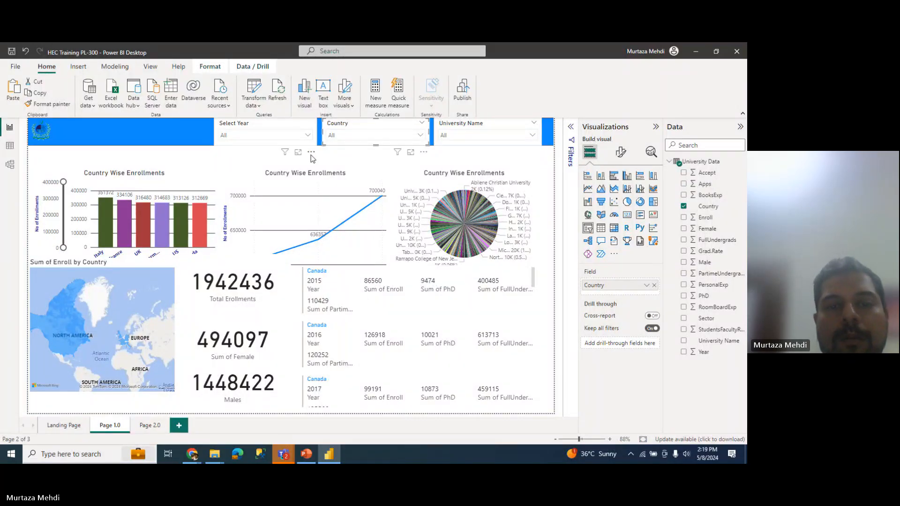
click(311, 153)
click(213, 173)
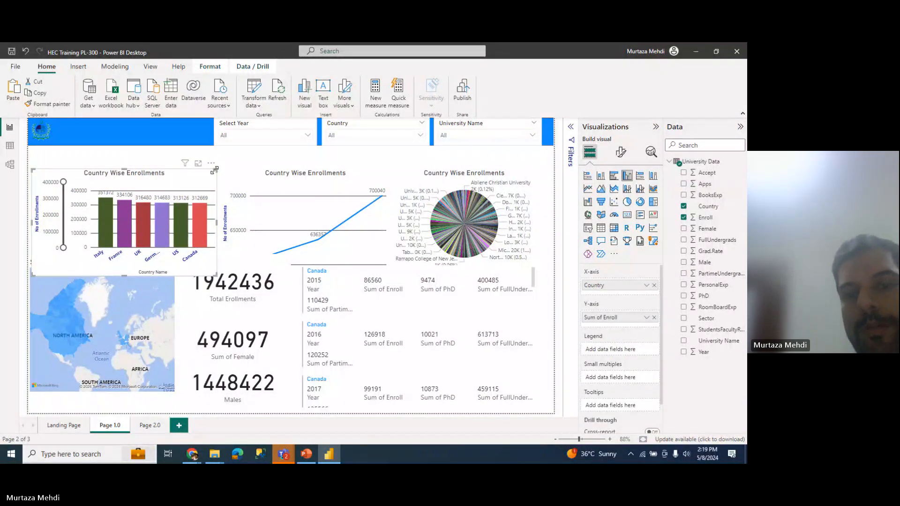
Step: Make the blue header slightly taller and align the University Name slicer with the others
click(194, 125)
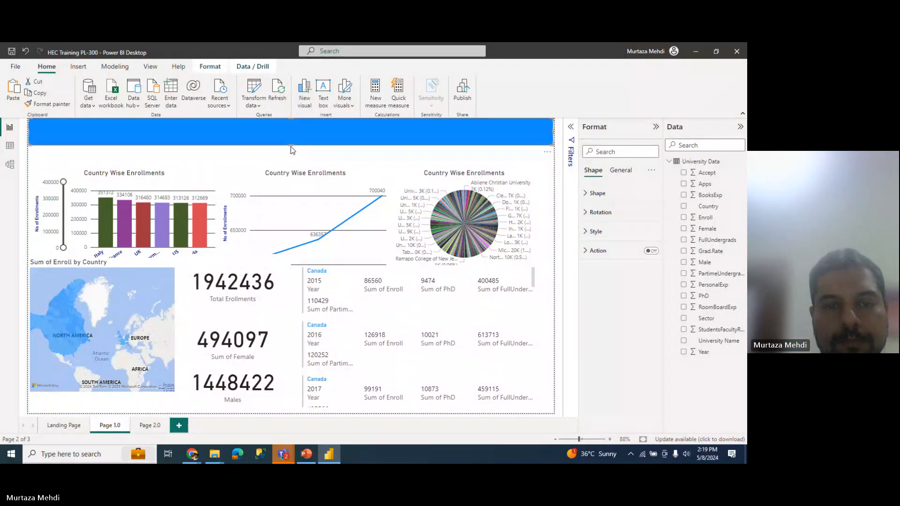
drag(290, 146, 291, 149)
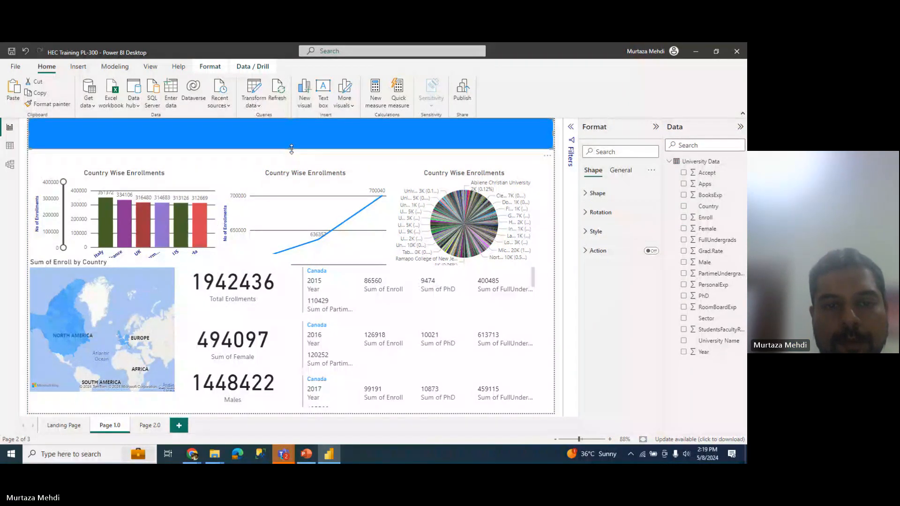
click(244, 160)
click(270, 129)
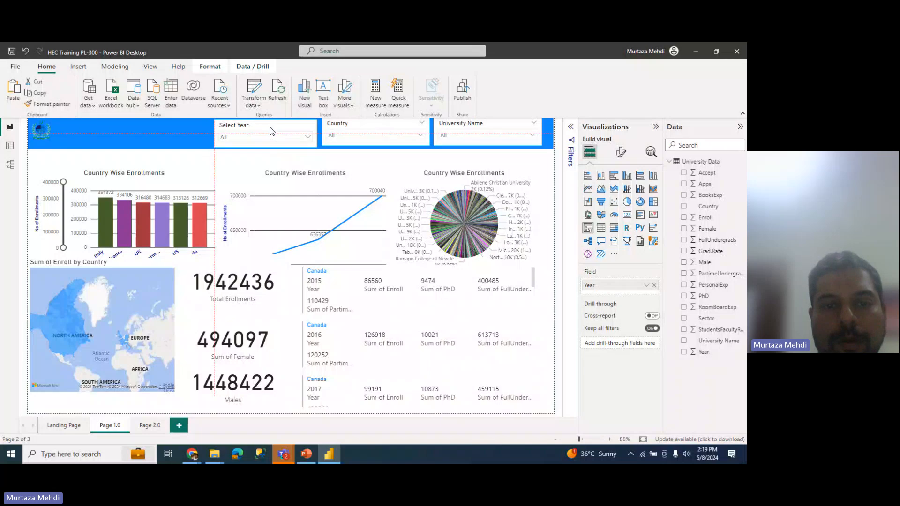
click(348, 126)
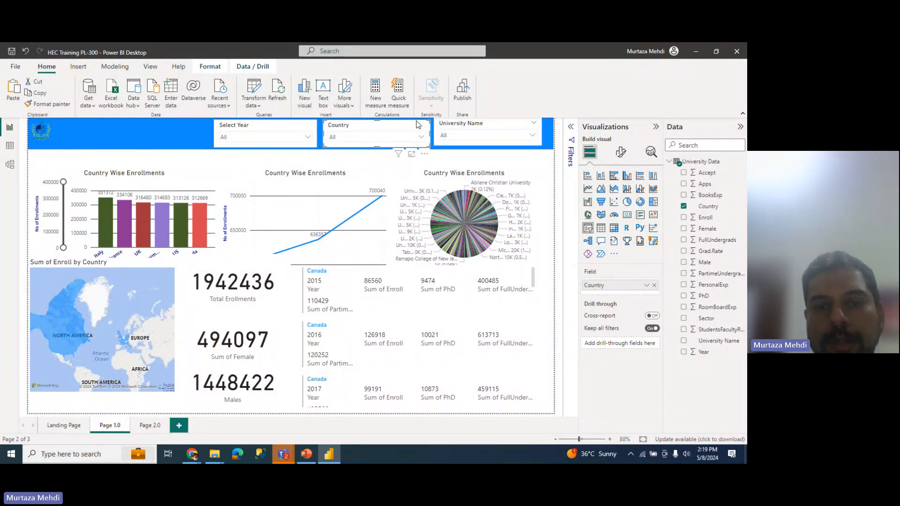
drag(443, 126, 447, 128)
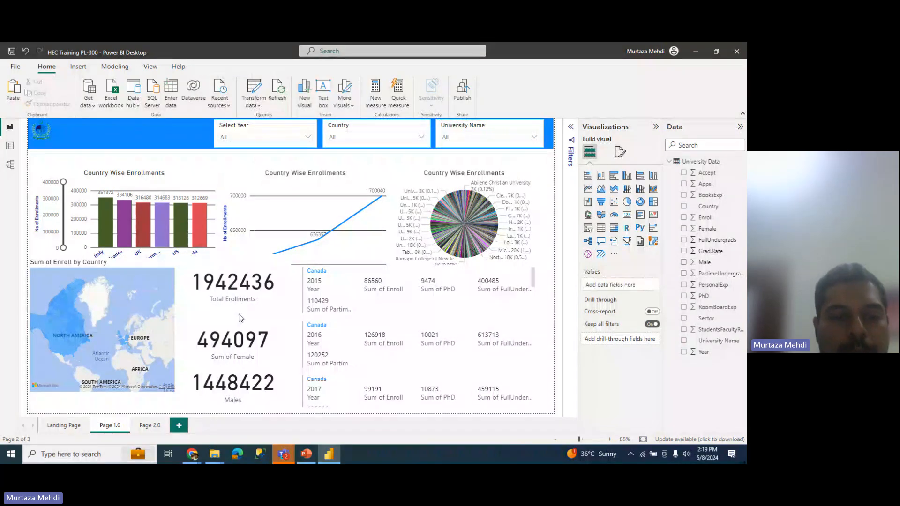
click(250, 307)
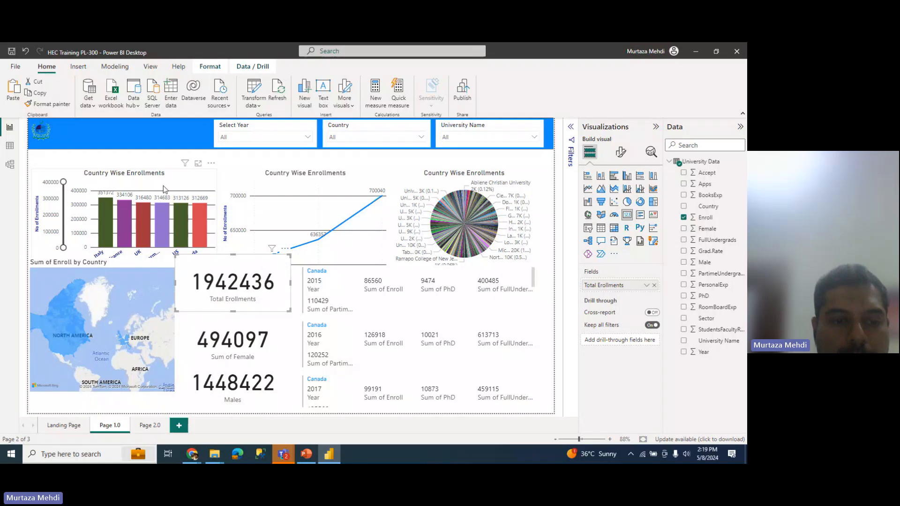
Step: Lower the top edges of the map, Country Wise Enrollments bar chart and line chart
click(108, 265)
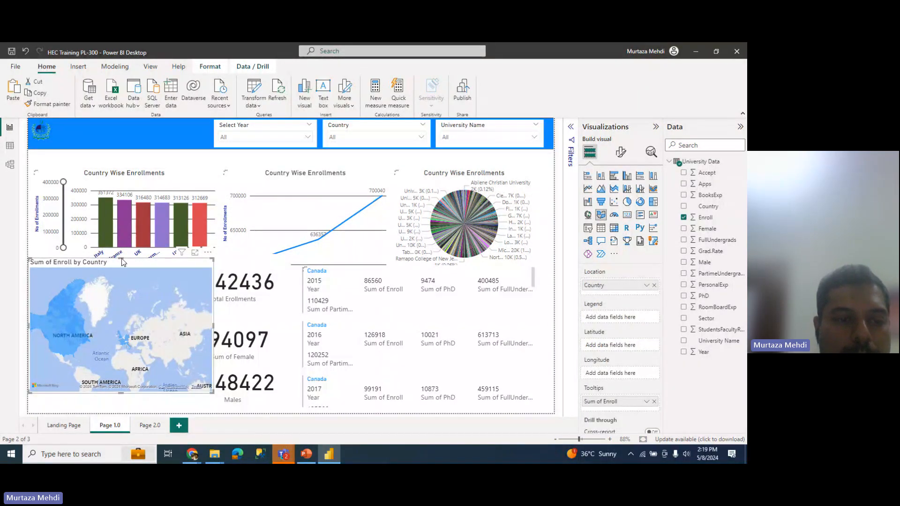
drag(122, 259, 123, 266)
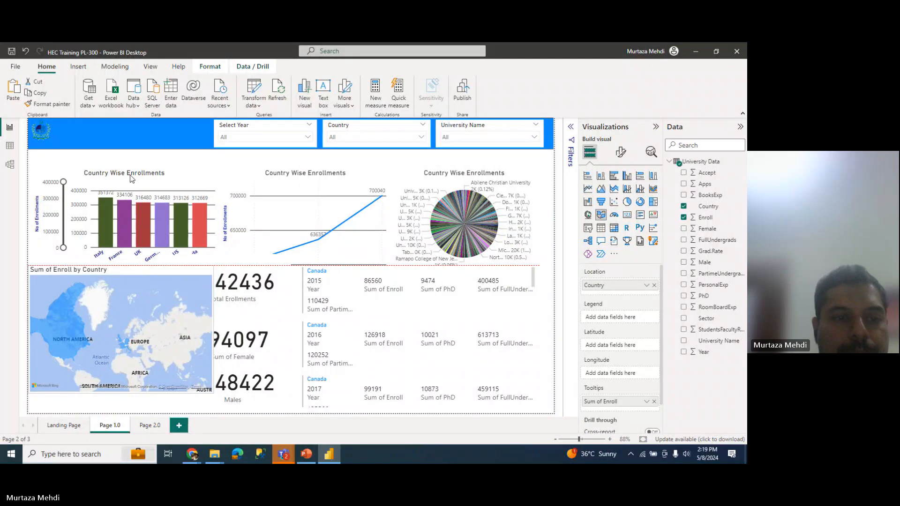
click(131, 167)
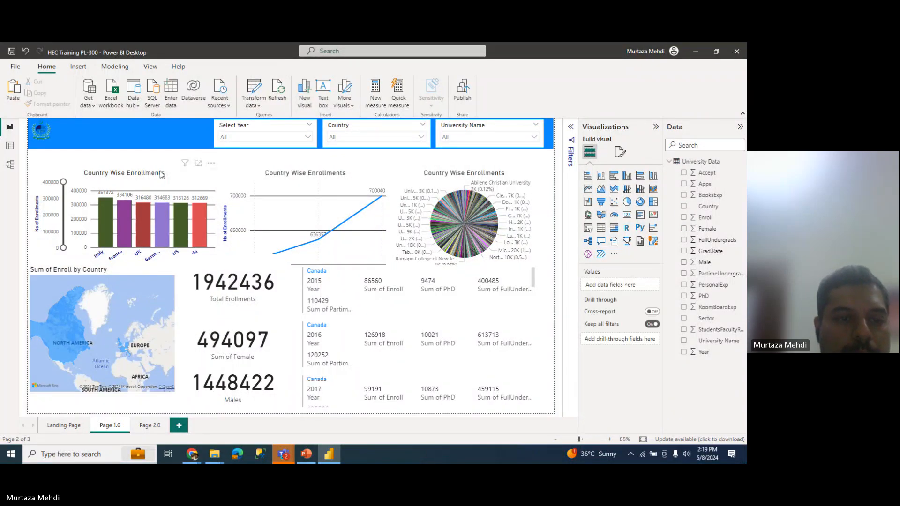
click(126, 170)
drag(126, 169, 126, 176)
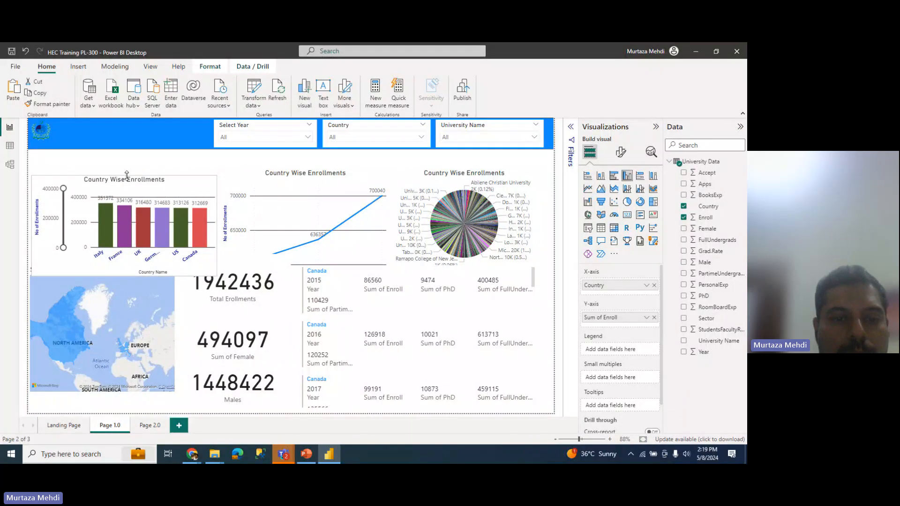
click(309, 176)
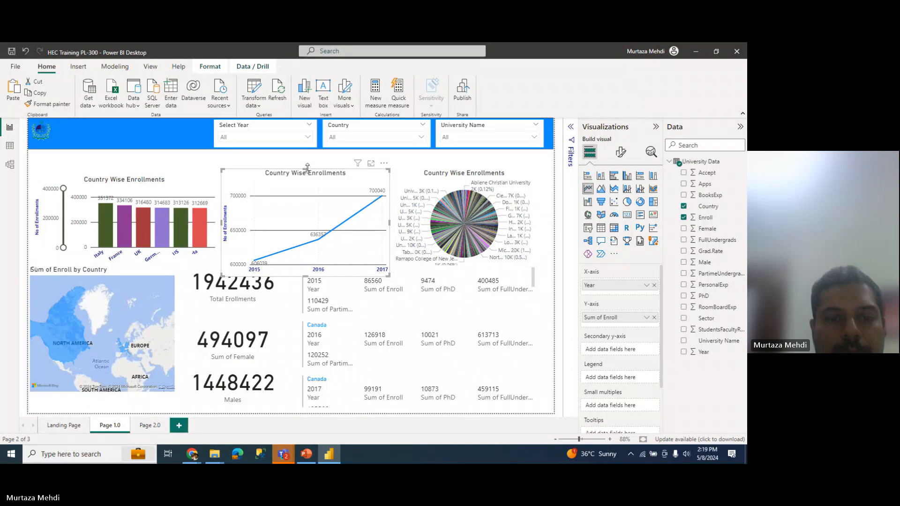
drag(305, 176, 305, 183)
Step: Lower the pie chart to match the line chart and move the Total Enrollments card up beneath the header
click(465, 186)
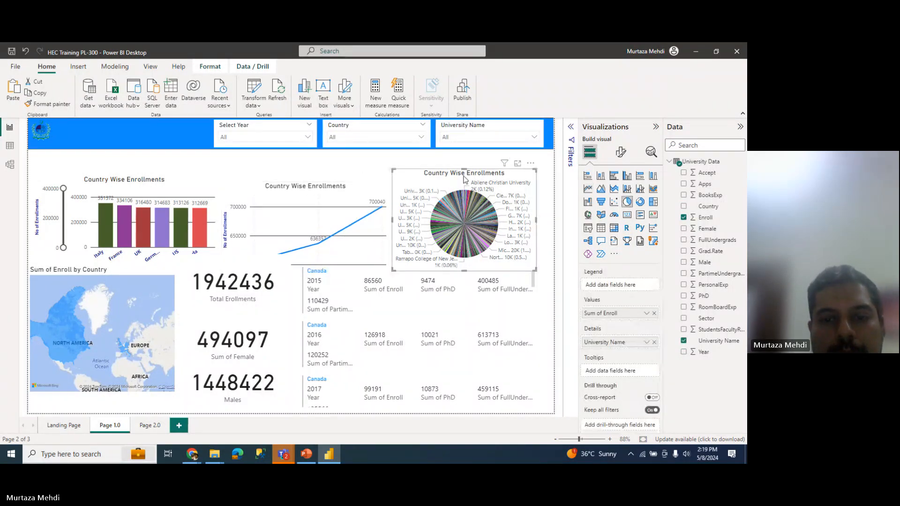
drag(464, 170, 463, 182)
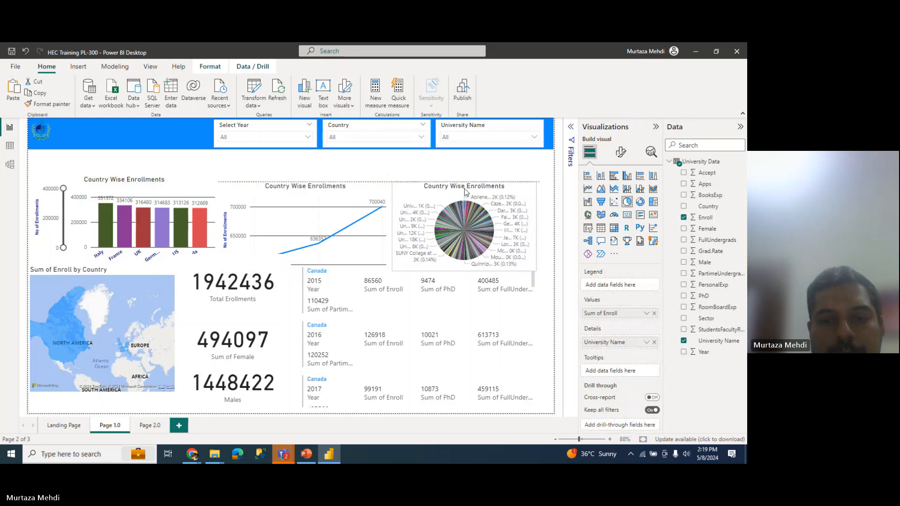
click(260, 293)
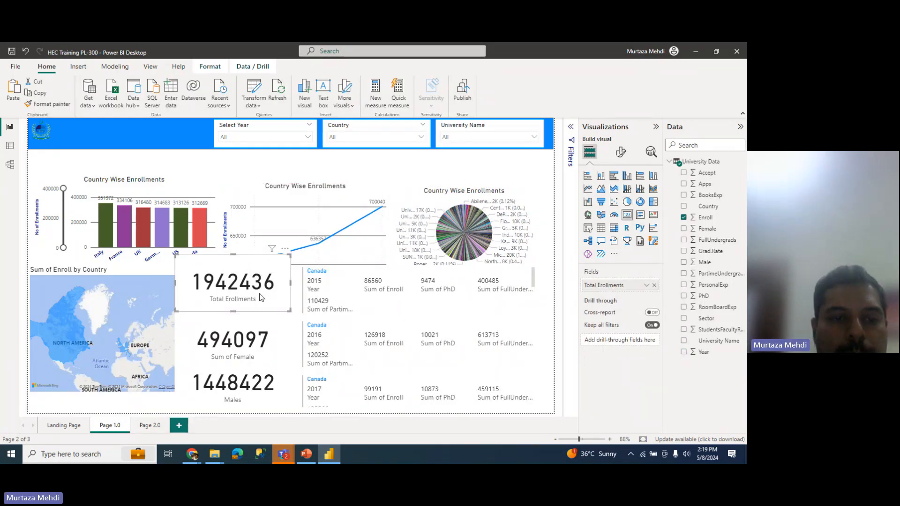
drag(259, 293, 240, 193)
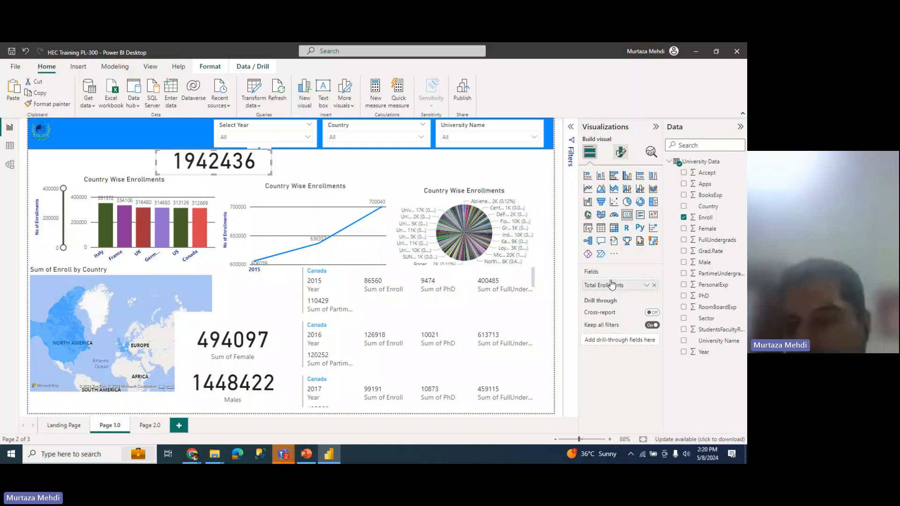
Step: Set the Total Enrollments card's category label font to 8 and move the Sum of Female card up
click(621, 151)
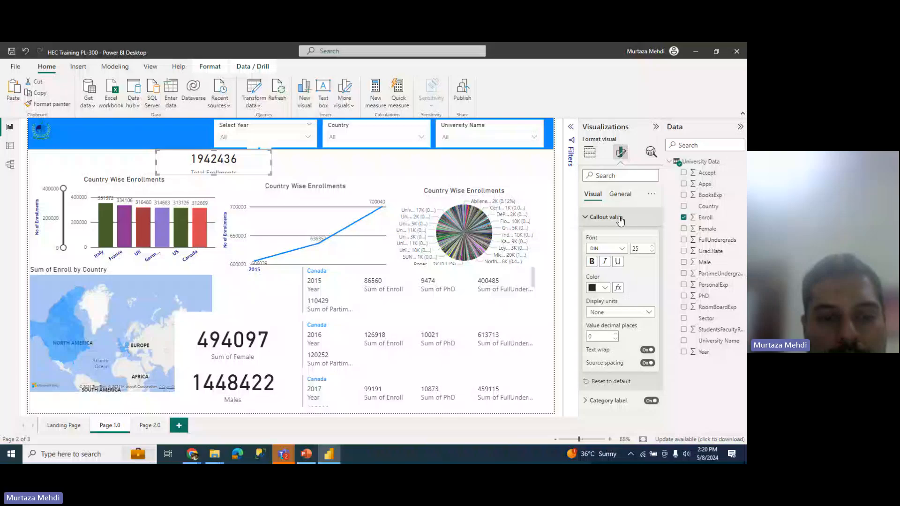
click(620, 217)
click(613, 236)
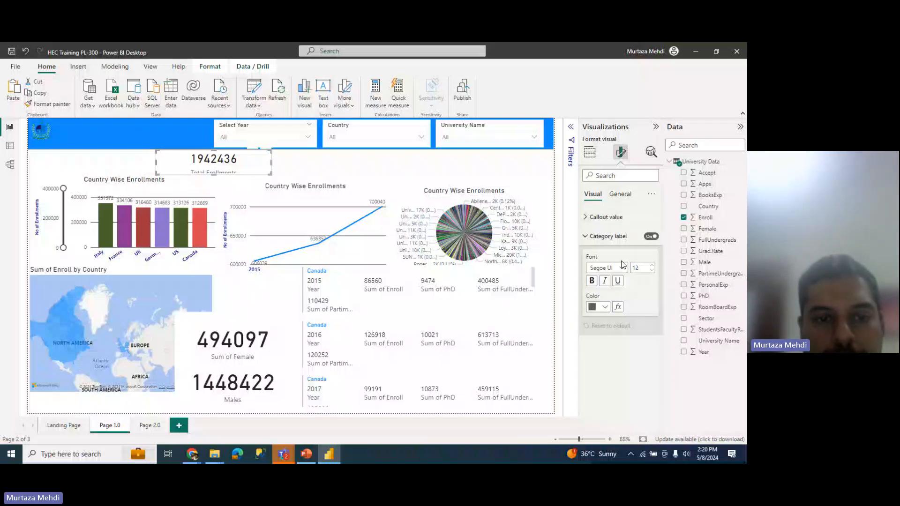
double_click(636, 267)
text(8)
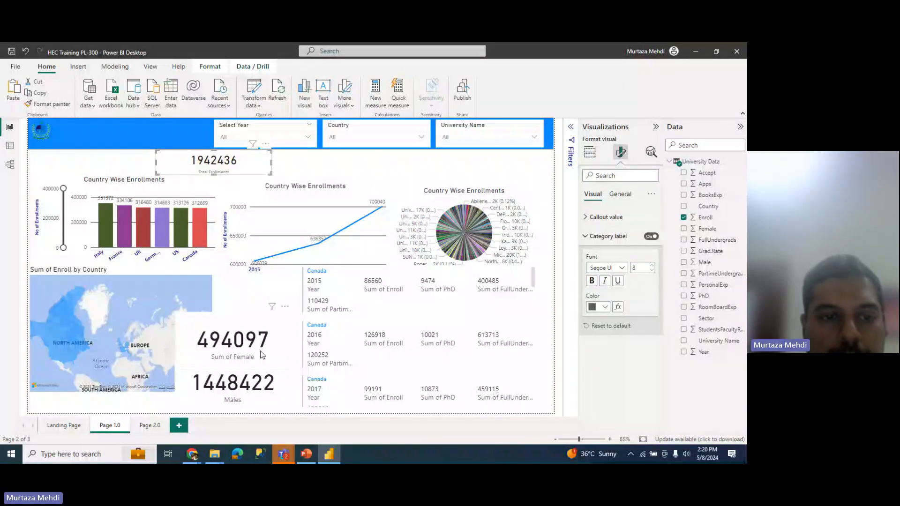
drag(262, 355, 334, 193)
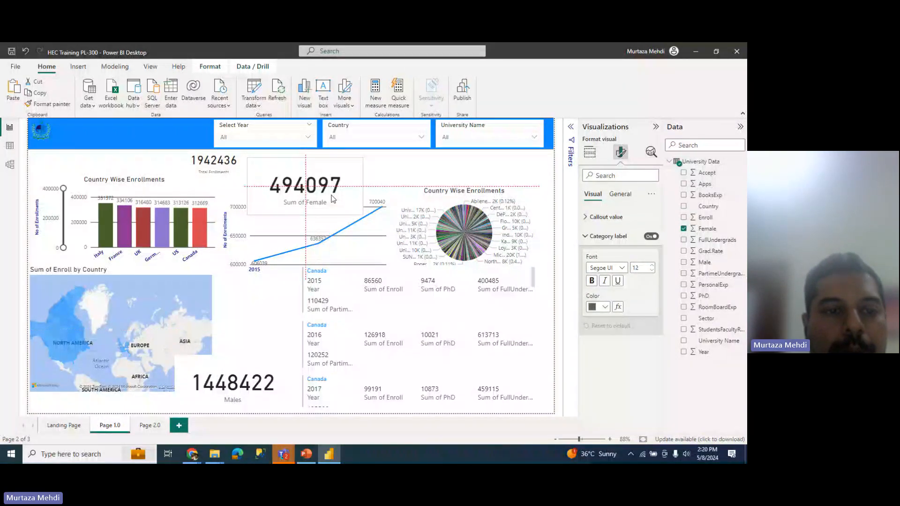
Step: Copy the Total Enrollments card's styling onto the female count card and shrink its height
click(205, 162)
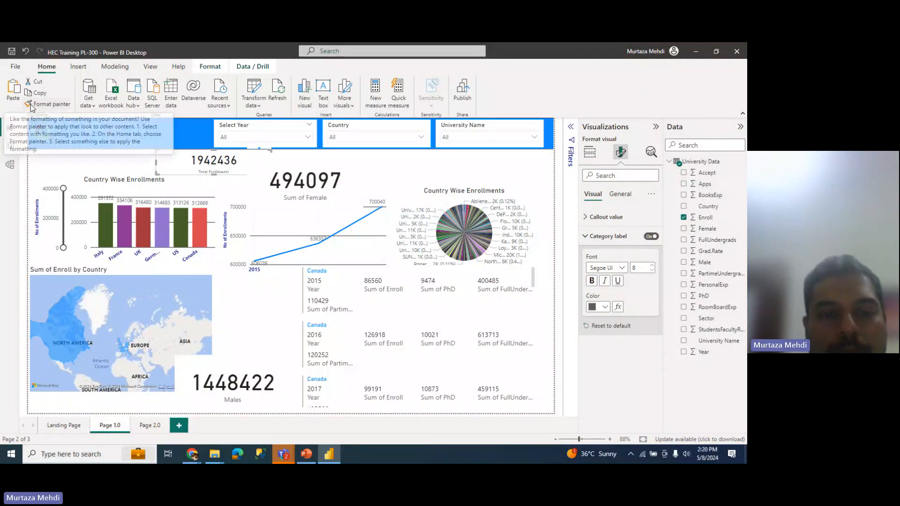
click(31, 106)
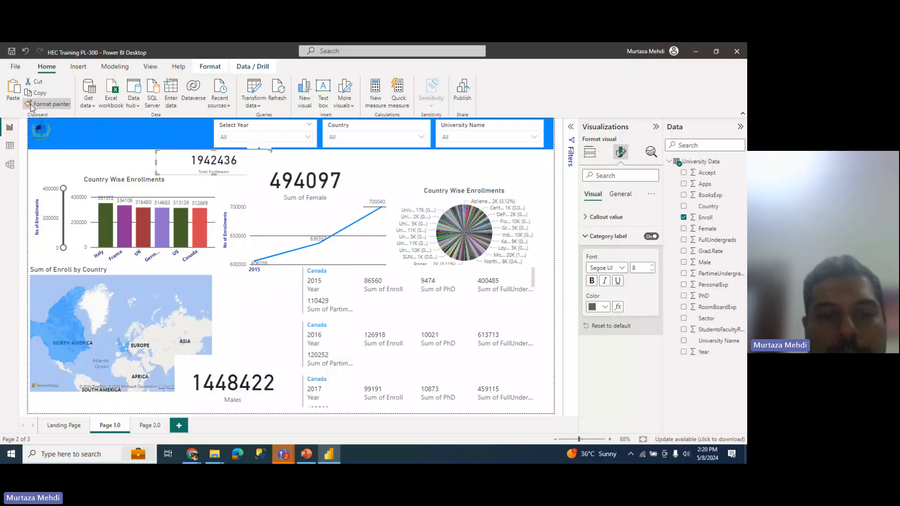
click(305, 199)
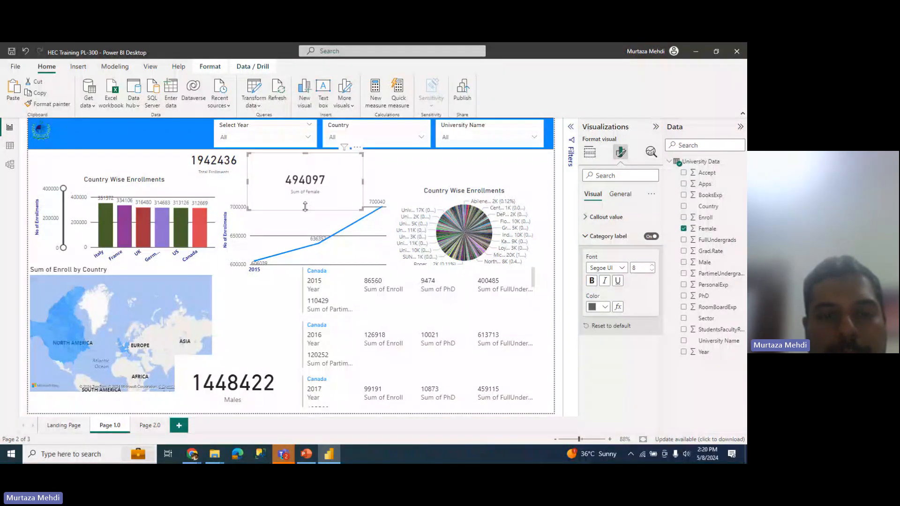
drag(305, 206, 328, 163)
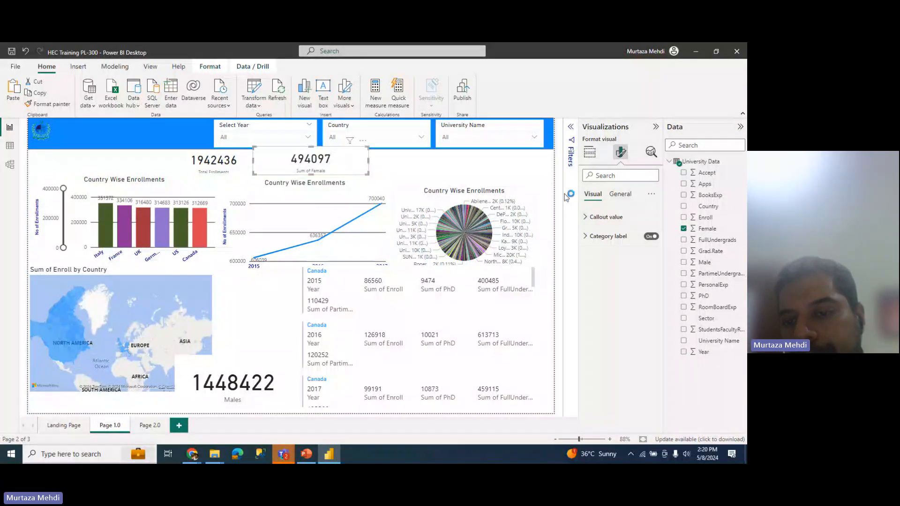
Step: Rename the card's Sum of Female field to 'Females Students'
click(590, 152)
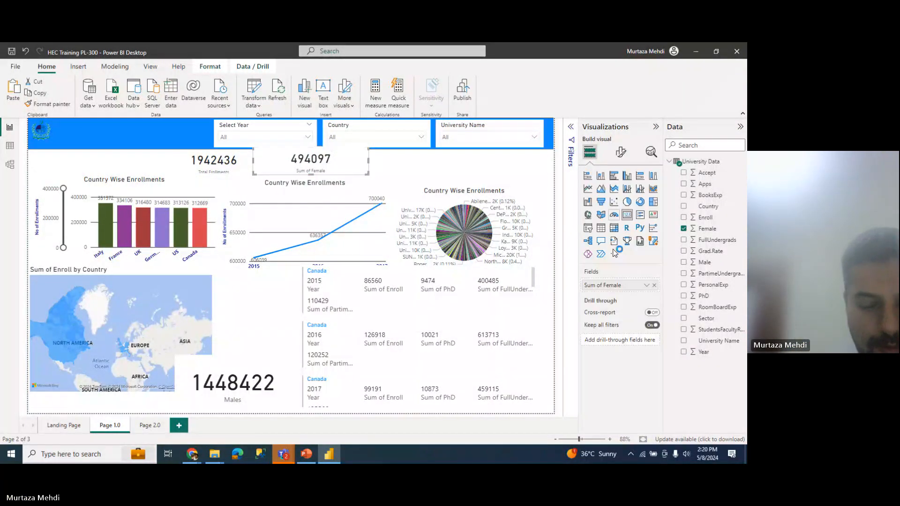
double_click(609, 285)
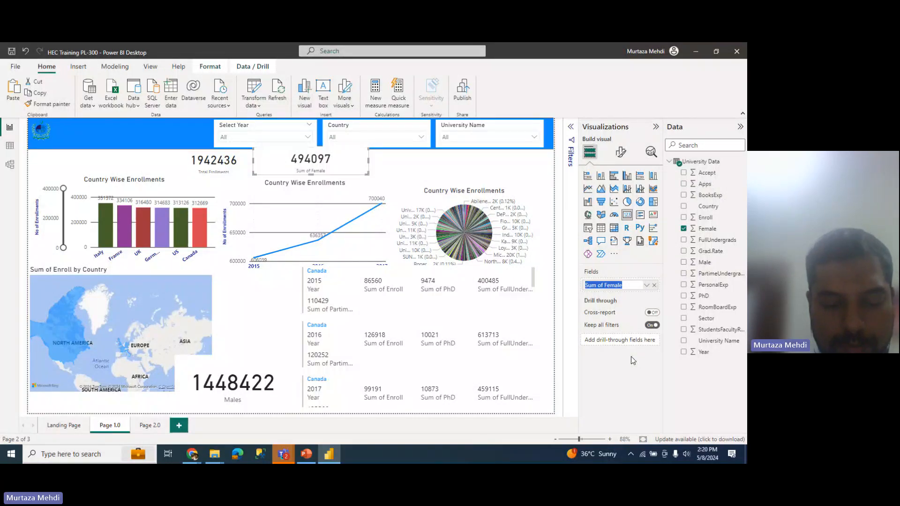
text(Females Studen)
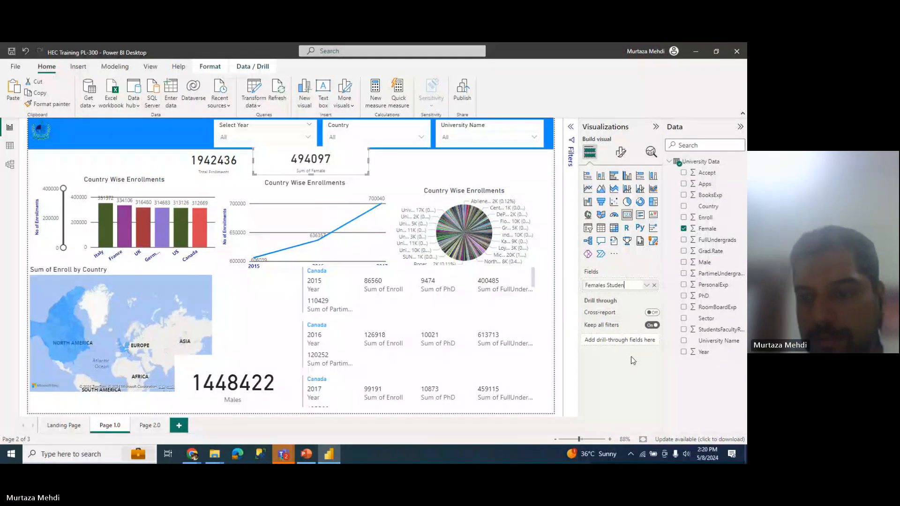
text(ts)
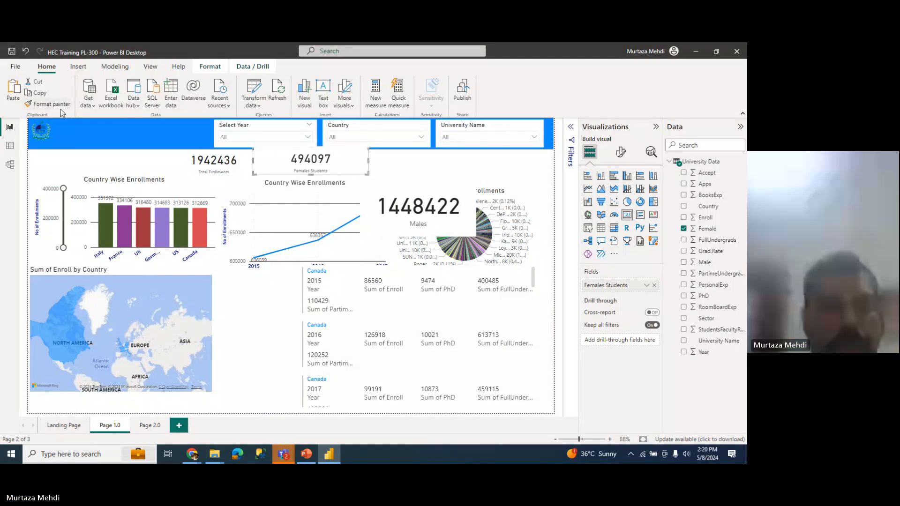
Step: Apply the Females Students card's formatting to the Males card and align both cards in the top row
click(49, 104)
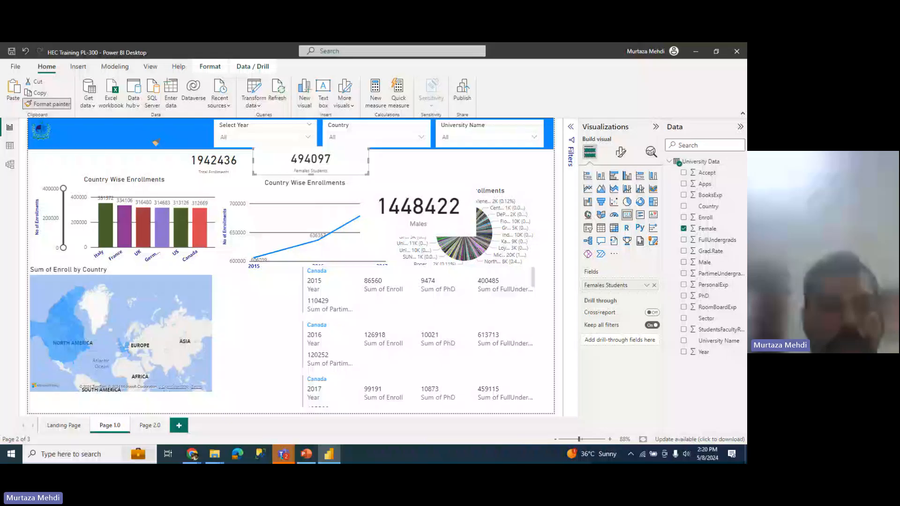
click(427, 200)
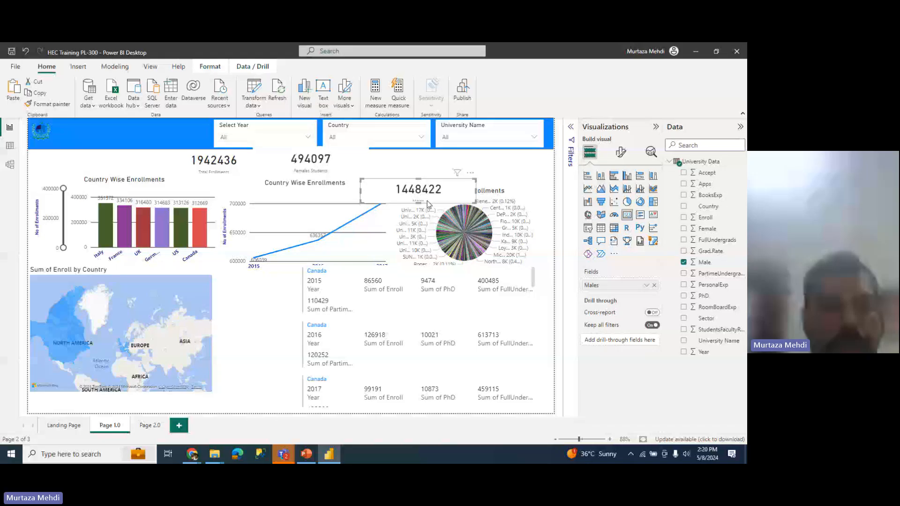
drag(426, 201, 438, 172)
drag(309, 160, 312, 170)
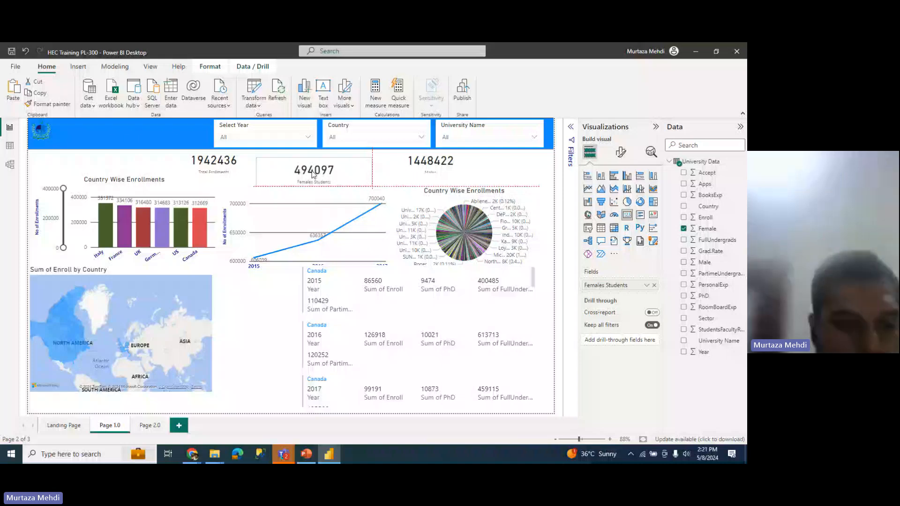
drag(312, 170, 311, 165)
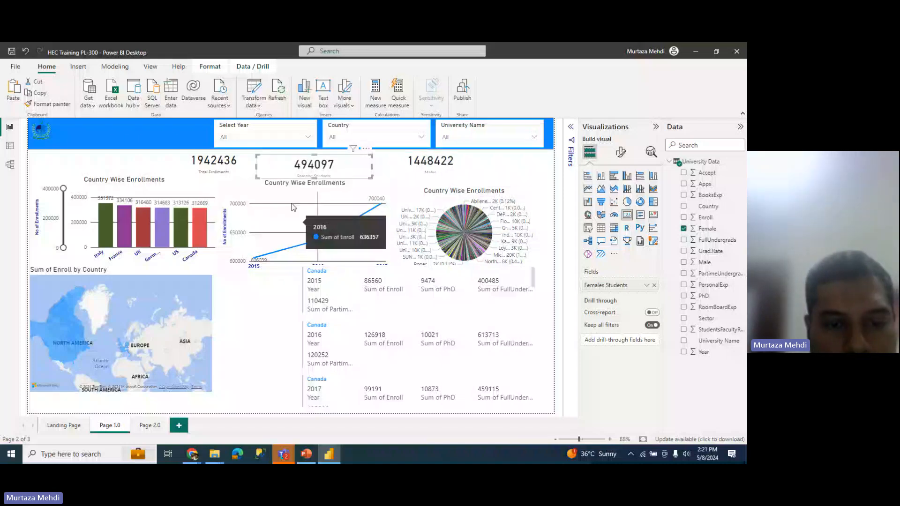
click(430, 163)
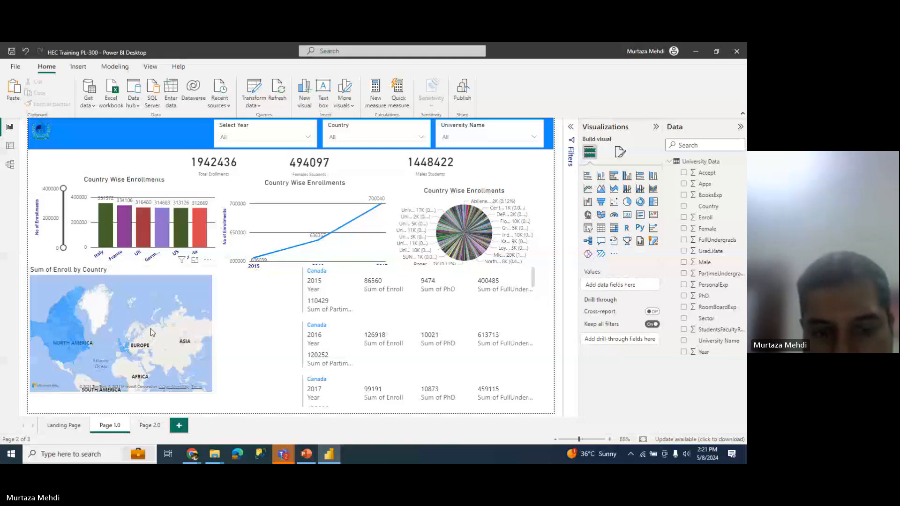
Step: Narrow the multi-row card of yearly figures from the left and extend its right edge slightly
click(418, 295)
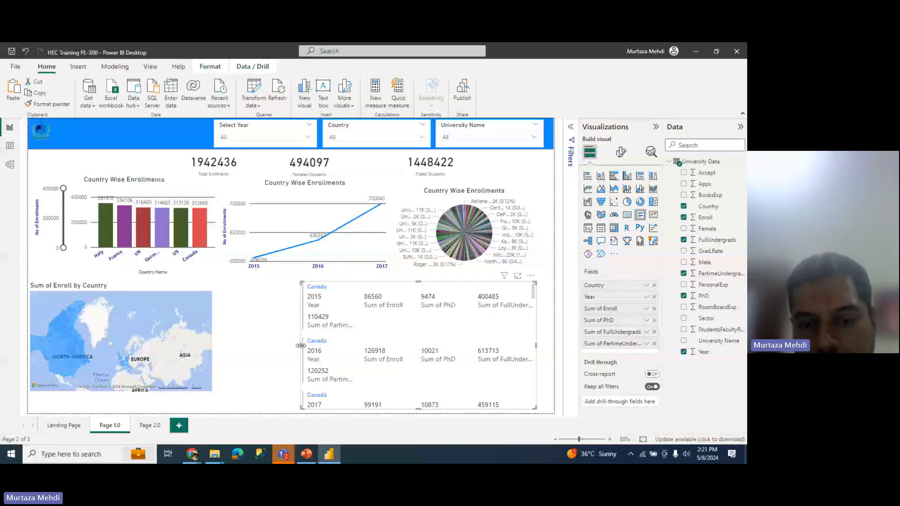
drag(301, 346, 386, 345)
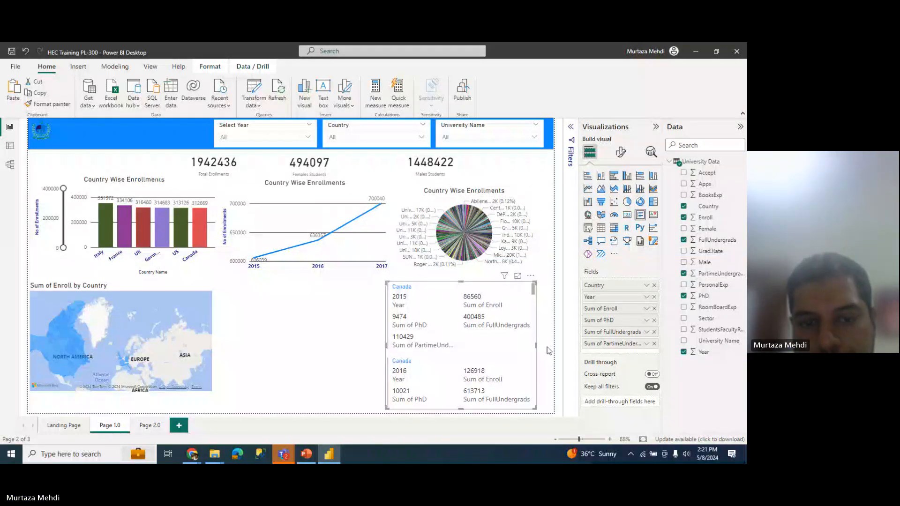
drag(536, 345, 547, 347)
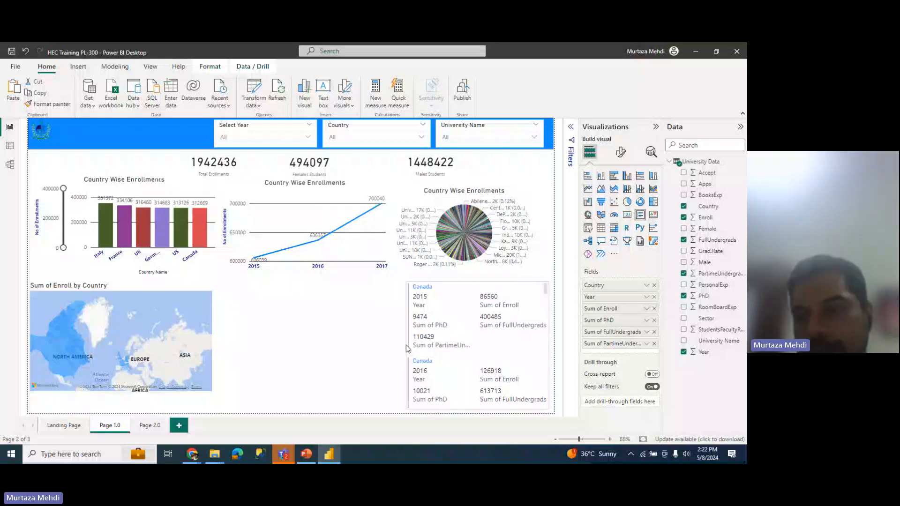
Step: Duplicate the Country Wise Enrollments line chart and place the copy below the original
click(317, 276)
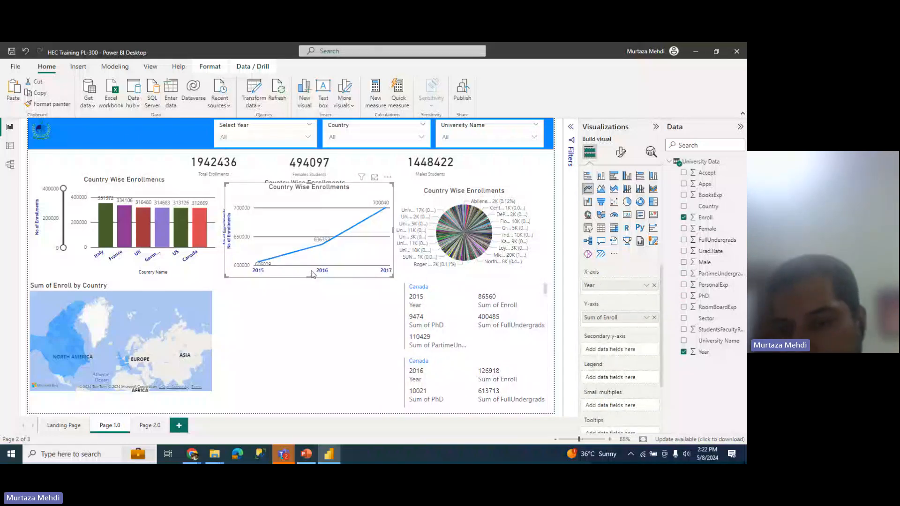
key(ctrl+c)
key(ctrl+v)
drag(312, 274, 309, 383)
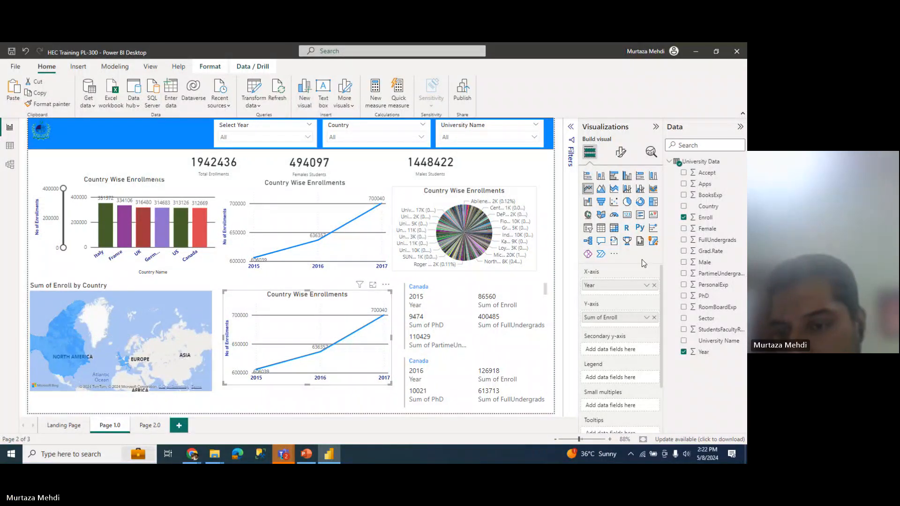
Step: Replace Sum of Enroll with Sum of PhD on the duplicate chart's Y-axis
click(653, 318)
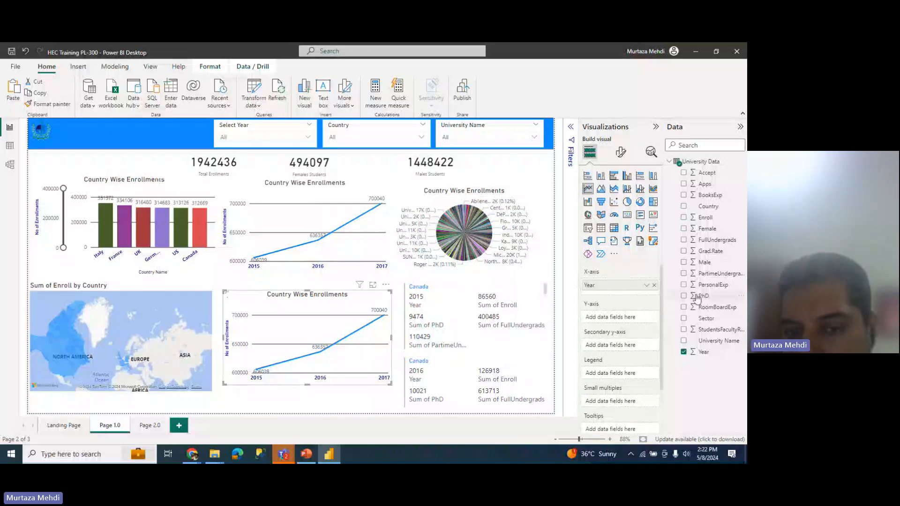
drag(703, 296, 619, 316)
click(646, 317)
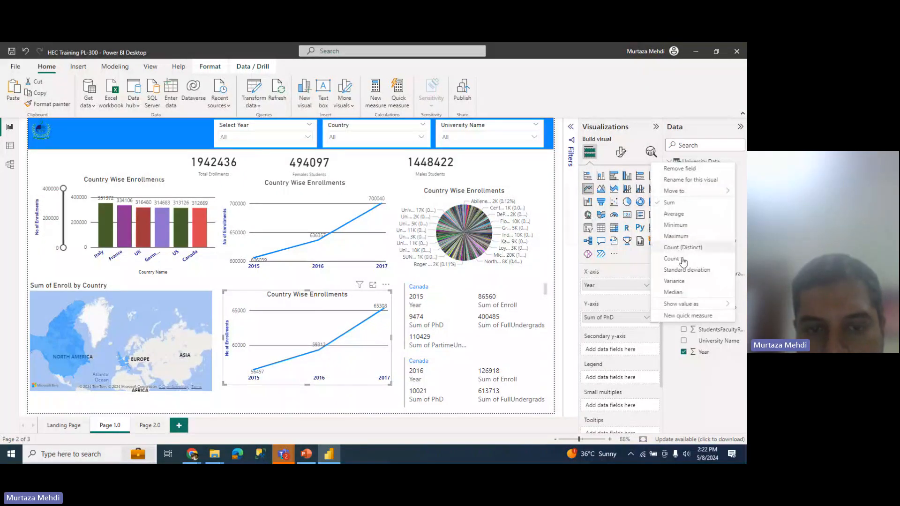
click(684, 206)
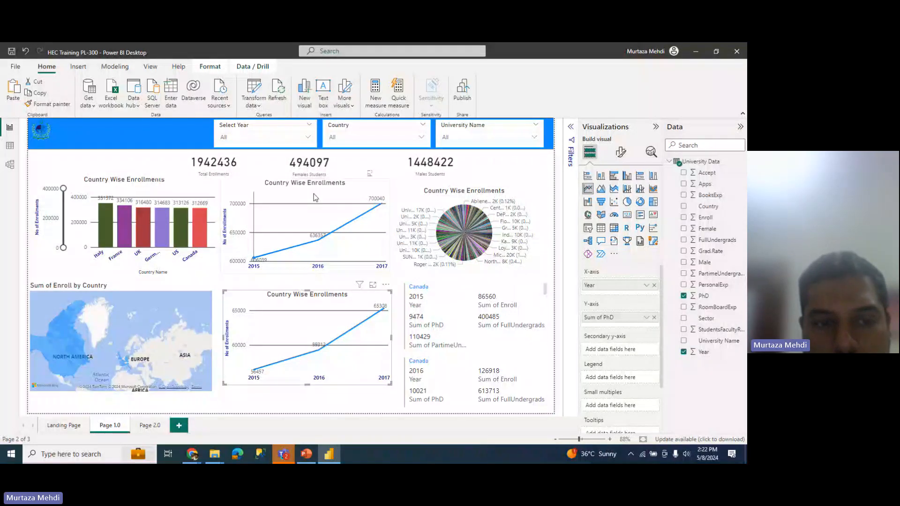
click(320, 181)
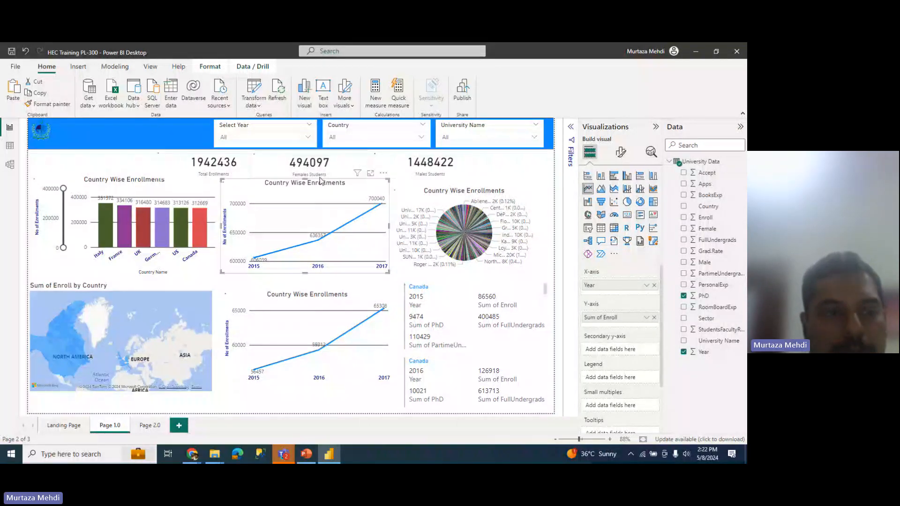
click(112, 160)
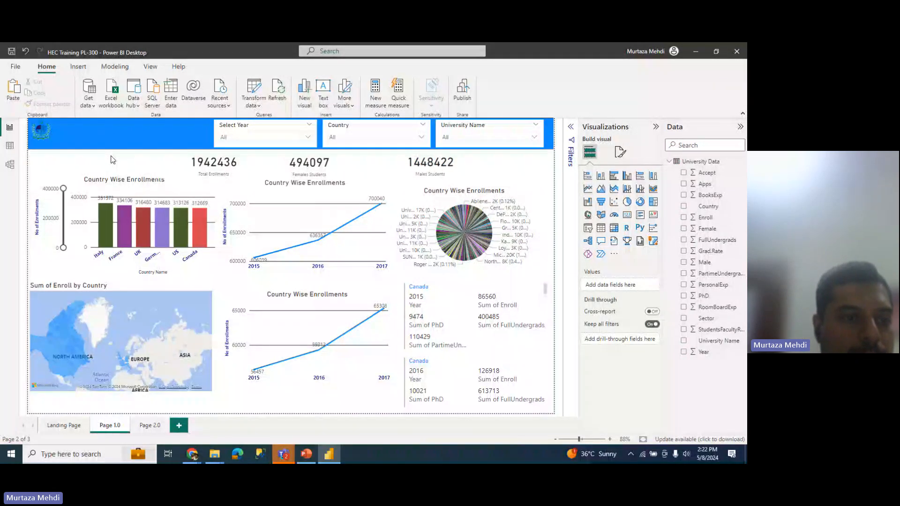
Step: Select the lower PhD line chart and expand its title settings under Format visual > General
click(46, 140)
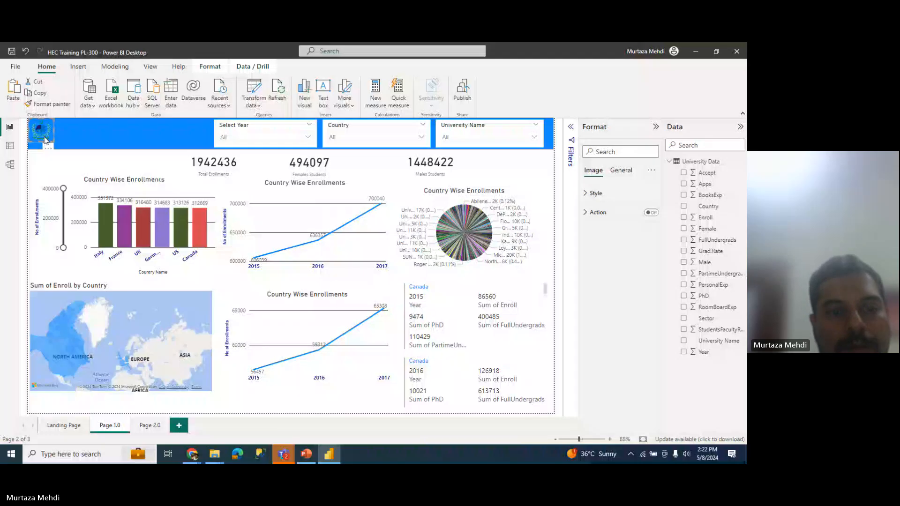
click(78, 158)
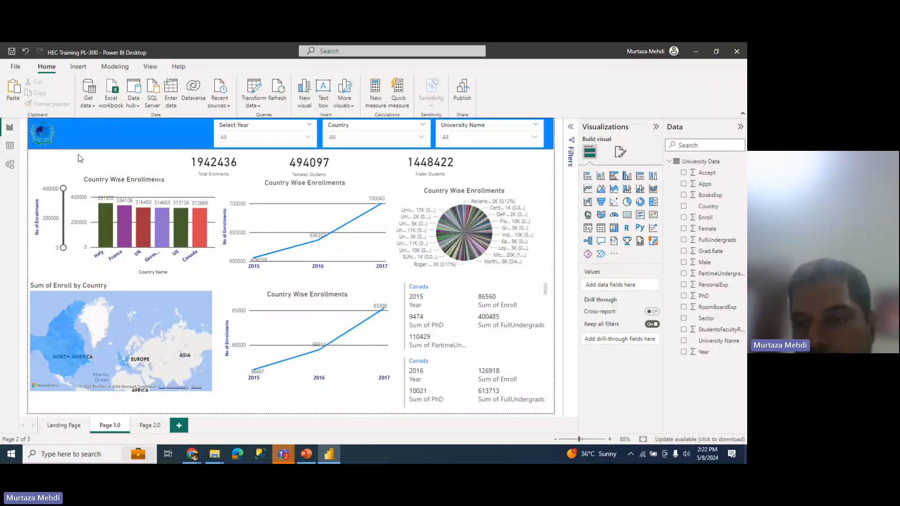
click(323, 323)
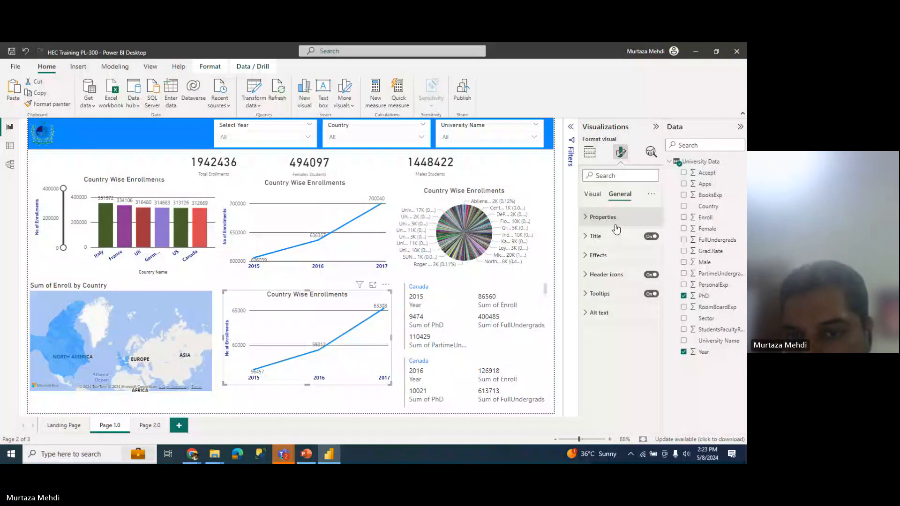
click(592, 194)
click(619, 194)
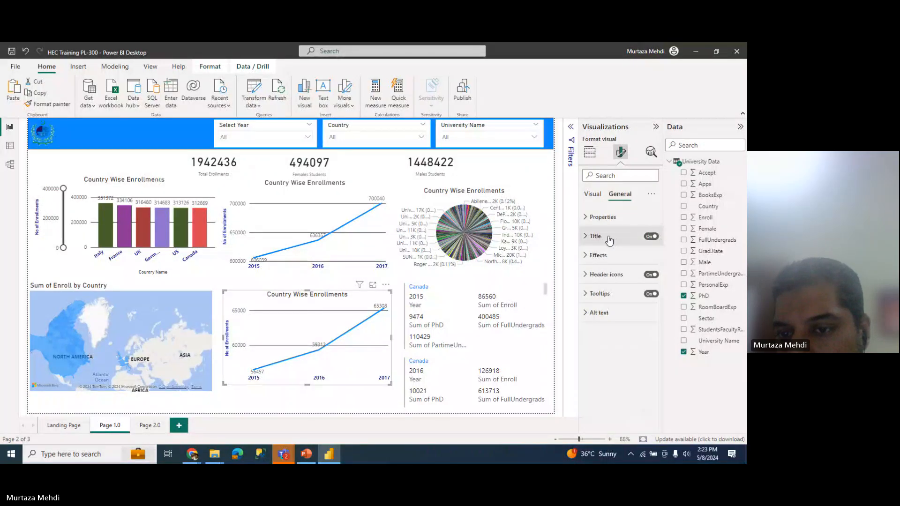
click(609, 239)
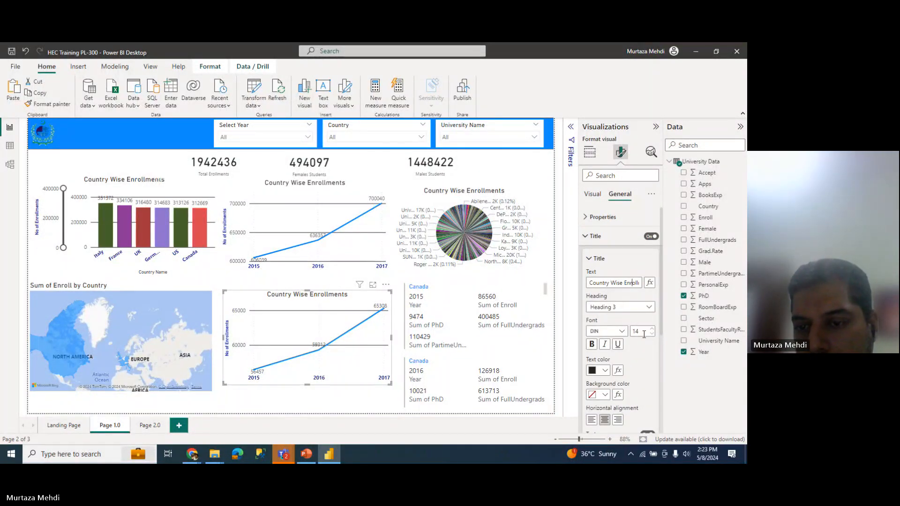
Step: Change the lower line chart's title to 'Year Wise PhDs'
key(shift+End)
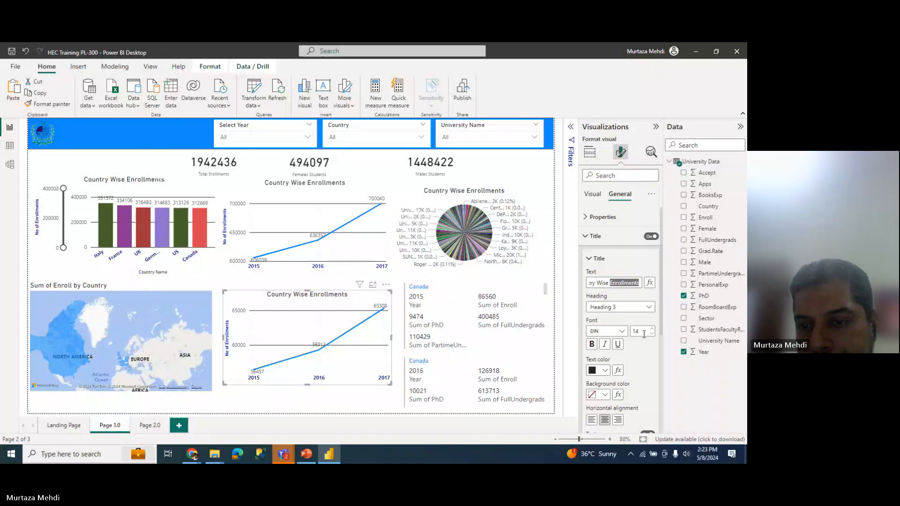
key(BackSpace)
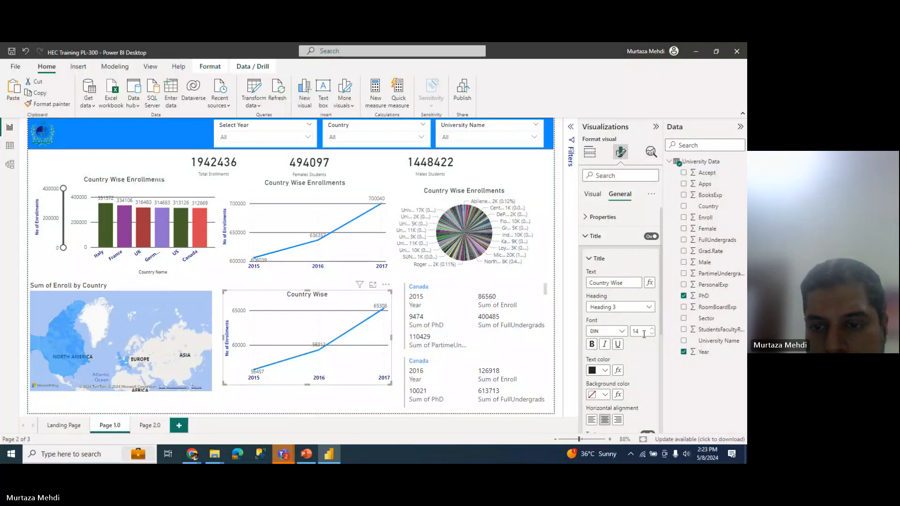
key(BackSpace)
key(BackSpace)
key(BackSpace)
key(BackSpace)
key(BackSpace)
key(BackSpace)
key(BackSpace)
key(BackSpace)
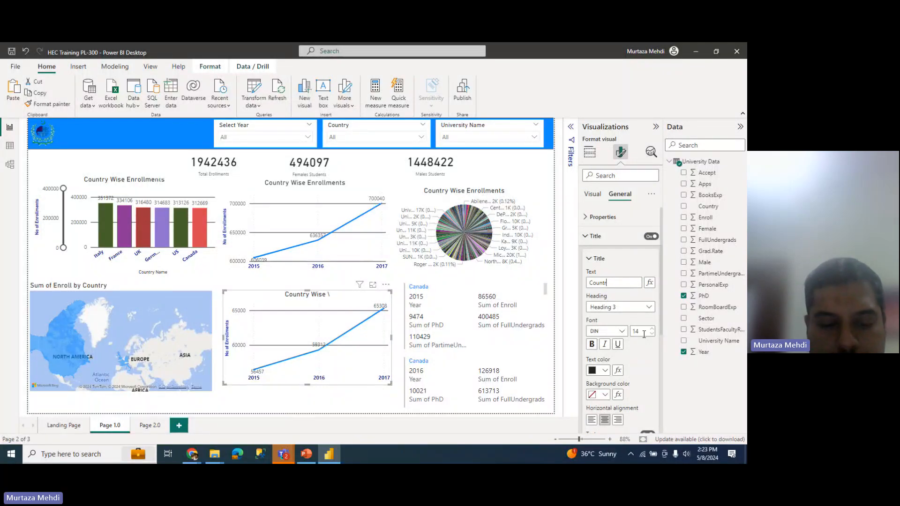
key(BackSpace)
key(BackSpace)
key(BackSpace)
key(BackSpace)
key(BackSpace)
key(BackSpace)
text(Year Wise)
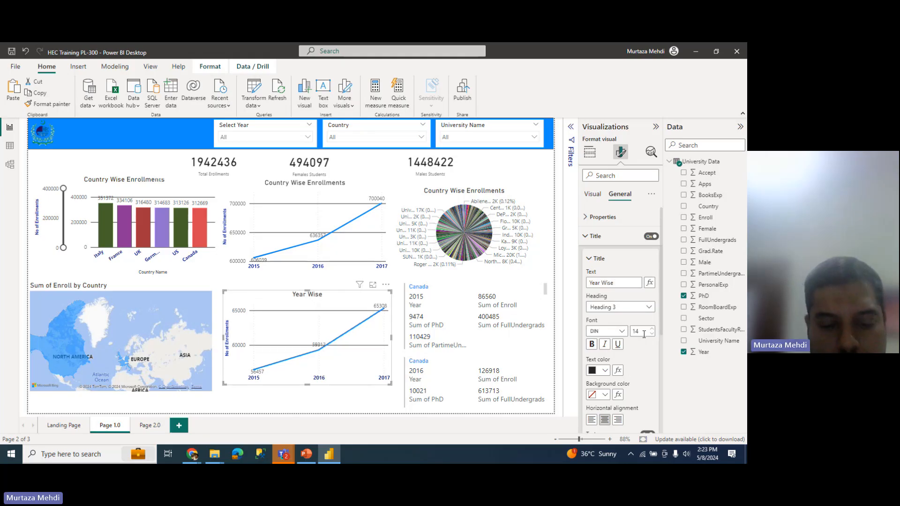
text( PHS)
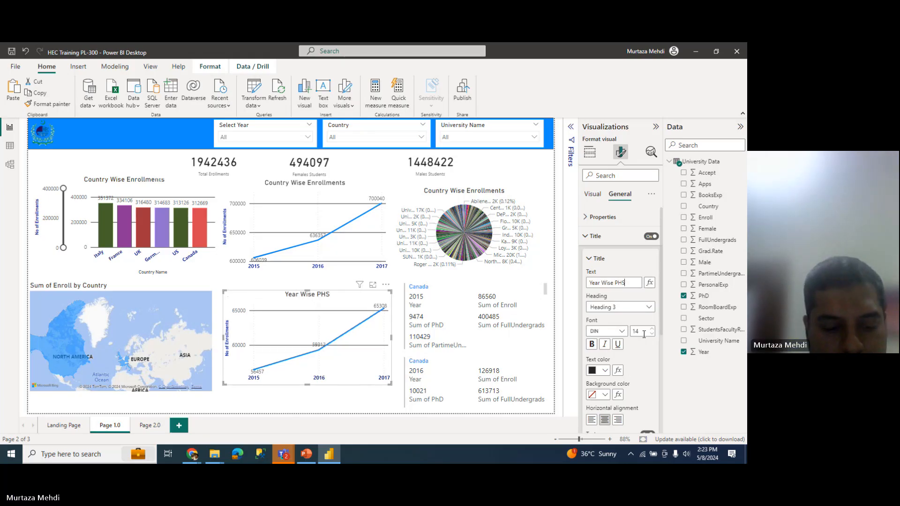
key(BackSpace)
key(BackSpace)
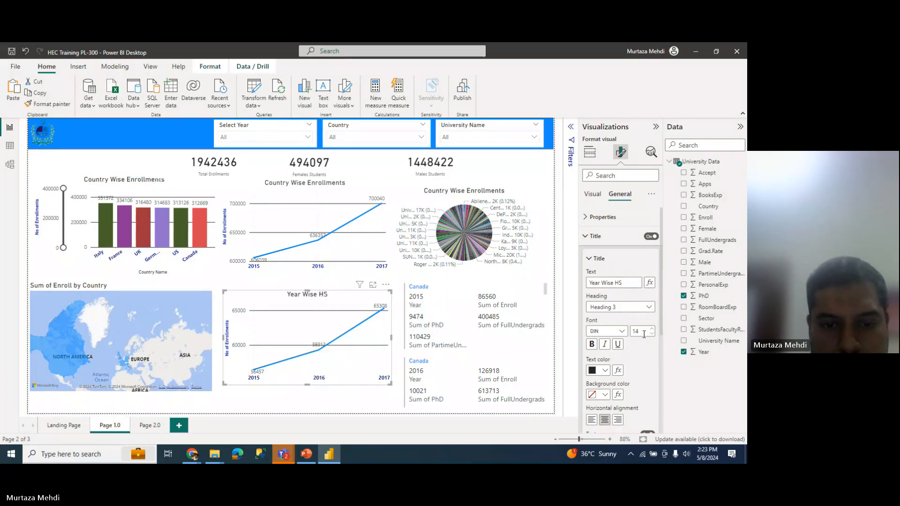
key(BackSpace)
key(BackSpace)
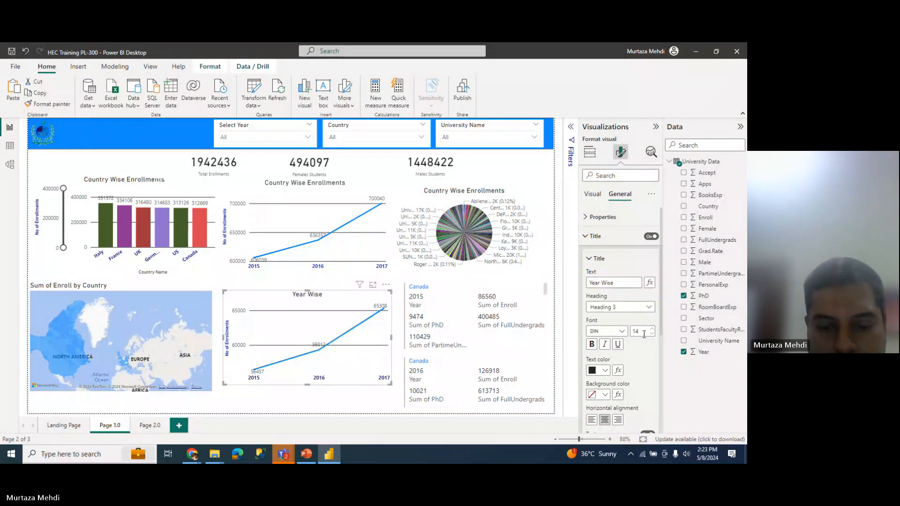
text(Phds)
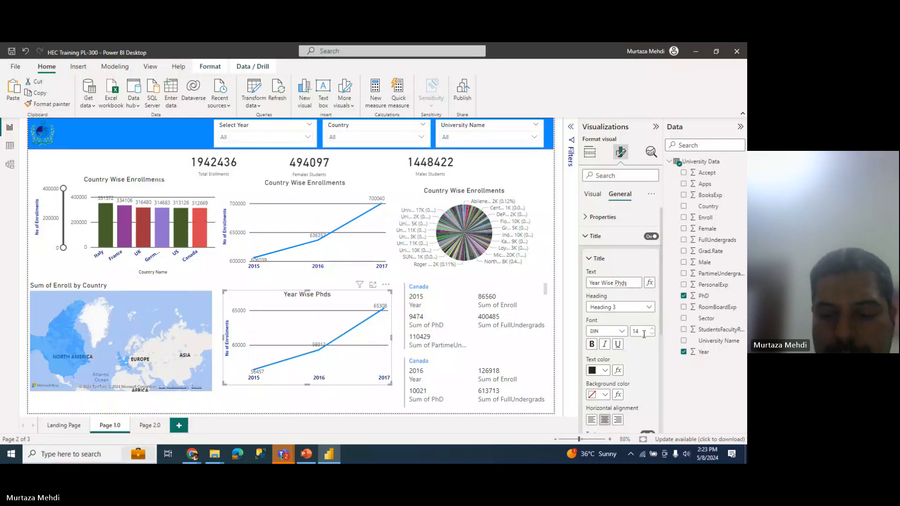
key(BackSpace)
key(BackSpace)
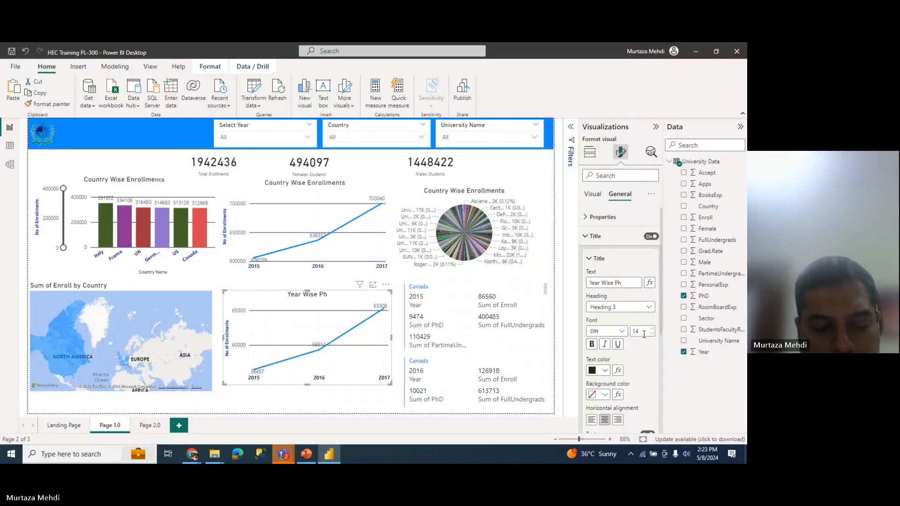
text(Ds)
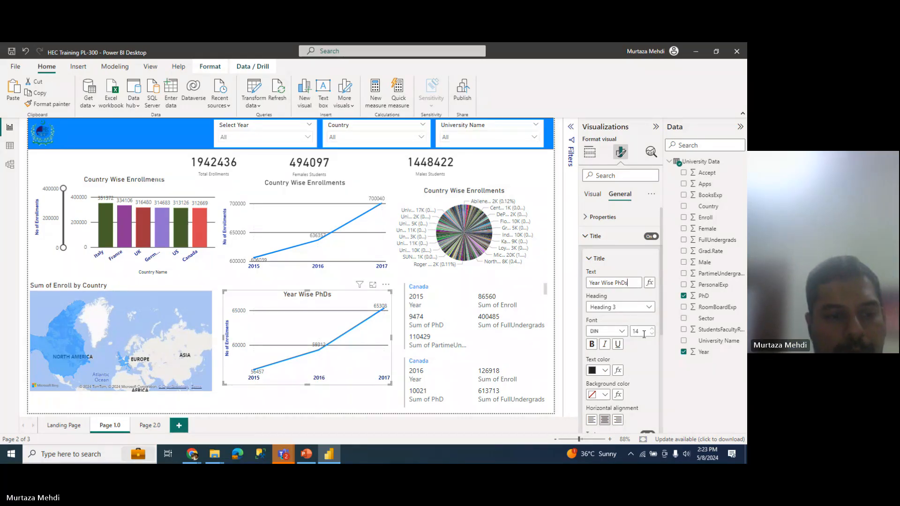
Step: Select the upper line chart and delete 'Country' from its title
click(160, 287)
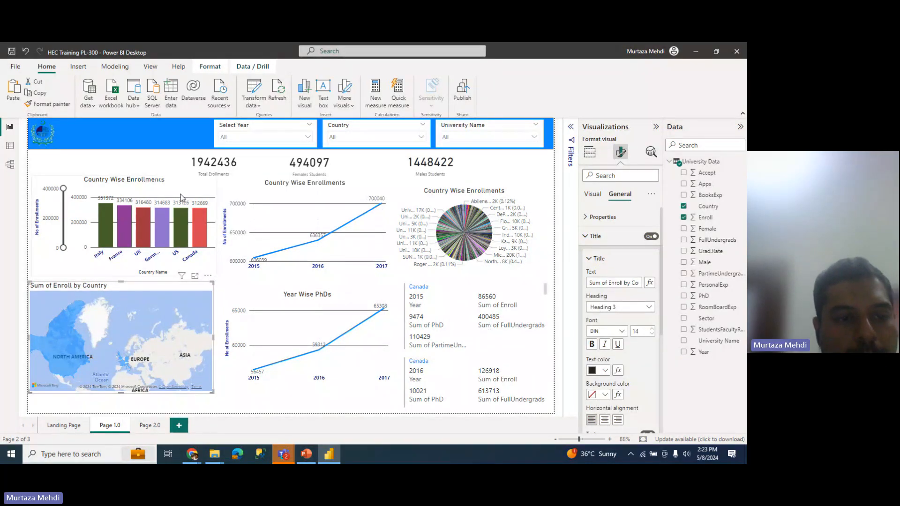
click(292, 185)
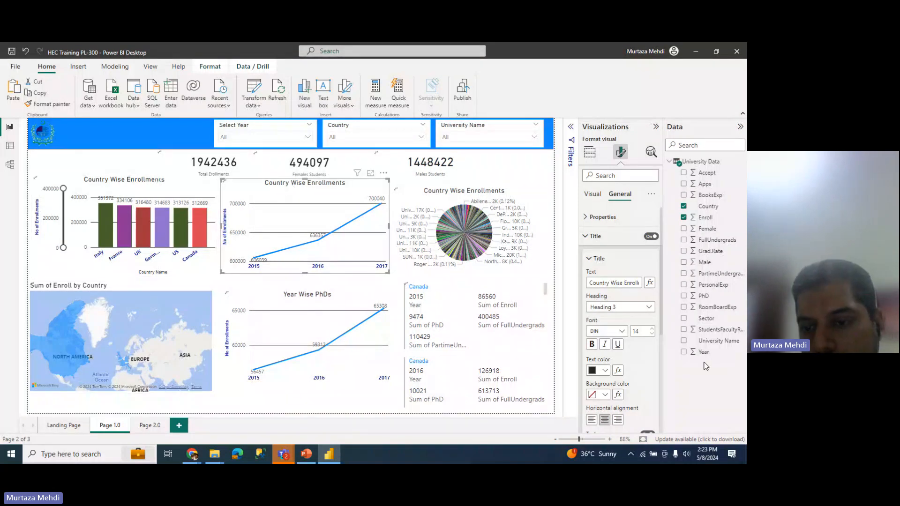
drag(610, 285, 575, 284)
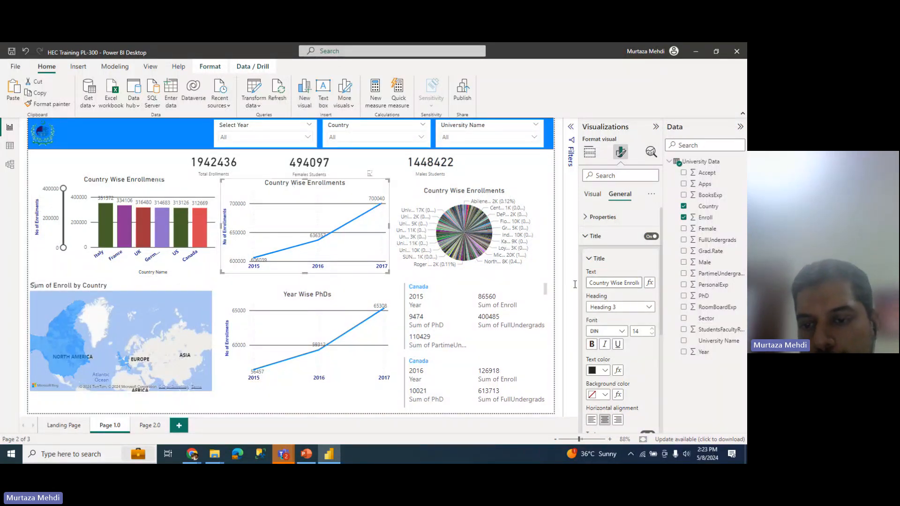
key(BackSpace)
Step: Retitle the upper line chart 'Year Wise Enrollments Trend'
text(Year)
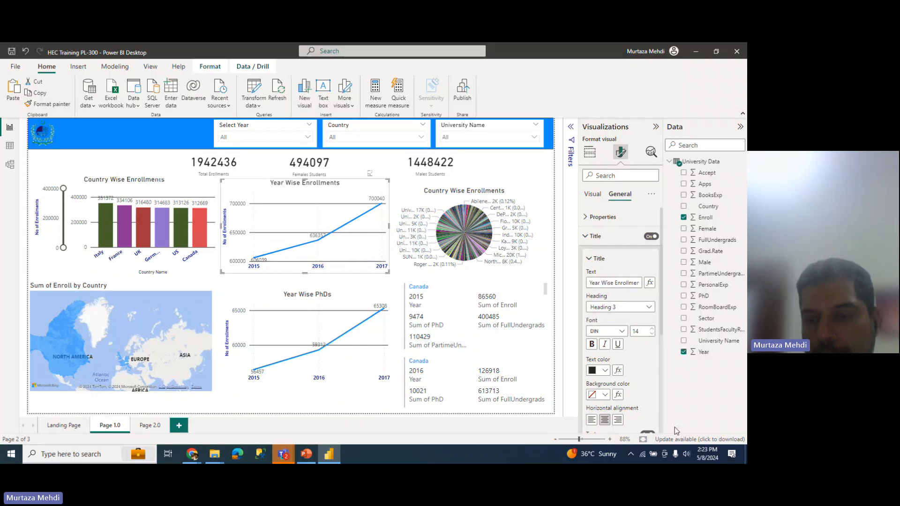
key(End)
text(T)
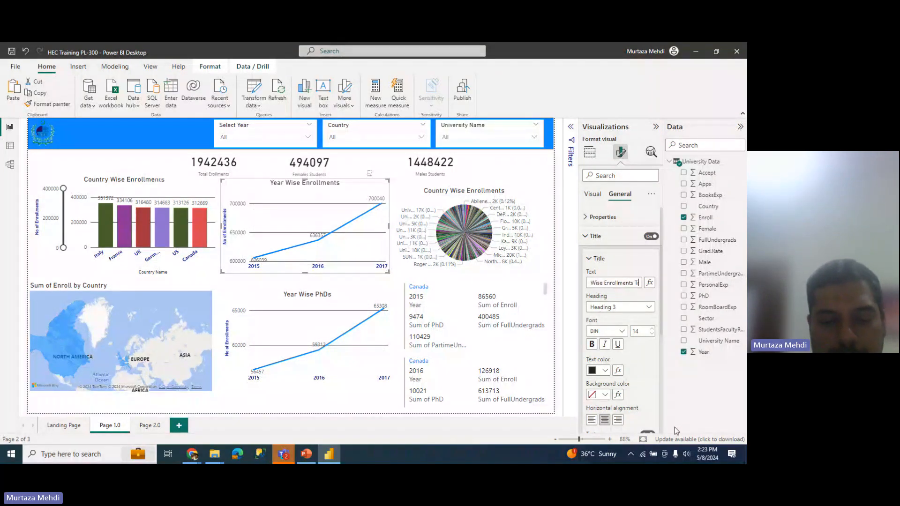
text(rend)
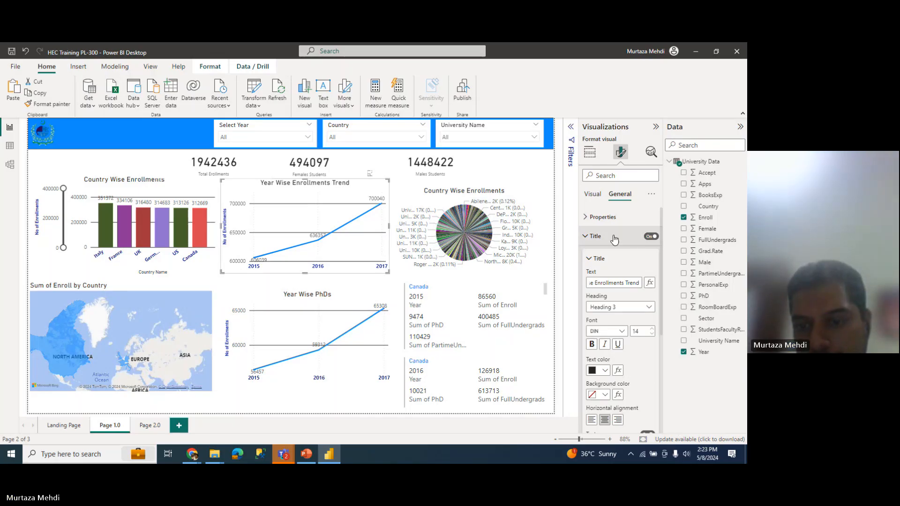
Step: Replace the pie chart's title with 'University Share'
drag(497, 191, 550, 201)
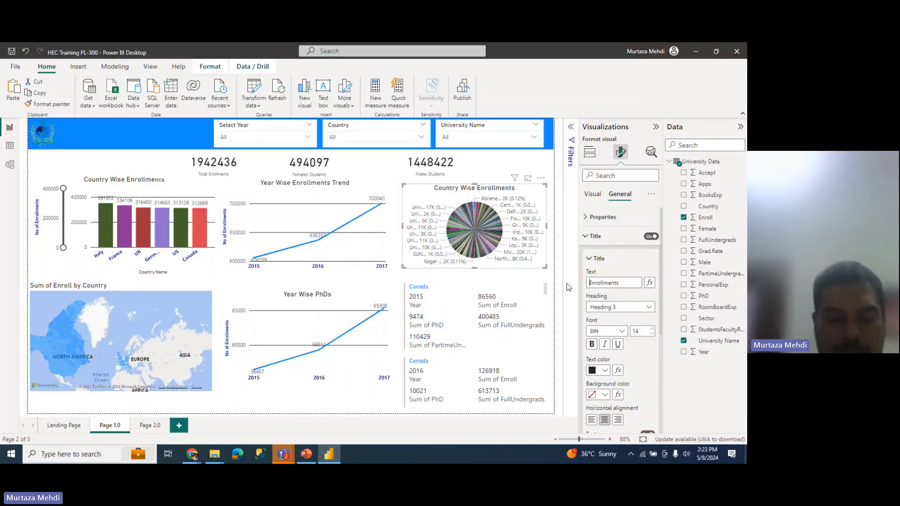
key(ctrl+a)
text(Univer)
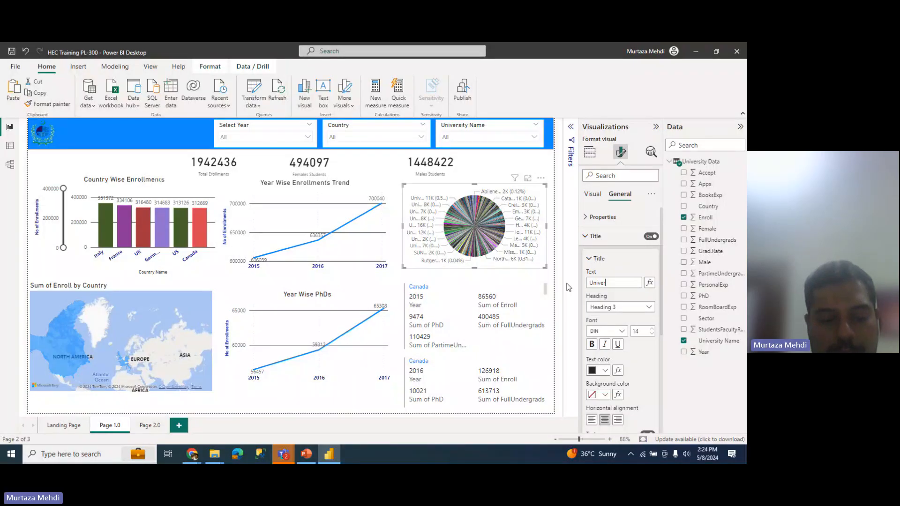
text(sity Share)
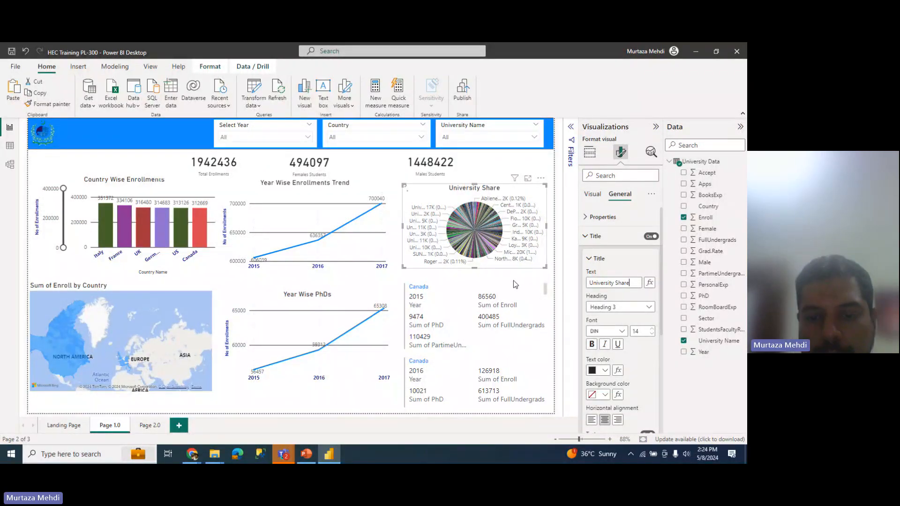
Step: On Page 2.0, sort the university table by Enroll, highest first
click(128, 159)
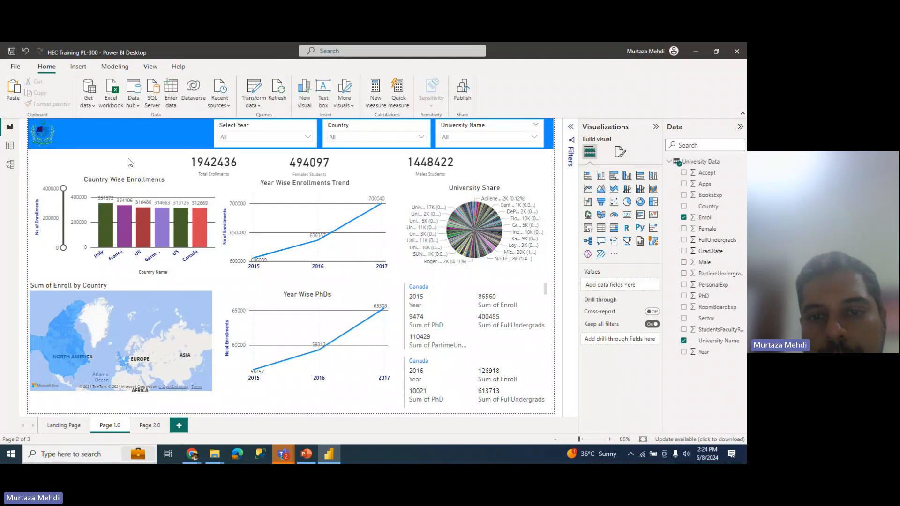
click(146, 426)
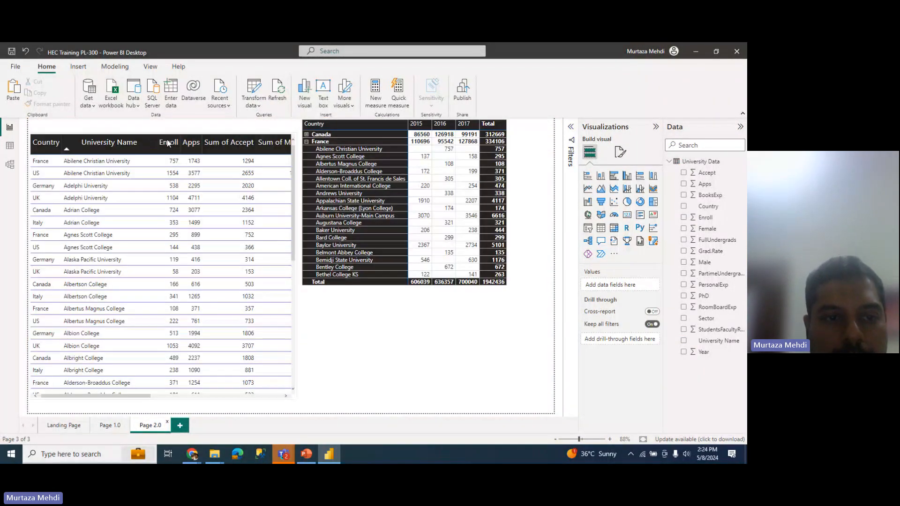
click(158, 137)
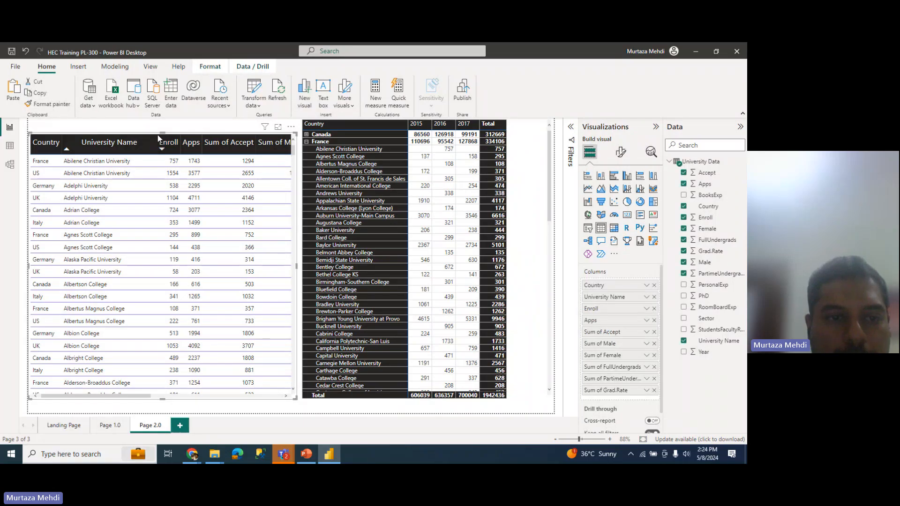
click(160, 136)
Step: Lower the table and extend the matrix so their tops align, then return to Page 1.0
drag(161, 134, 161, 150)
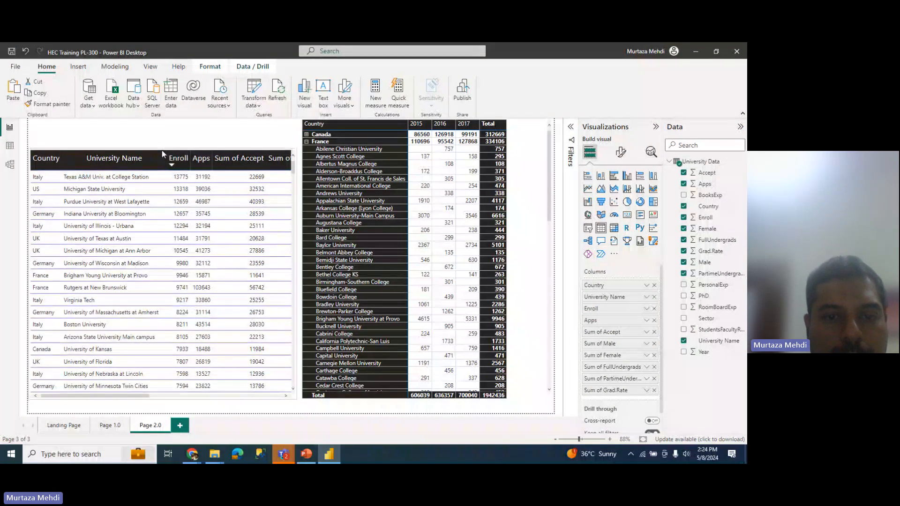
click(349, 120)
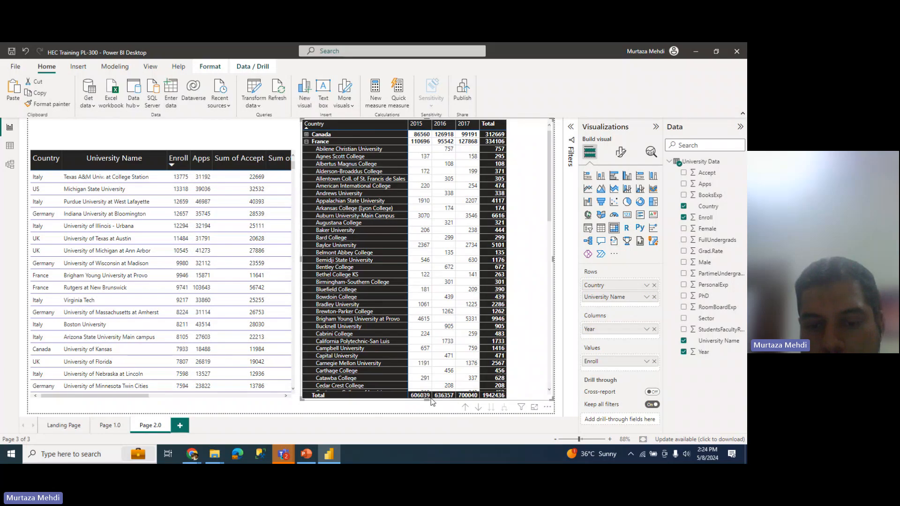
drag(427, 400, 432, 415)
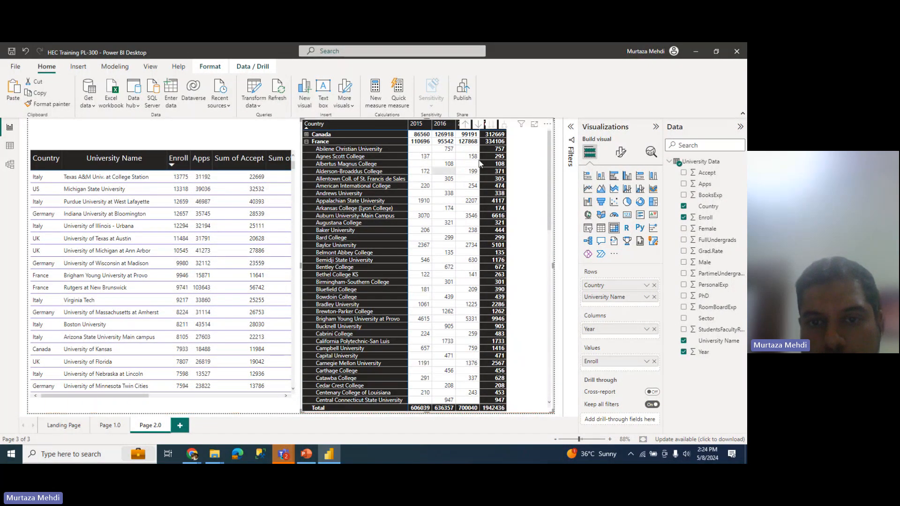
drag(443, 119, 428, 150)
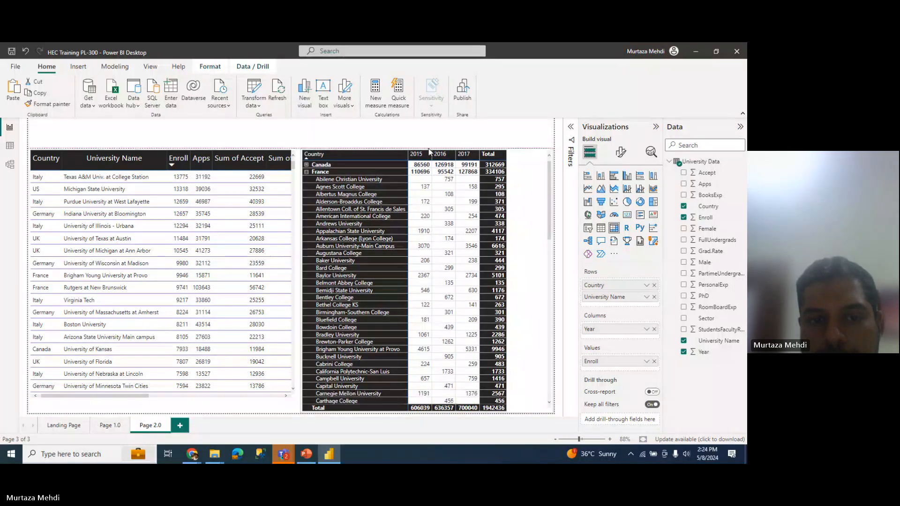
click(123, 425)
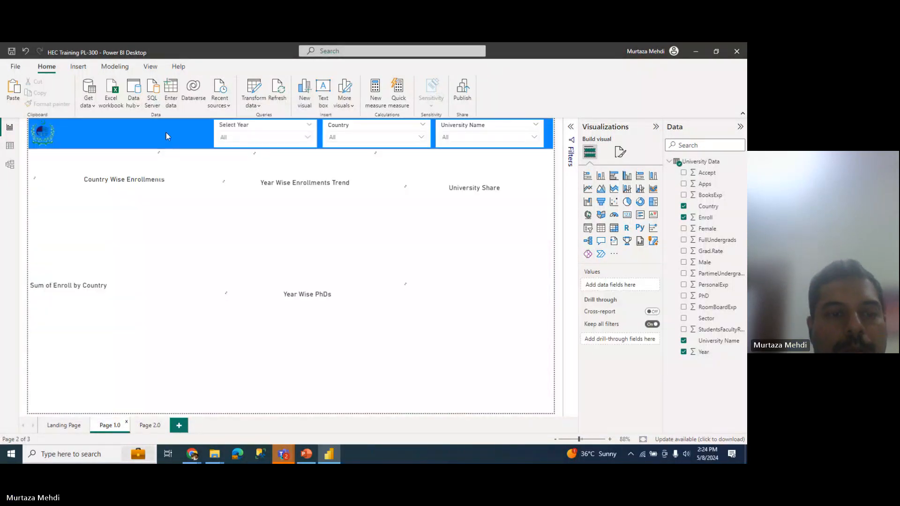
Step: Copy the blue header banner from Page 1.0 onto Page 2.0
click(80, 141)
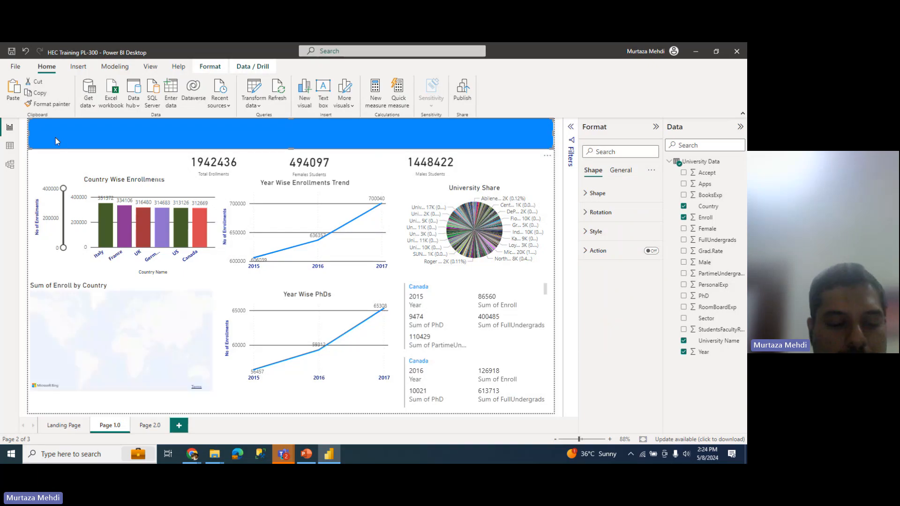
click(158, 428)
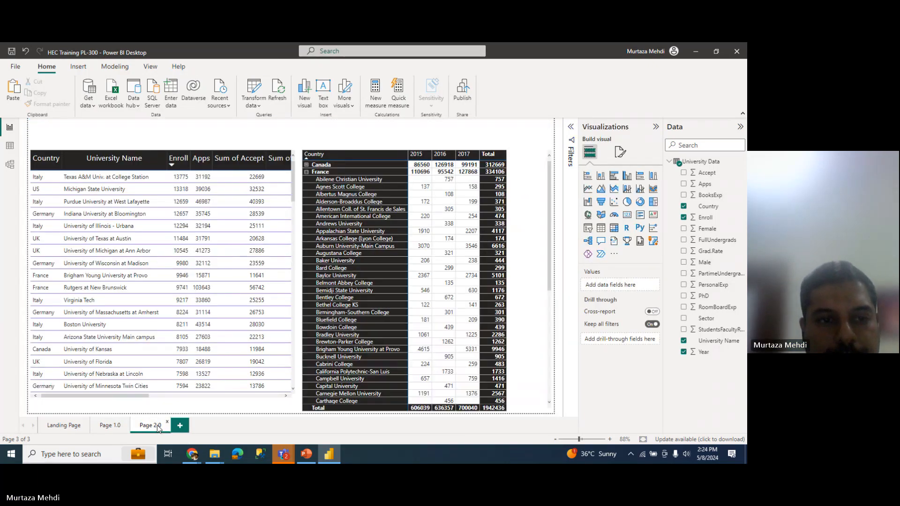
key(ctrl+v)
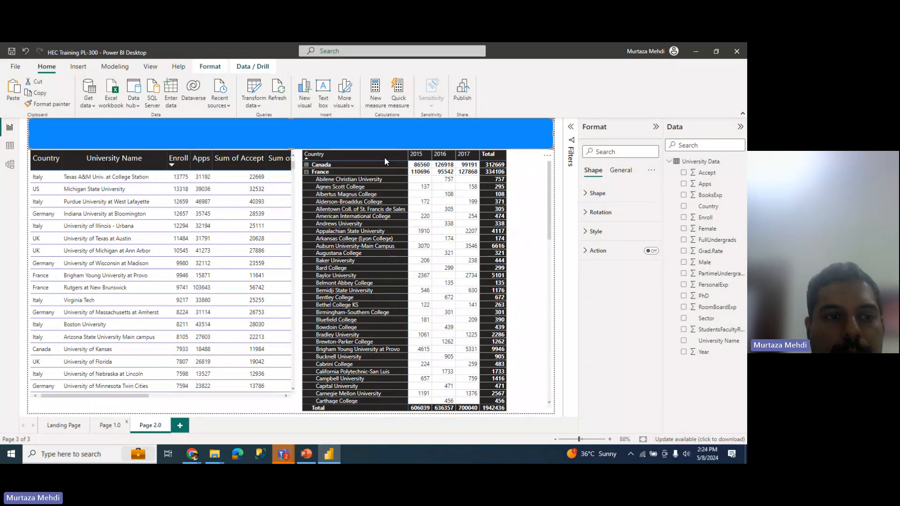
click(110, 425)
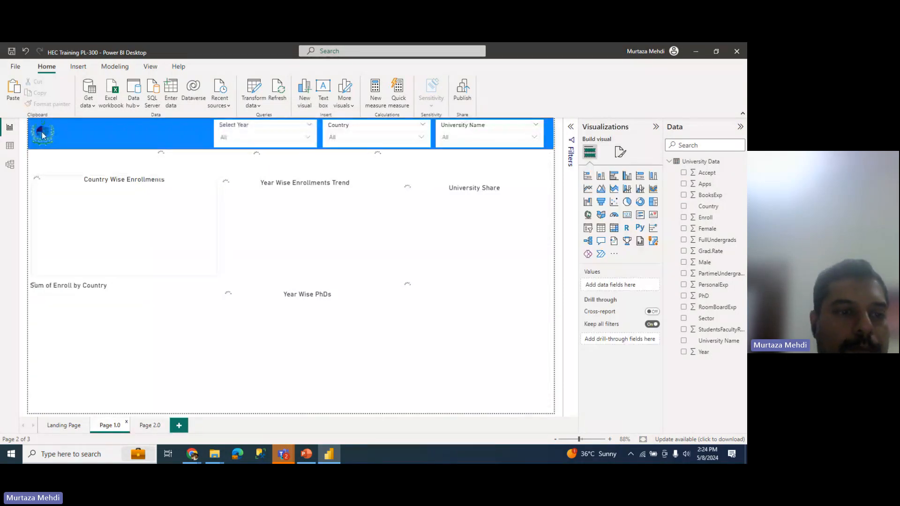
Step: Copy the logo image from Page 1.0 into Page 2.0's header
click(41, 131)
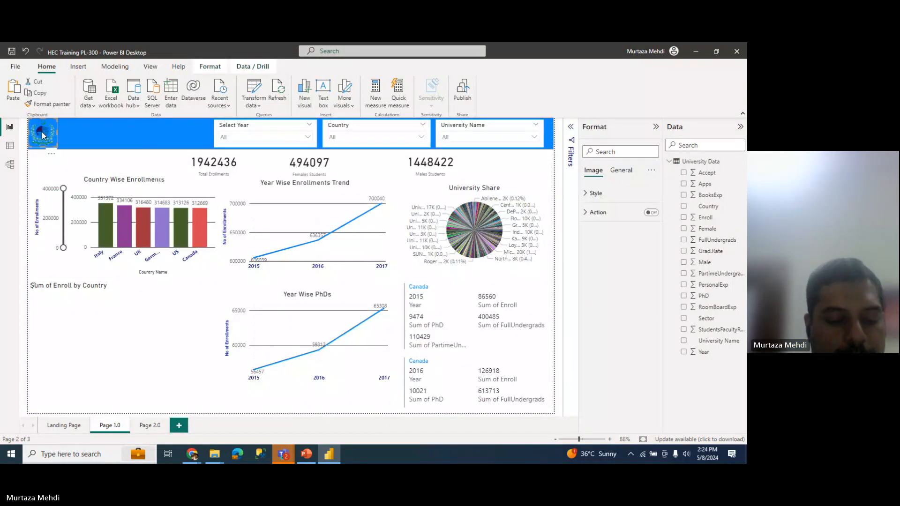
click(142, 424)
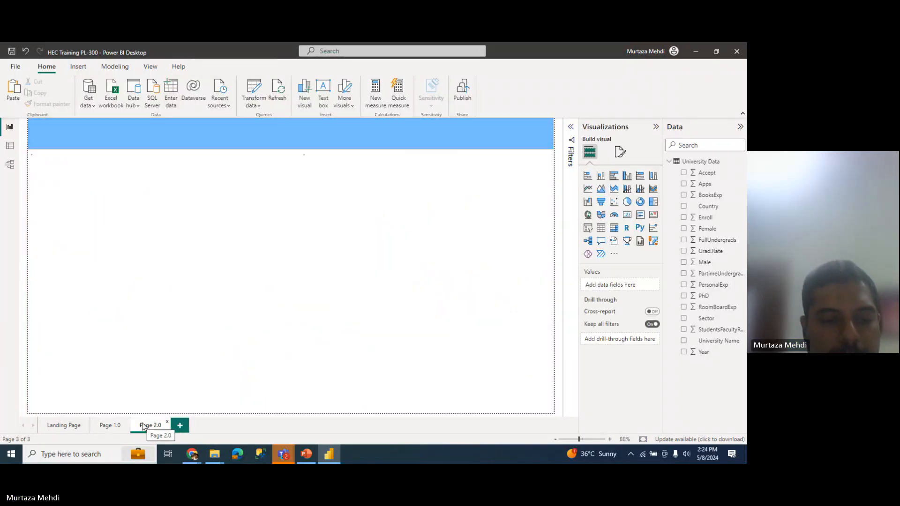
key(ctrl+v)
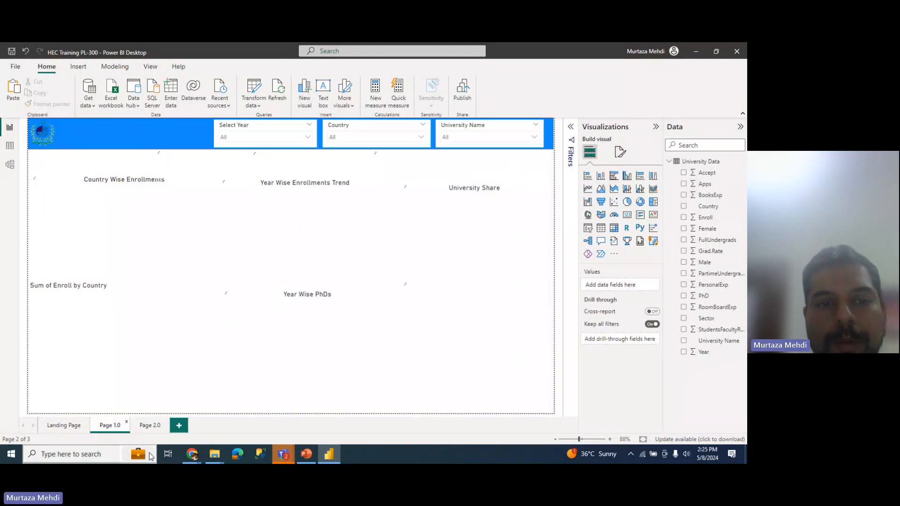
Step: Copy the Year, Country and University Name slicers from Page 1.0 to Page 2.0, choosing Don't sync
click(406, 134)
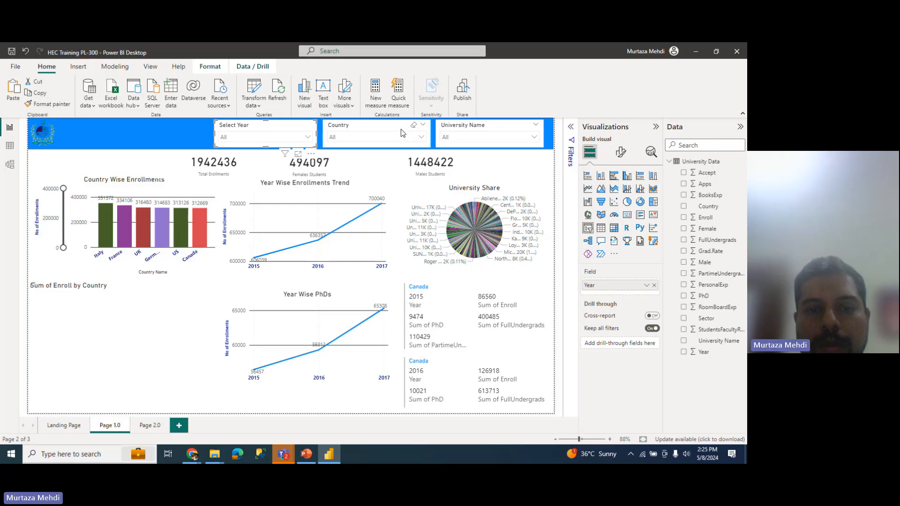
click(467, 125)
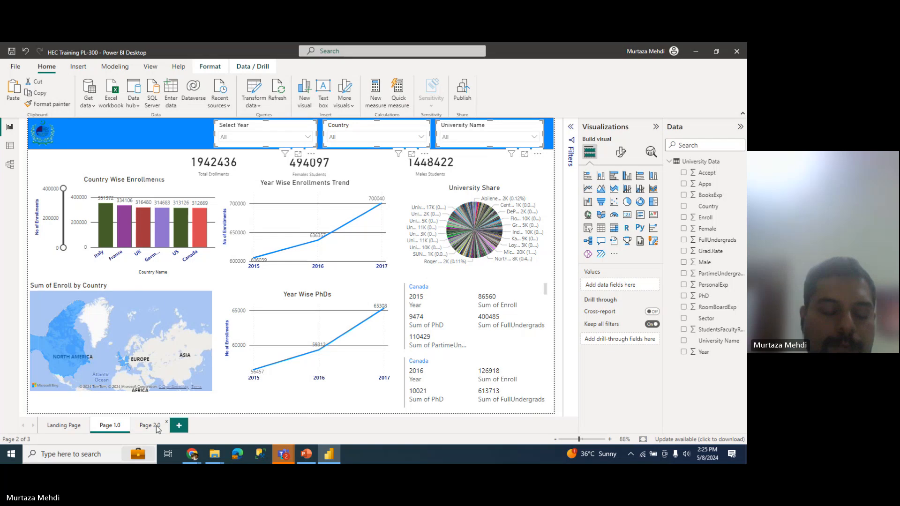
click(158, 427)
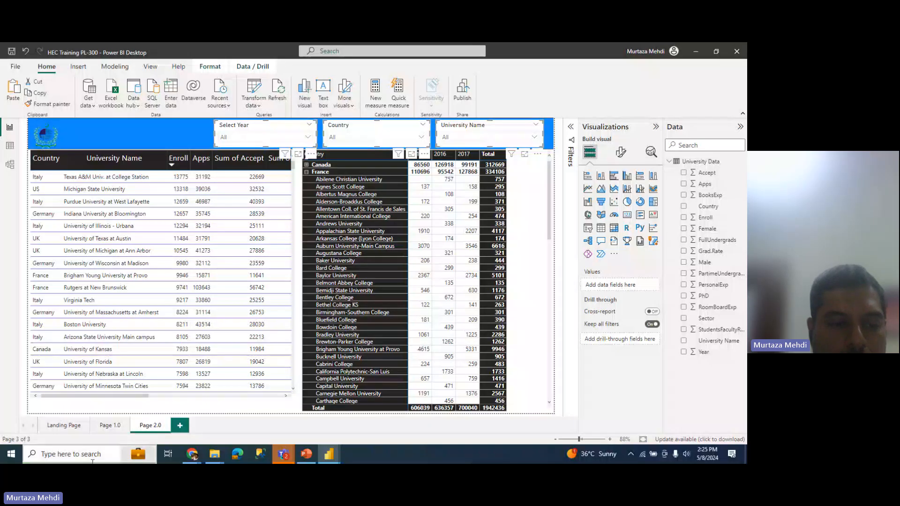
click(111, 425)
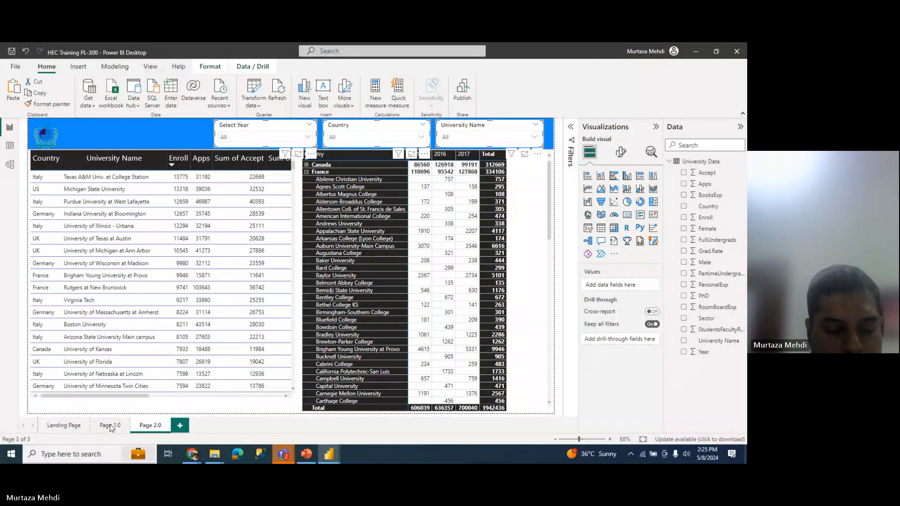
key(ctrl+v)
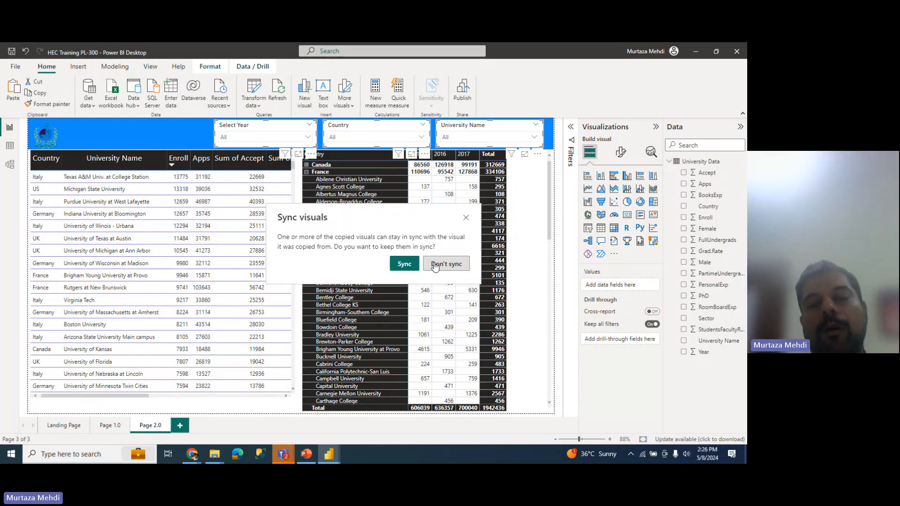
click(434, 266)
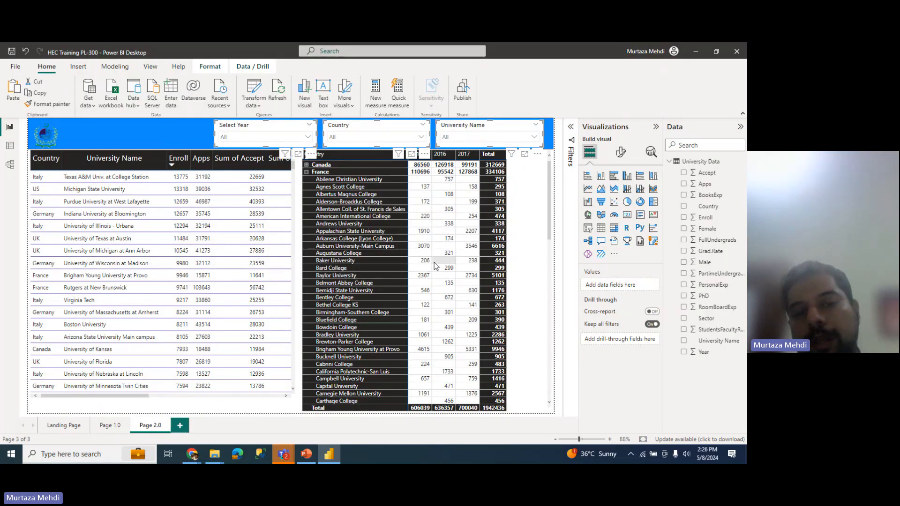
Step: Lower the year matrix and university table so their tops align just beneath the slicer header
click(530, 202)
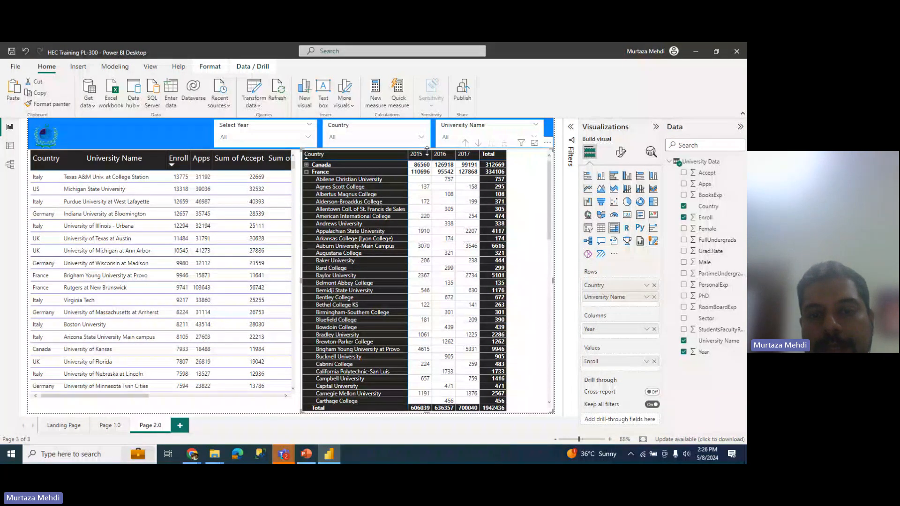
drag(426, 149, 426, 155)
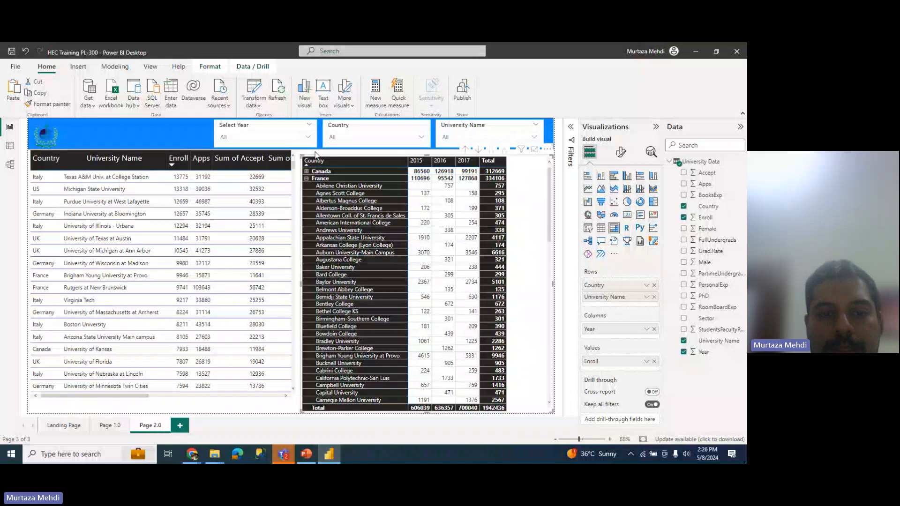
click(293, 176)
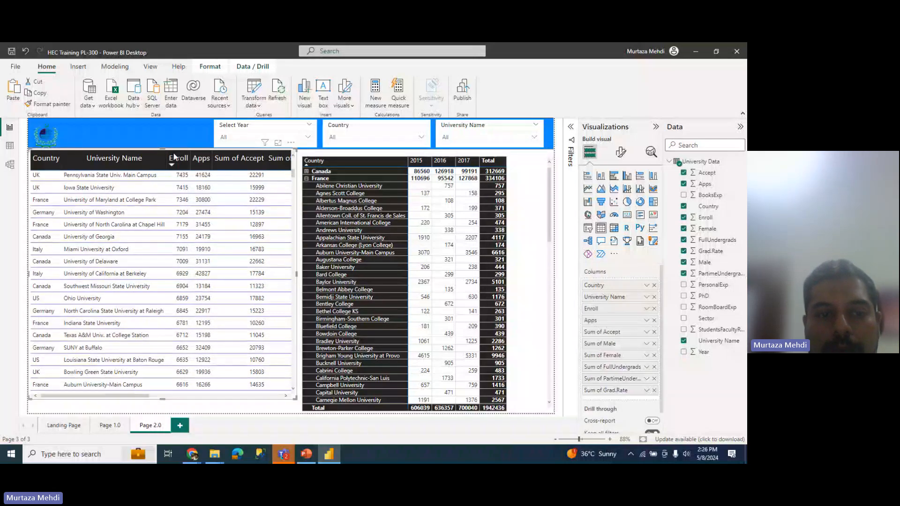
drag(162, 151, 162, 161)
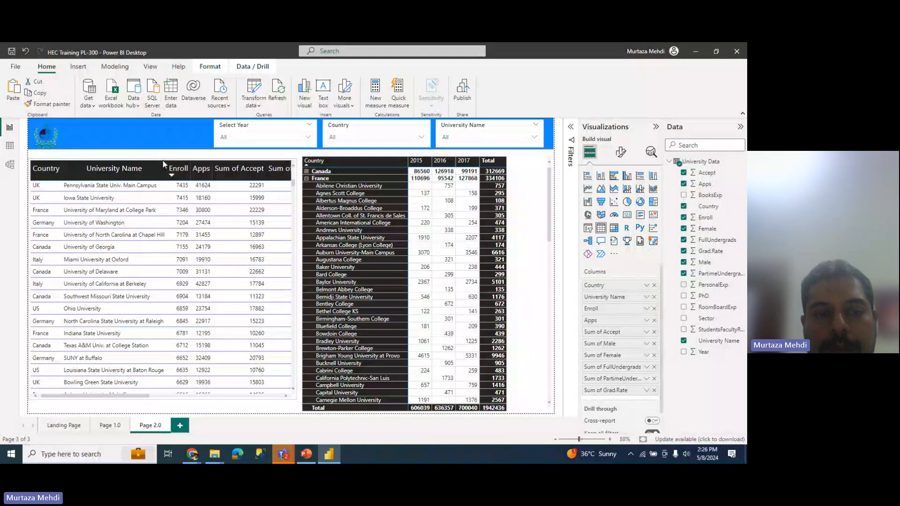
drag(162, 160, 162, 156)
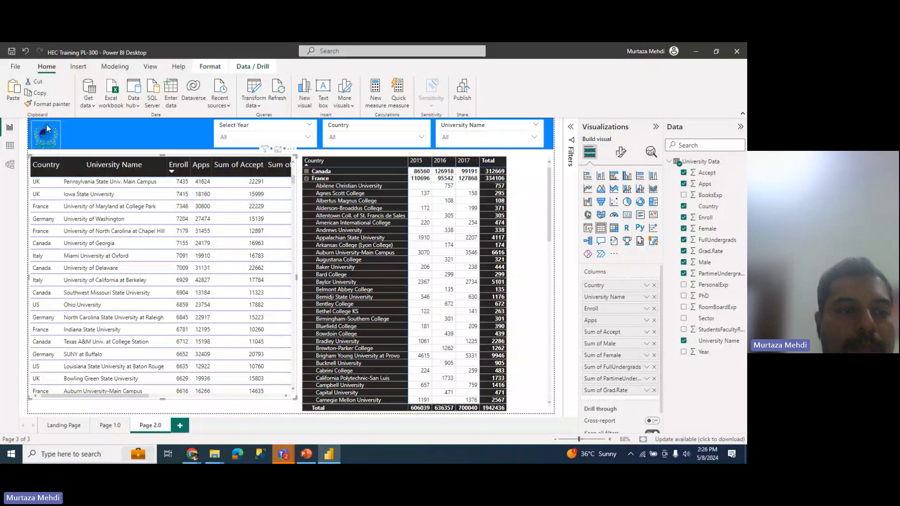
click(46, 125)
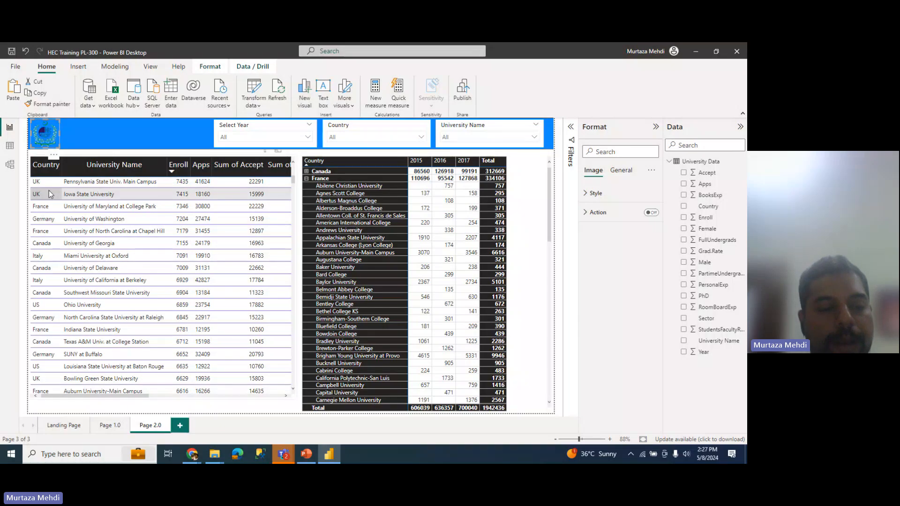
Step: Look over Page 1.0 and Page 2.0, then return to the Landing Page
click(62, 425)
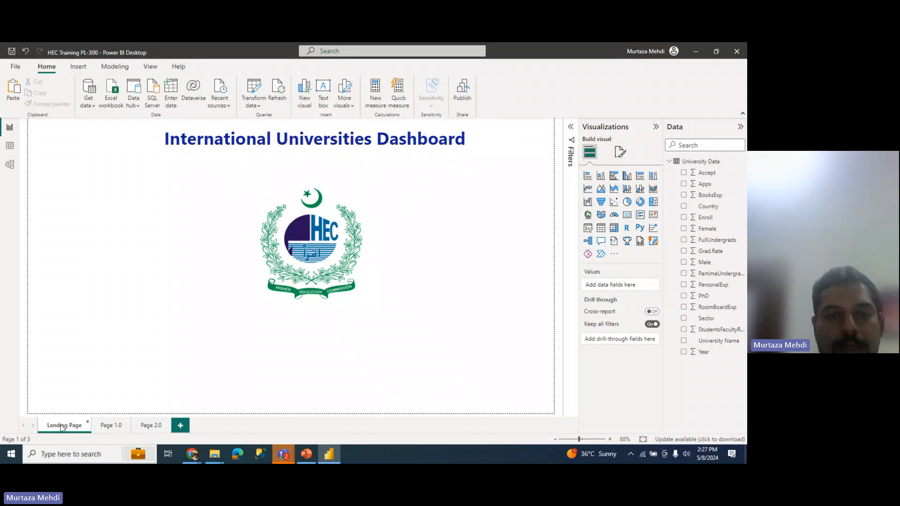
click(122, 428)
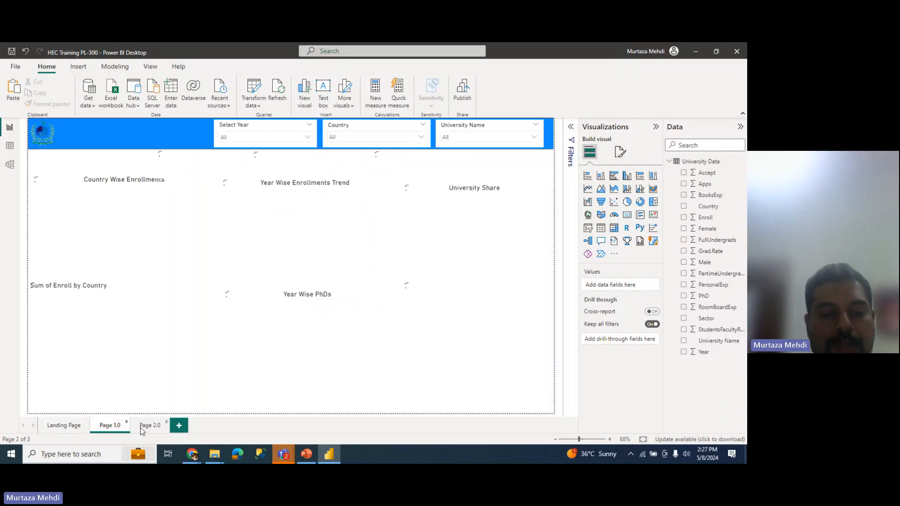
click(140, 427)
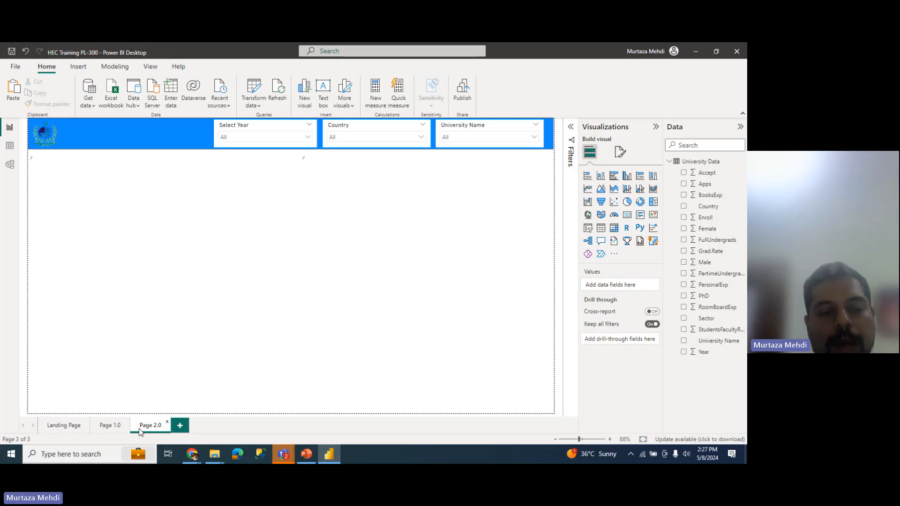
click(56, 427)
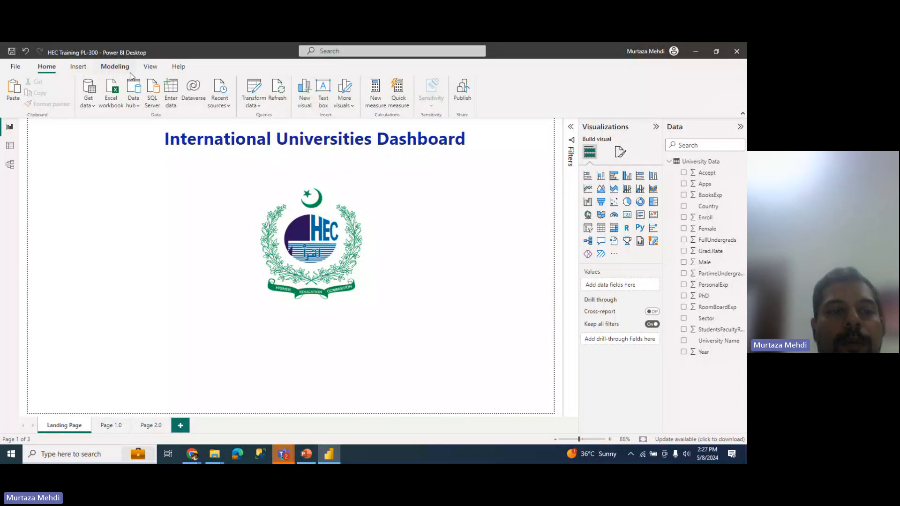
Step: Insert a blank button and draw it just below the HEC logo
click(85, 70)
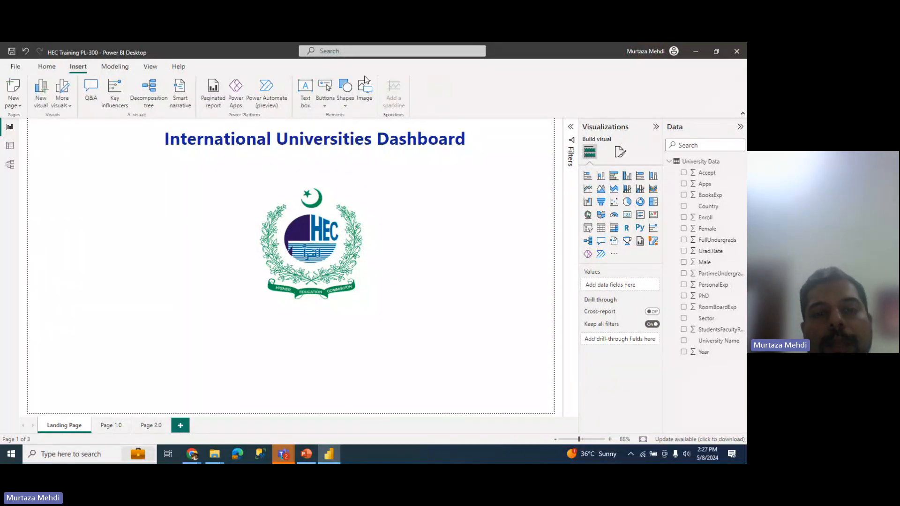
click(324, 101)
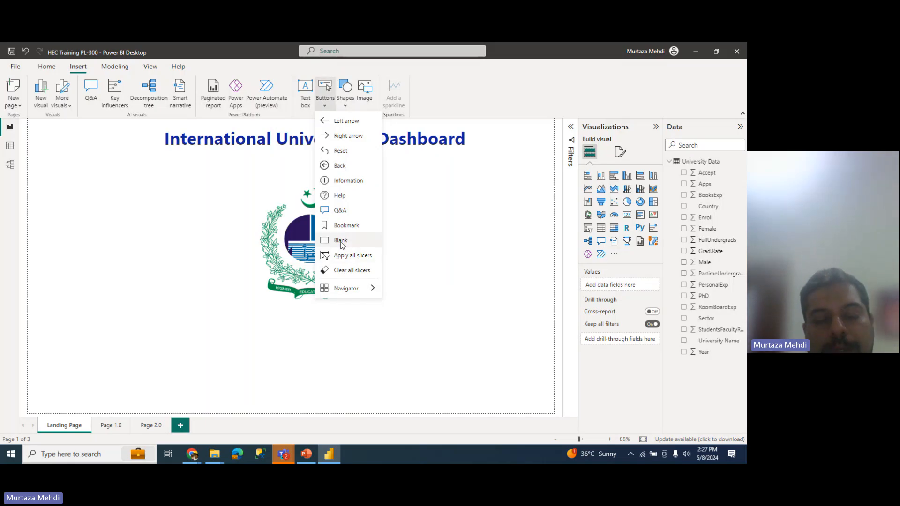
click(340, 242)
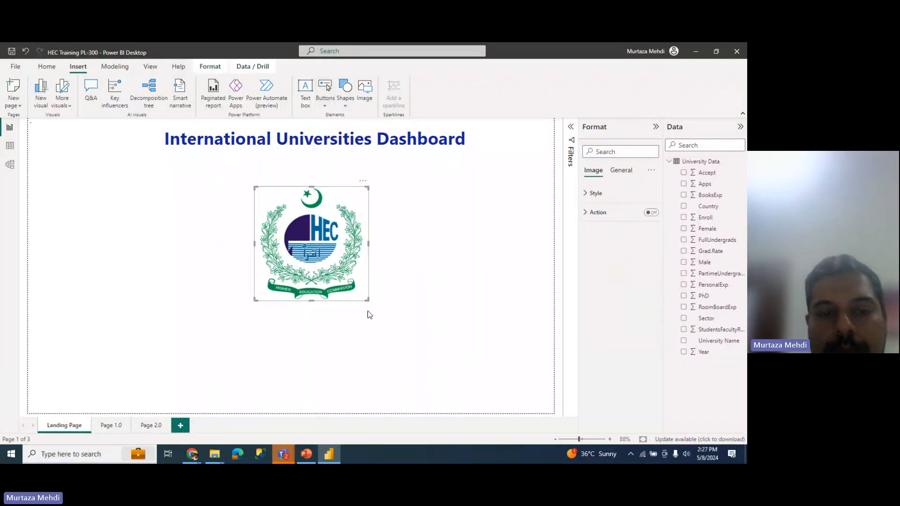
drag(54, 136, 305, 351)
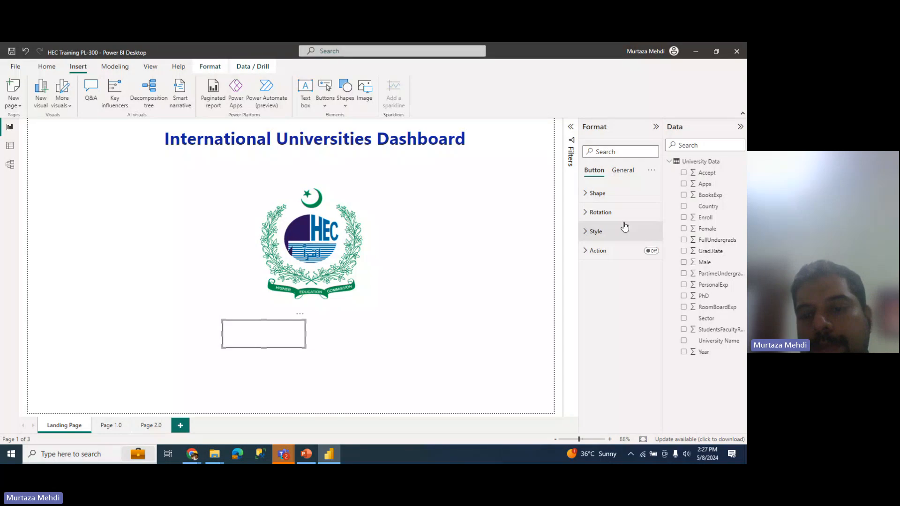
click(611, 199)
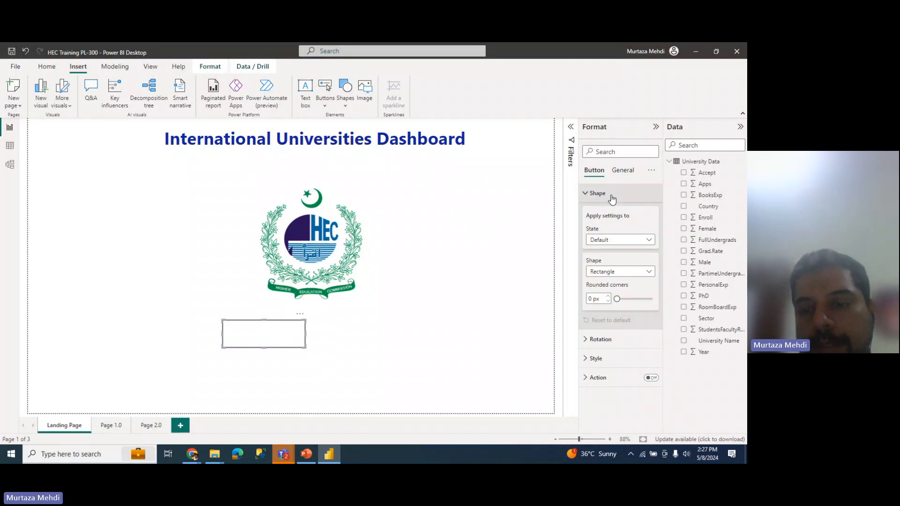
click(601, 241)
click(605, 254)
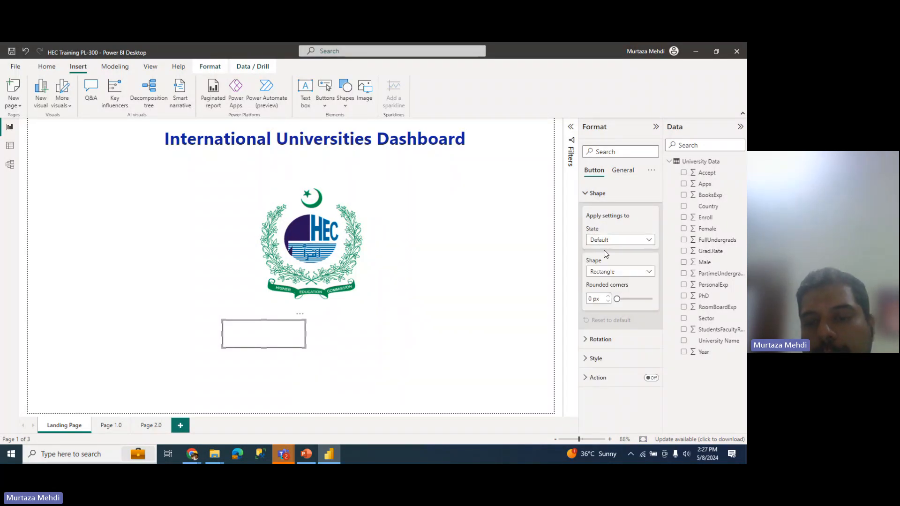
Step: Change the button's shape from Oval to Pill and duplicate it to its right
click(619, 271)
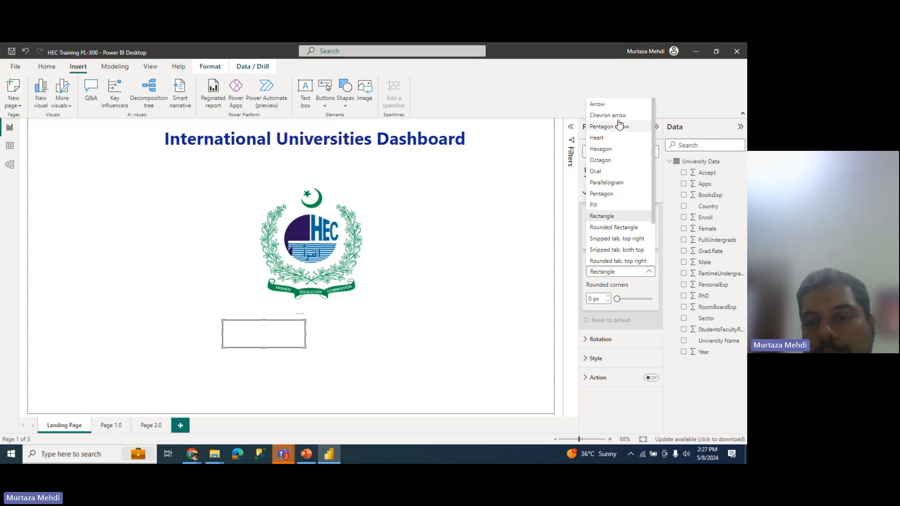
click(609, 172)
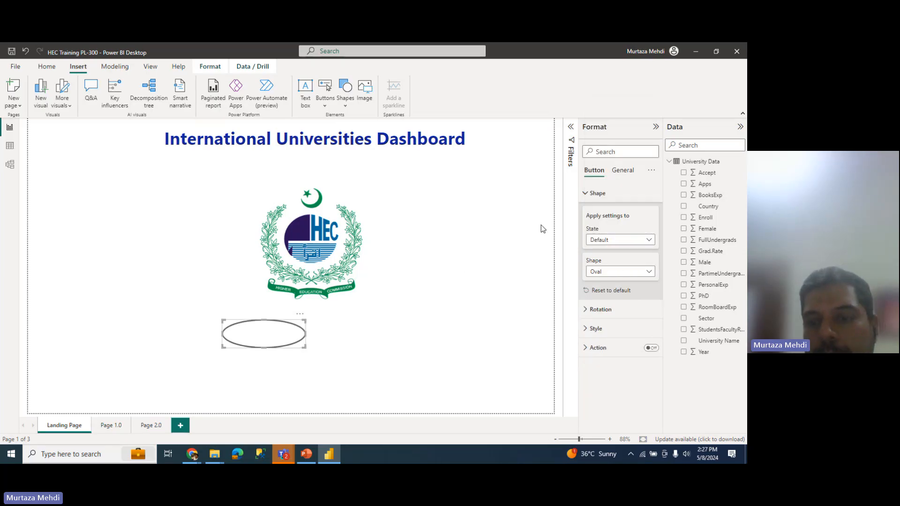
click(604, 240)
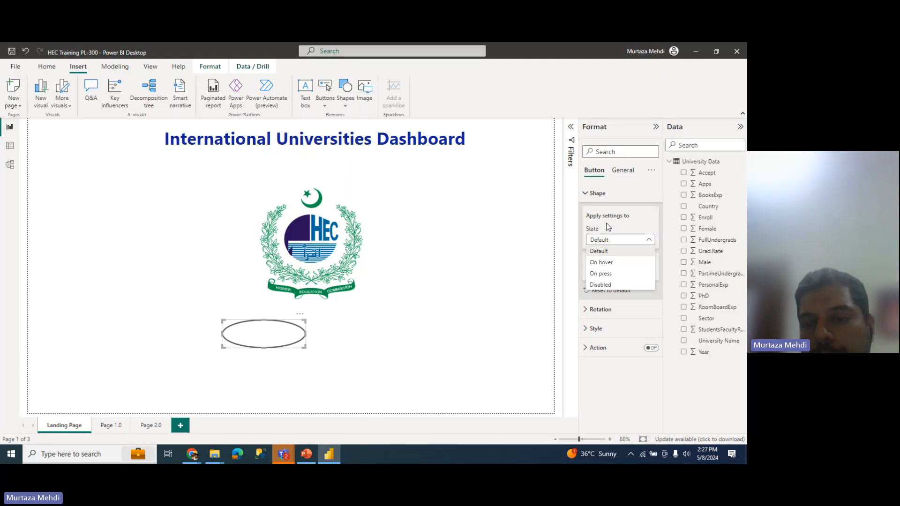
click(613, 240)
click(627, 311)
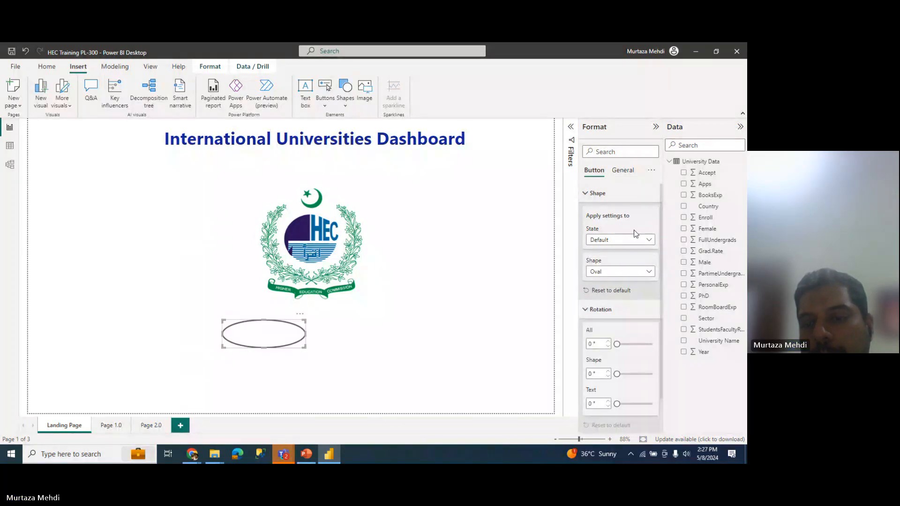
click(633, 240)
click(633, 242)
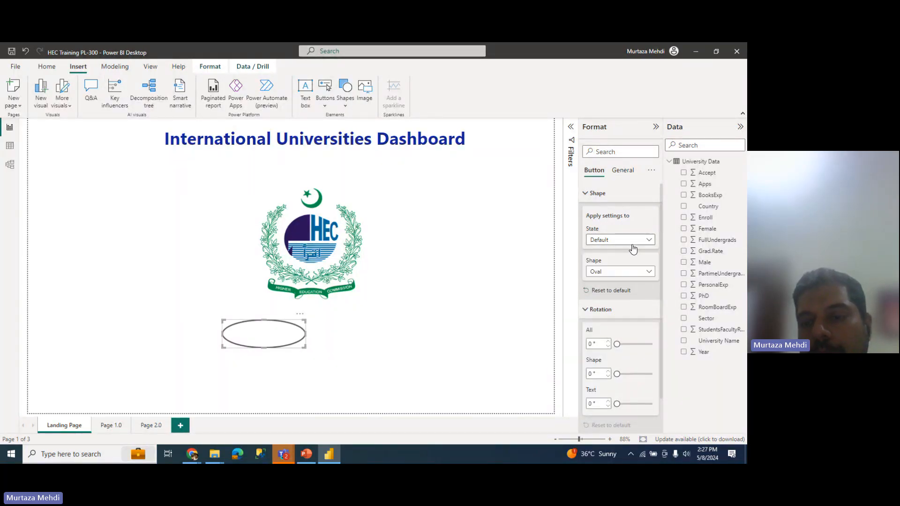
click(631, 271)
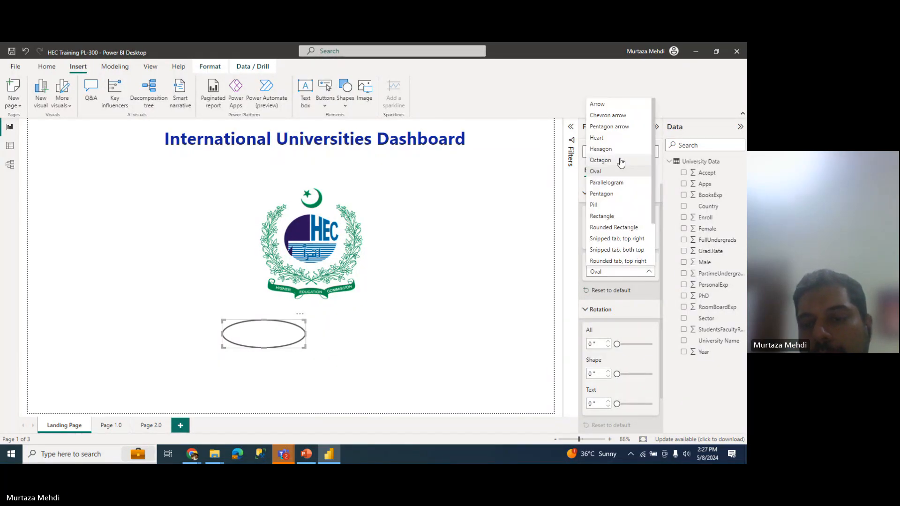
click(608, 209)
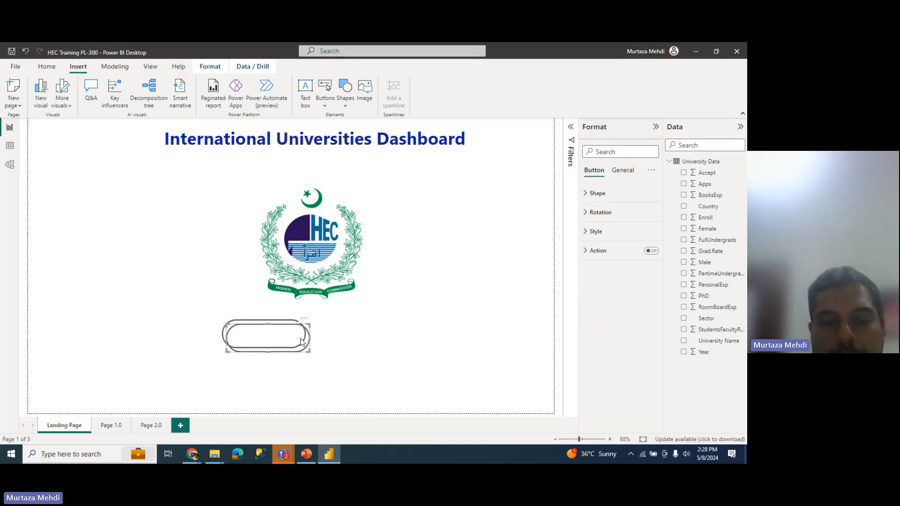
drag(302, 341, 397, 336)
click(248, 328)
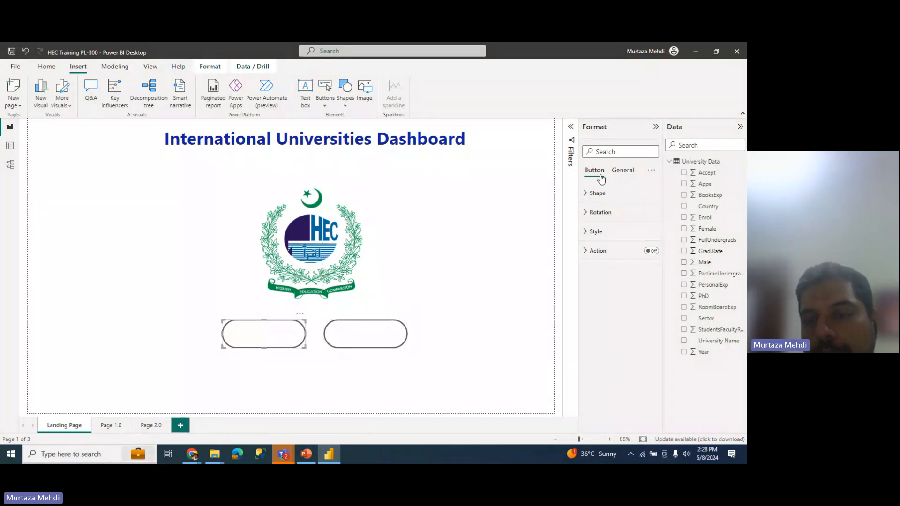
click(622, 170)
click(601, 214)
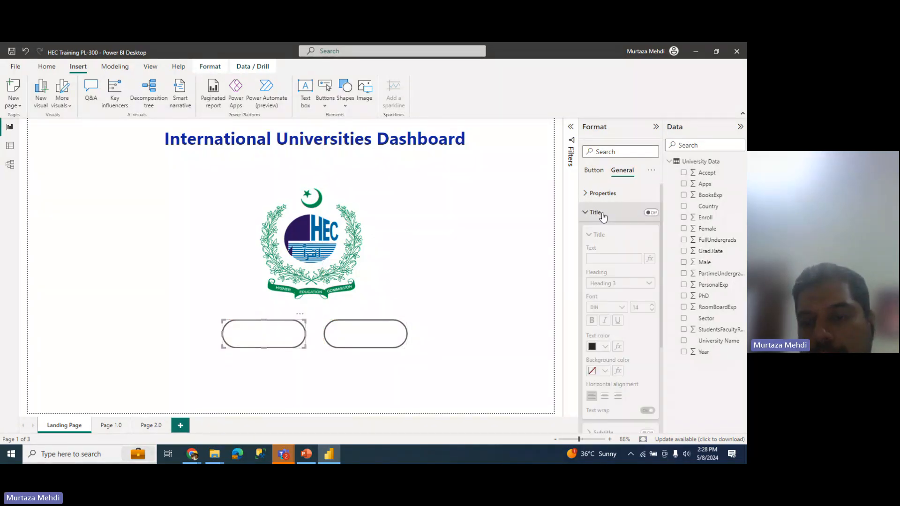
click(650, 213)
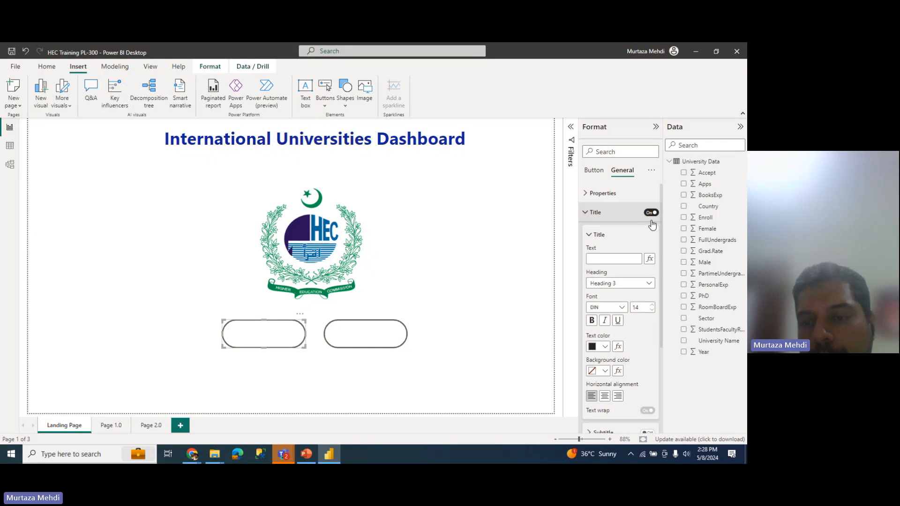
click(617, 258)
text(Main S)
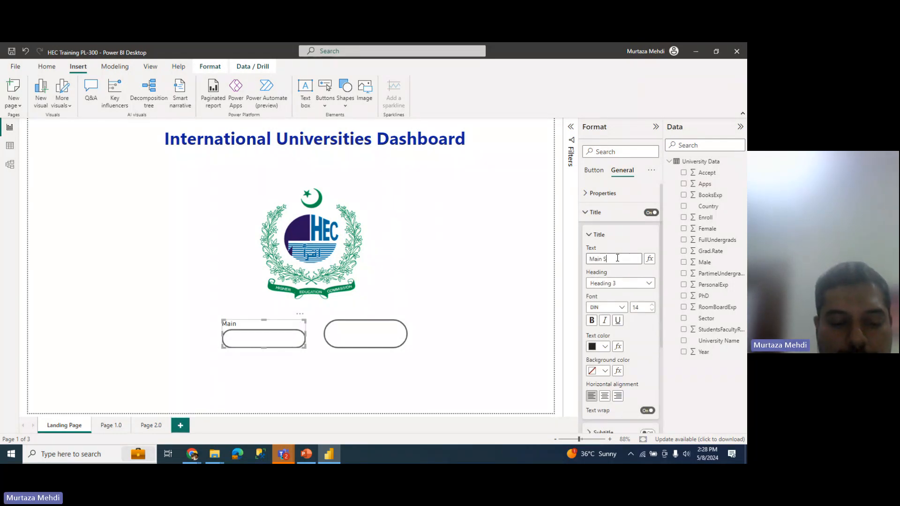
text(ummary)
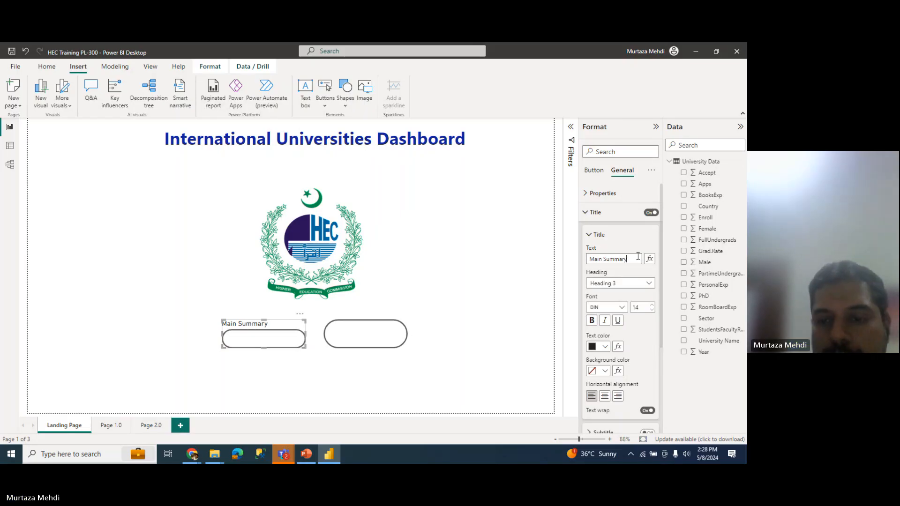
drag(638, 259, 587, 259)
key(BackSpace)
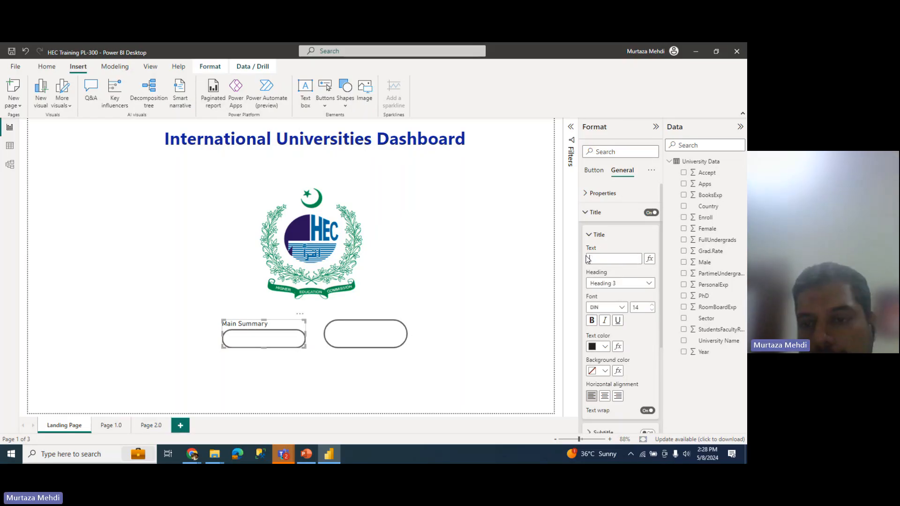
click(648, 215)
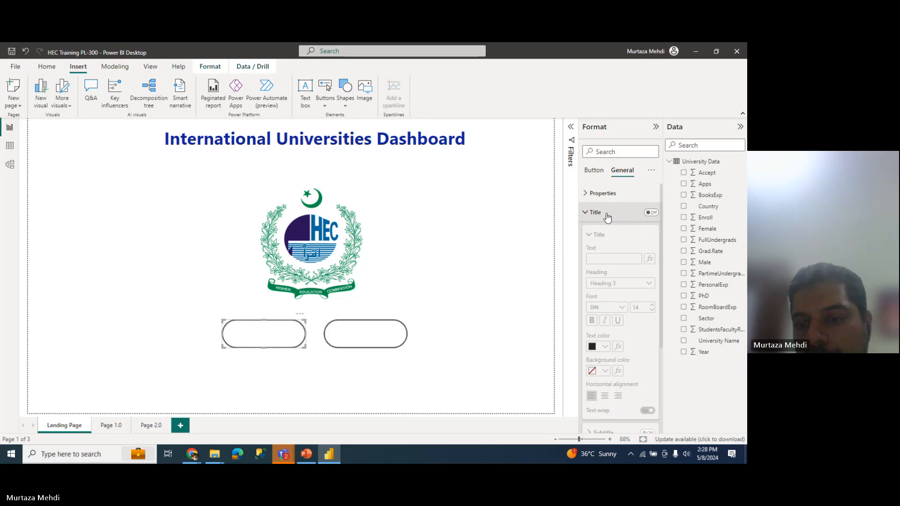
click(588, 212)
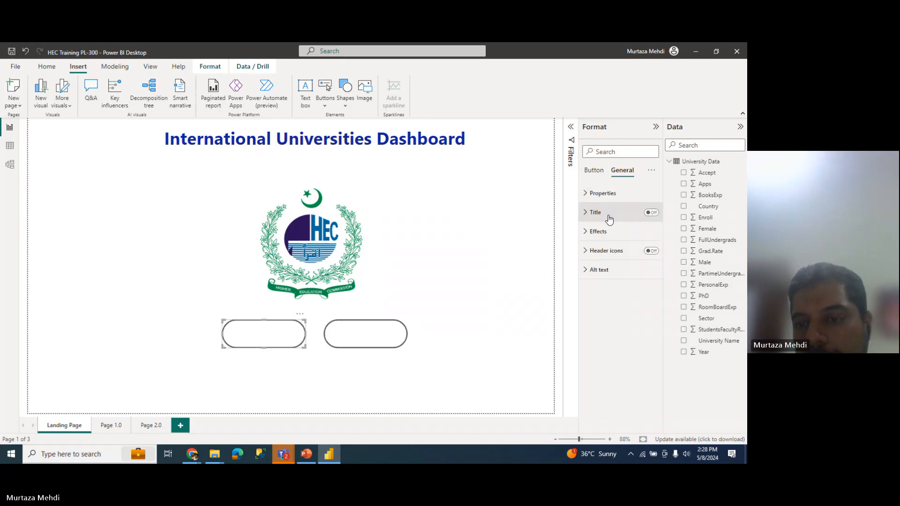
click(596, 172)
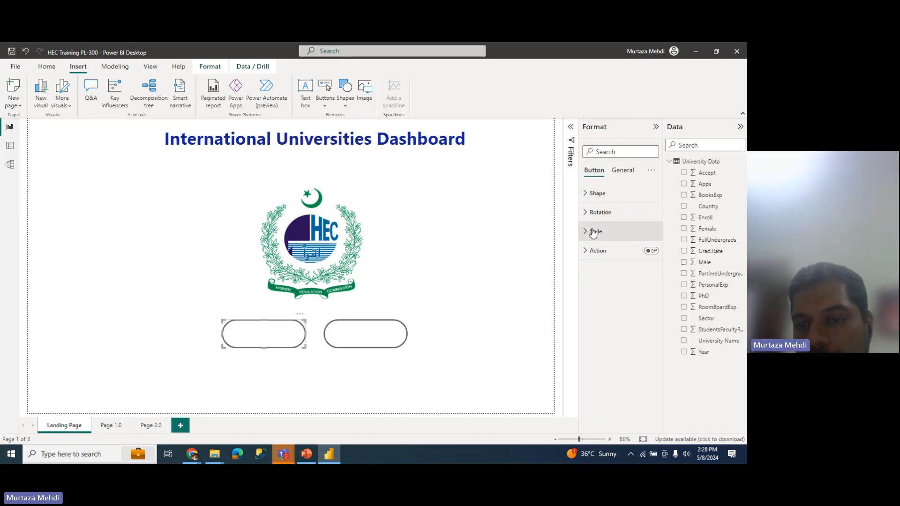
Step: Turn on the left button's text and label it 'Main Summary'
click(594, 231)
scroll(622, 321, down, 2)
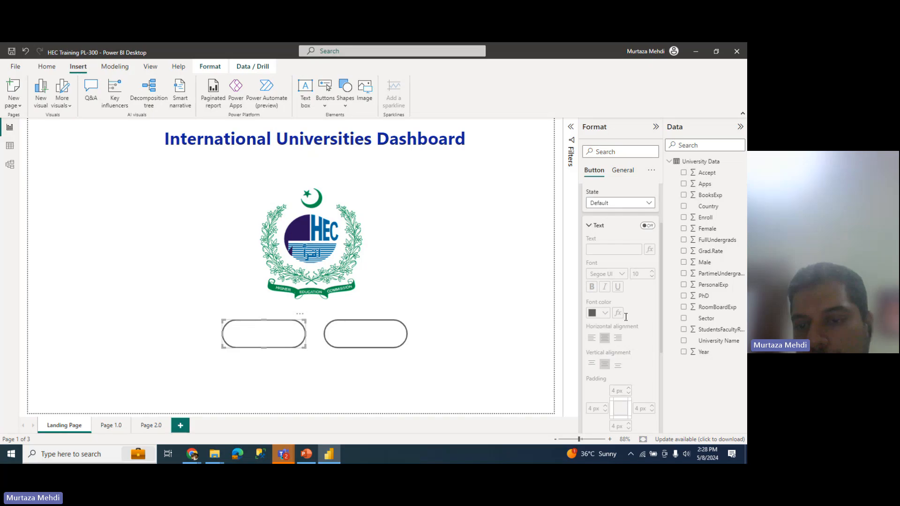
click(648, 227)
click(613, 249)
text(Main Summary)
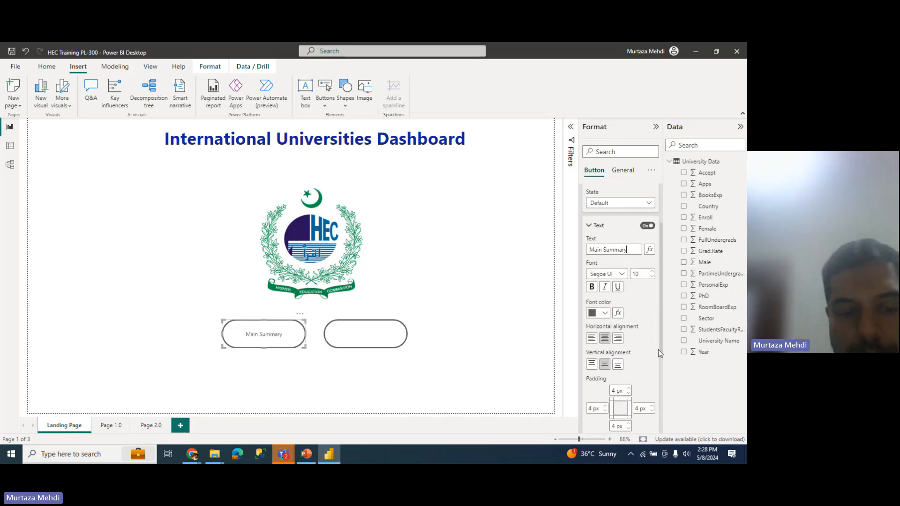
Step: Turn on the second button's text and label it 'Details'
click(380, 347)
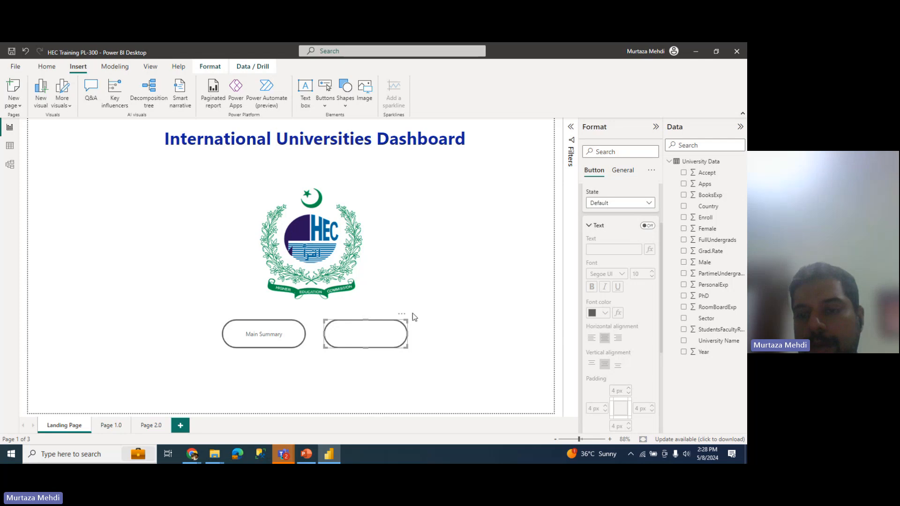
click(640, 228)
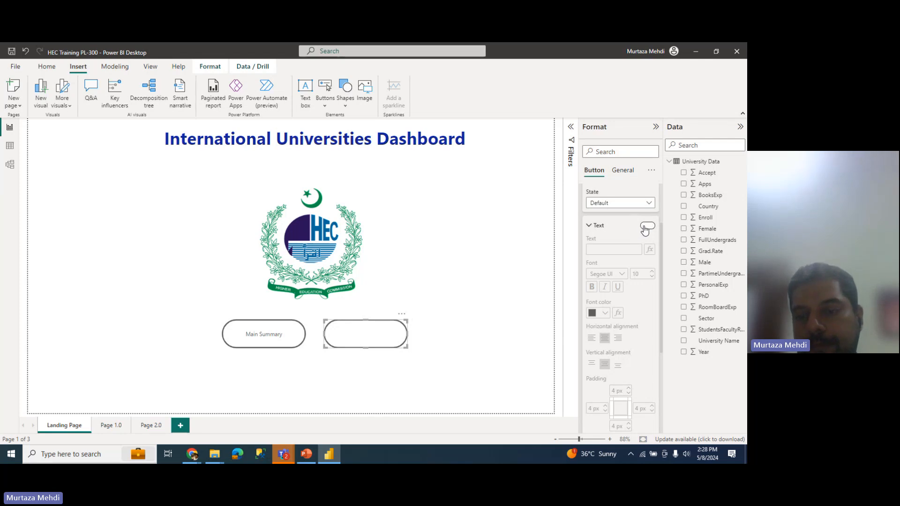
click(623, 251)
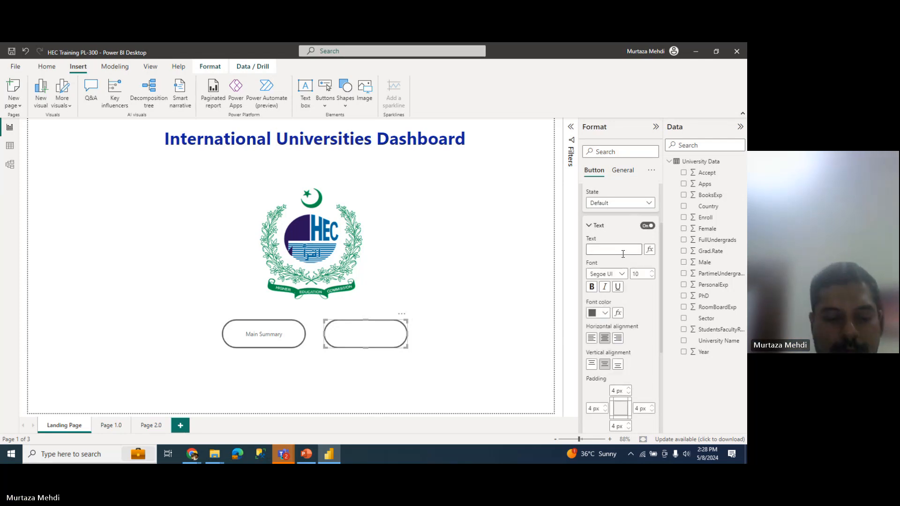
text(Details)
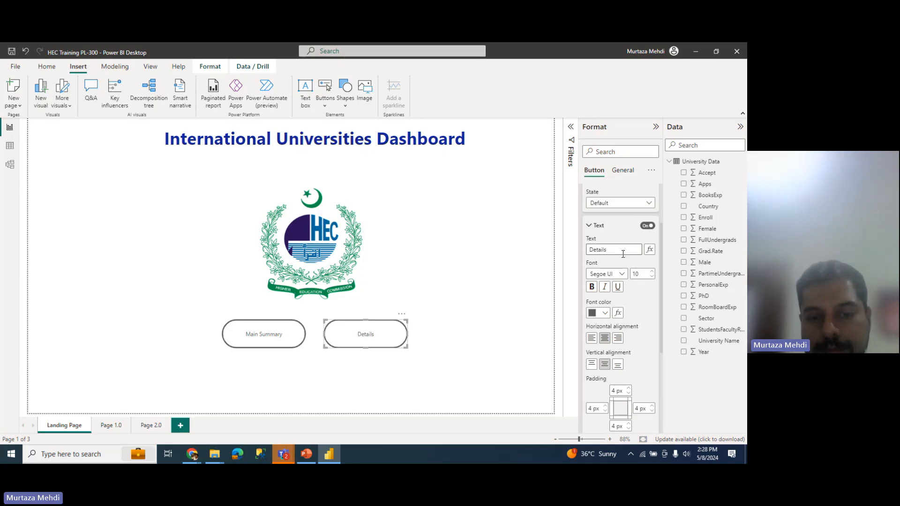
click(460, 297)
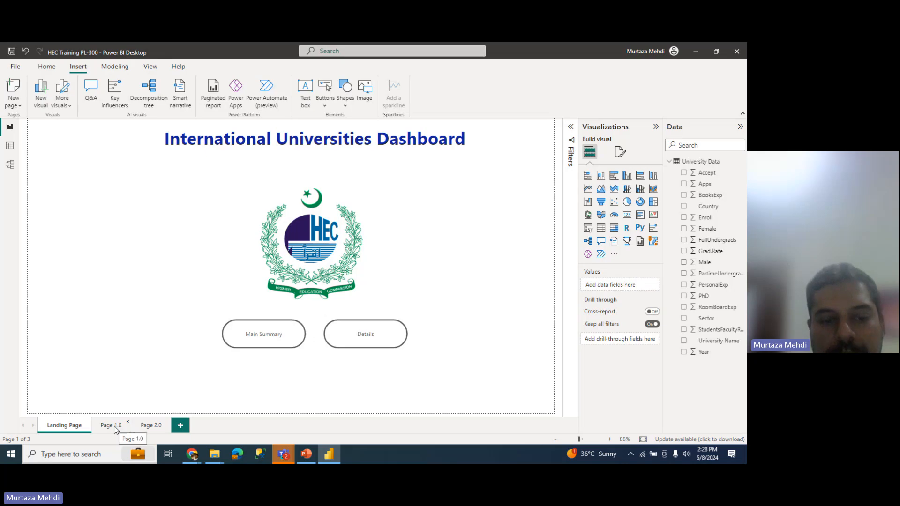
click(265, 329)
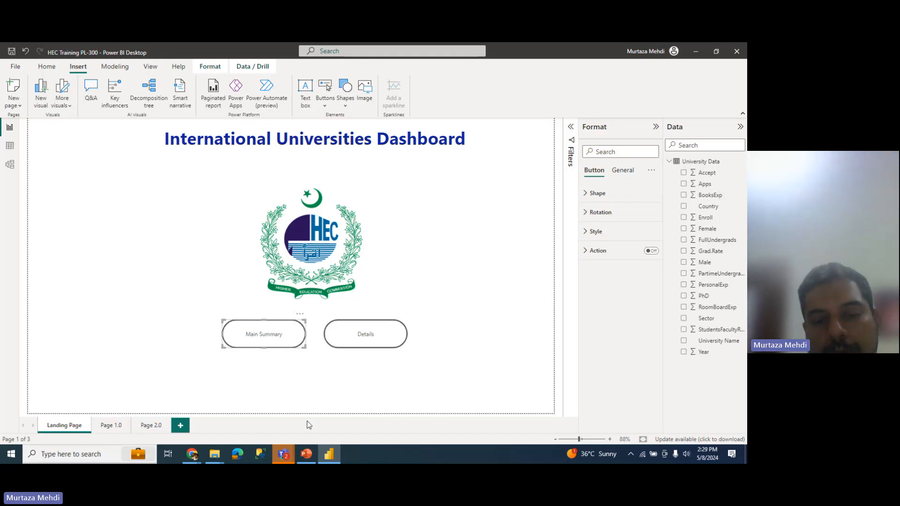
click(369, 334)
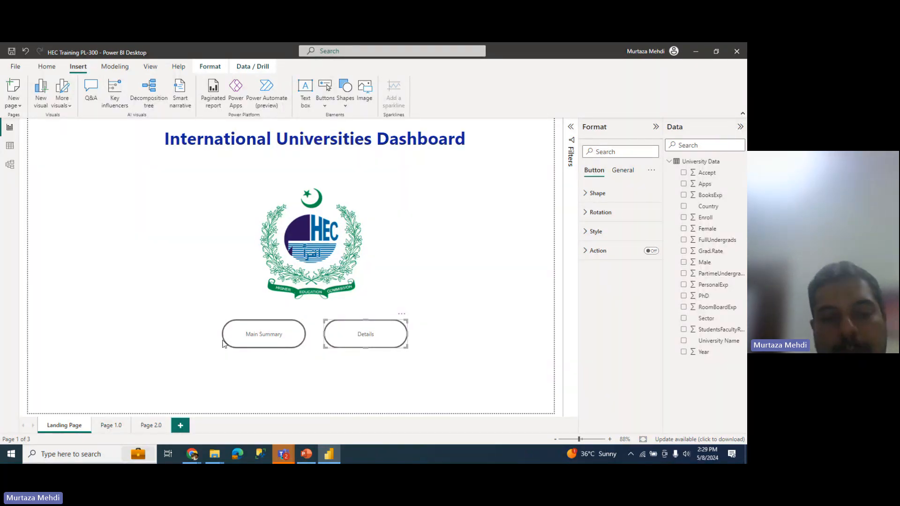
click(245, 341)
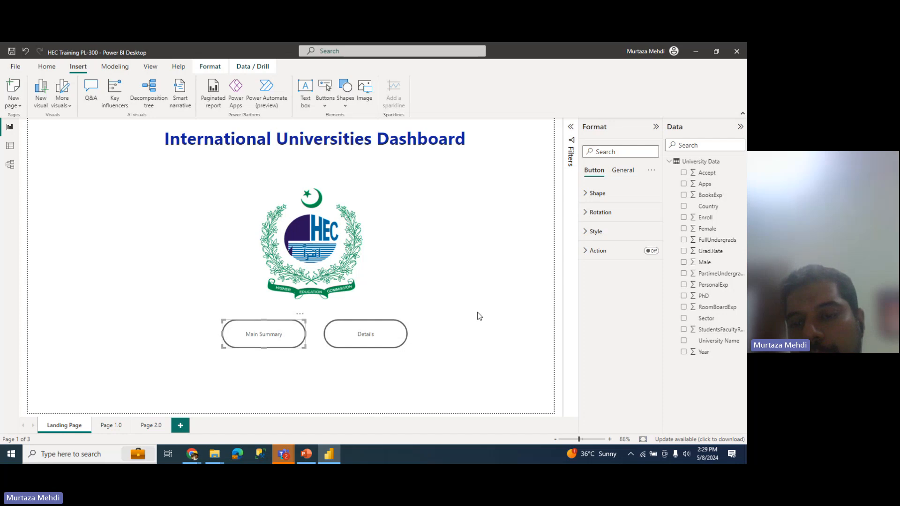
Step: Switch on the Main Summary button's action as Page navigation to Page 1.0
click(613, 253)
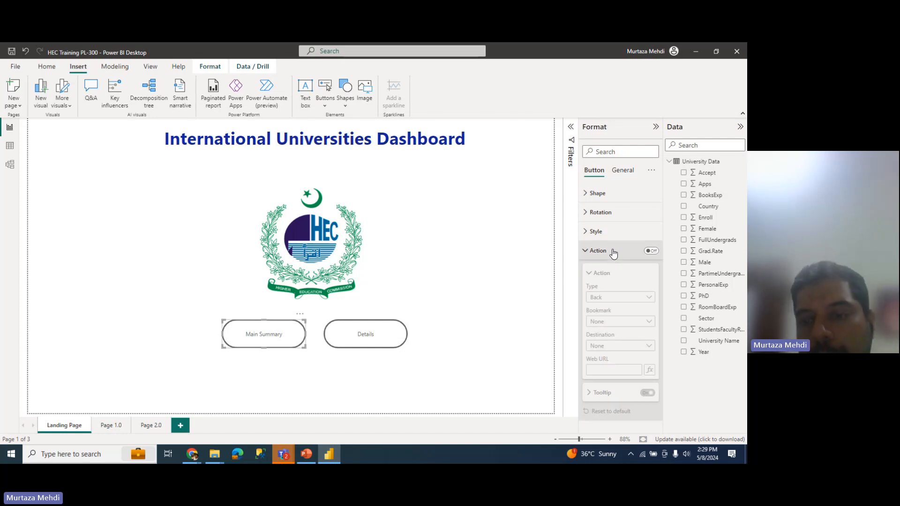
click(651, 252)
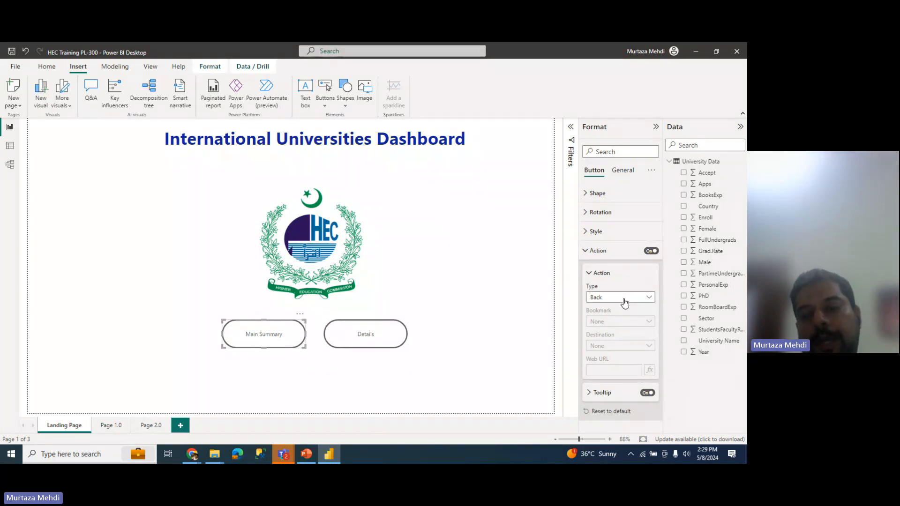
click(623, 300)
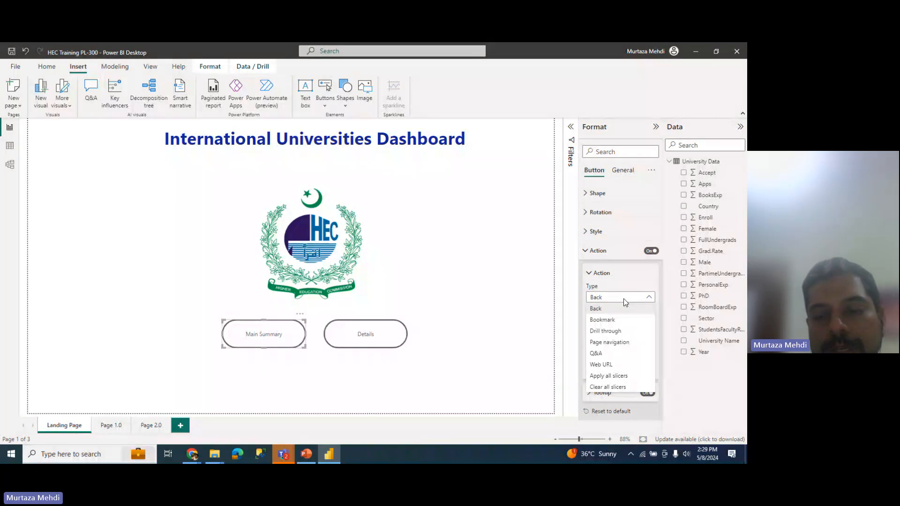
click(618, 342)
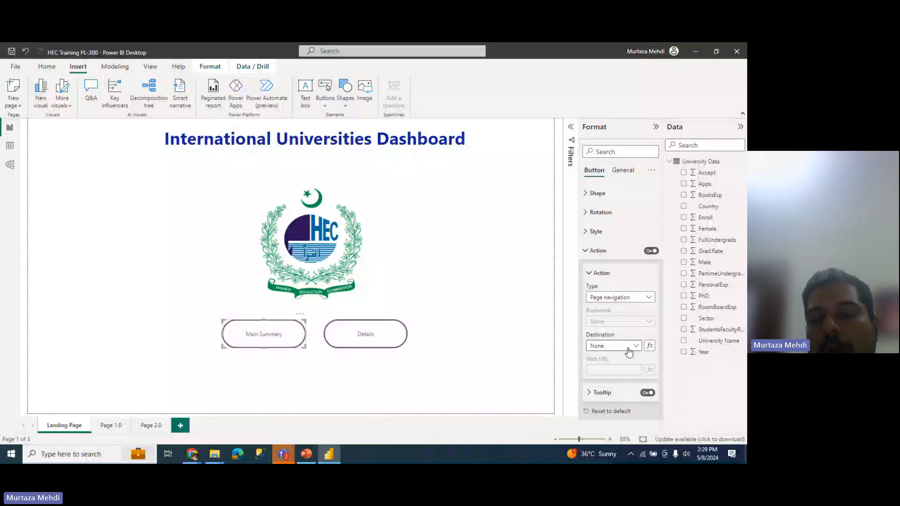
click(628, 349)
click(624, 368)
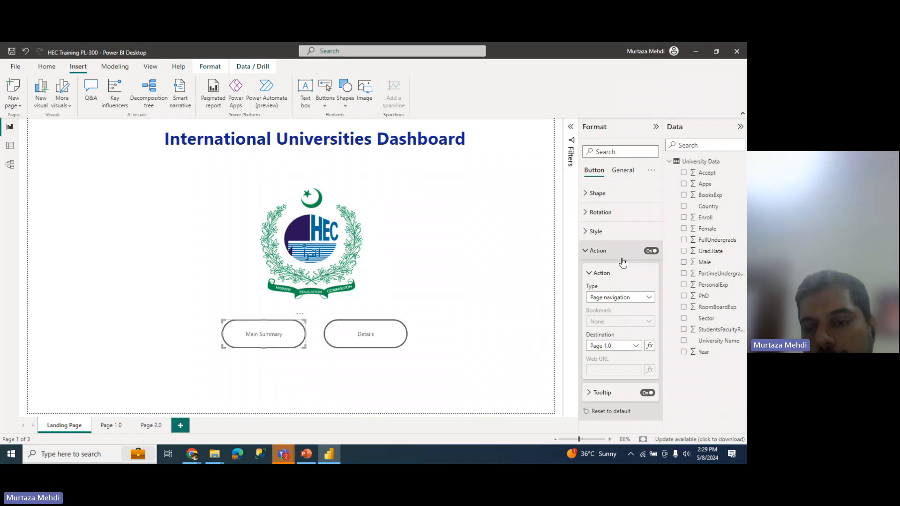
Step: Review the Main Summary button's Page navigation action, then switch to Page 1.0
click(618, 271)
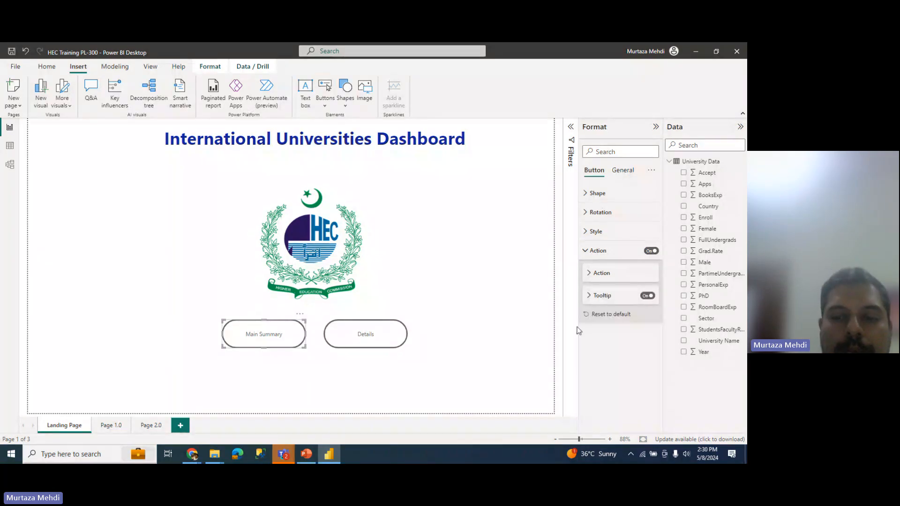
click(596, 276)
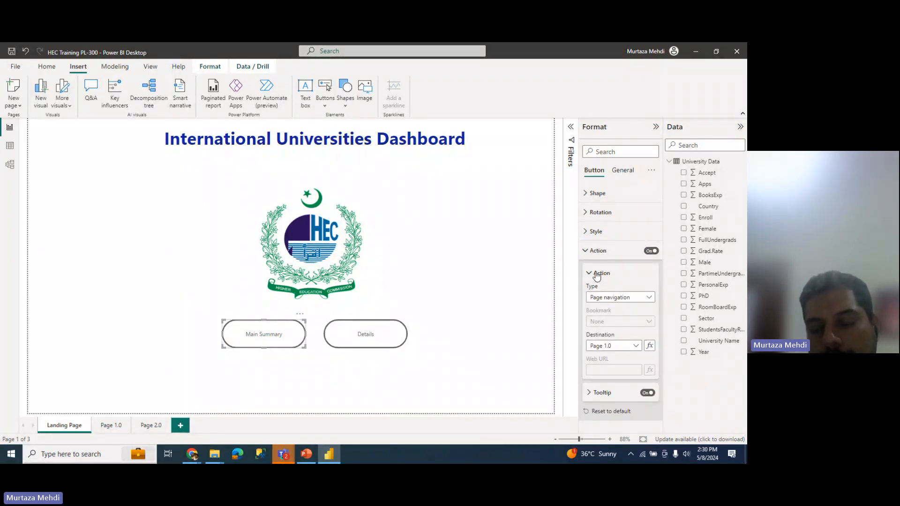
click(596, 275)
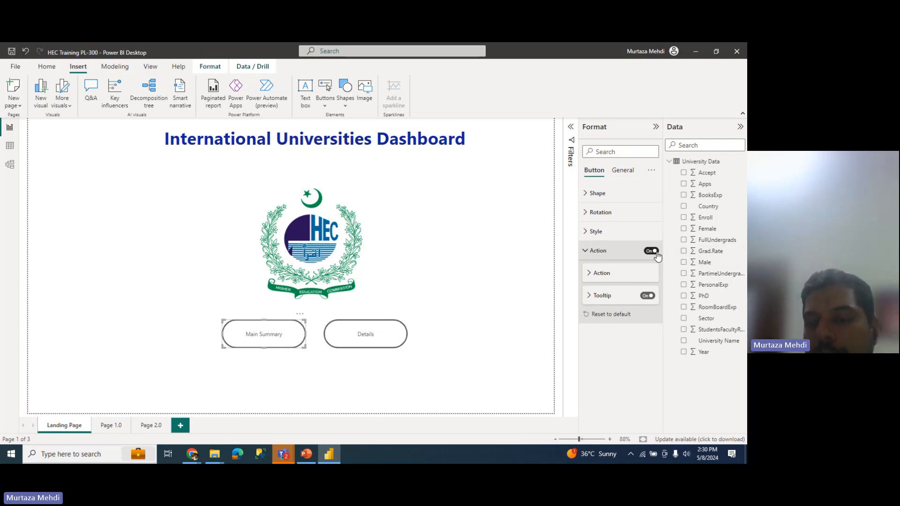
click(621, 277)
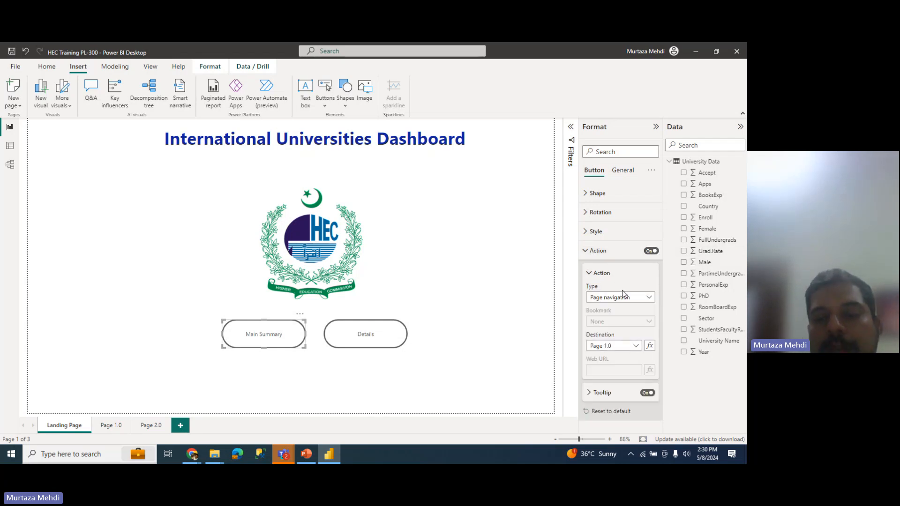
click(622, 295)
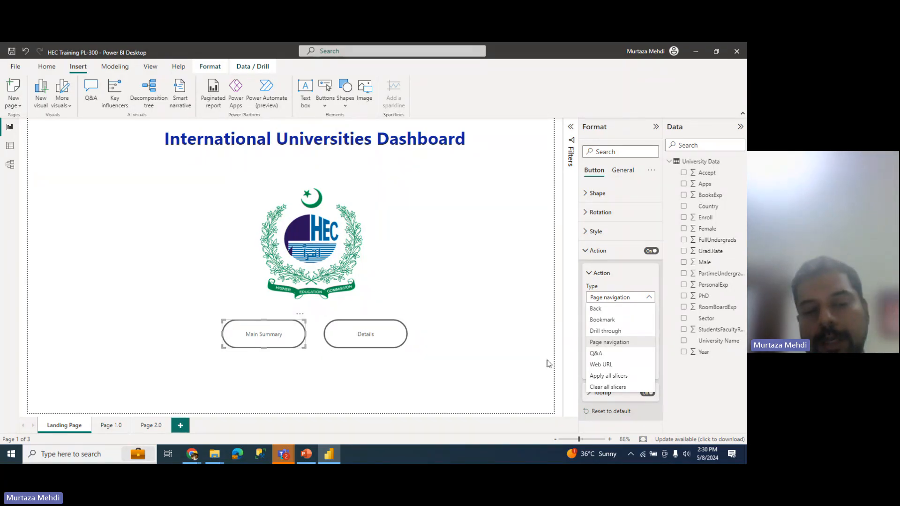
click(113, 427)
Step: Rename Page 1.0 to 'Main Summary' and the third page to 'Details', then reopen the Landing Page
click(113, 426)
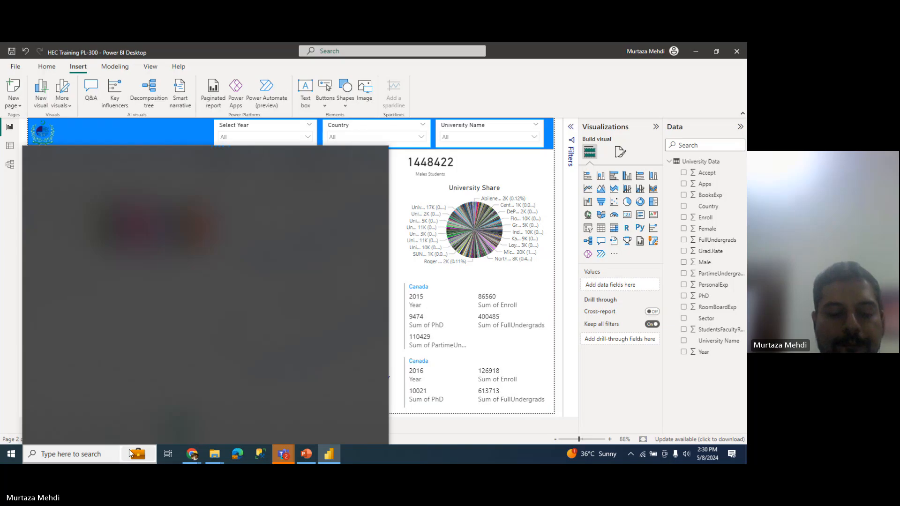
text(Summary)
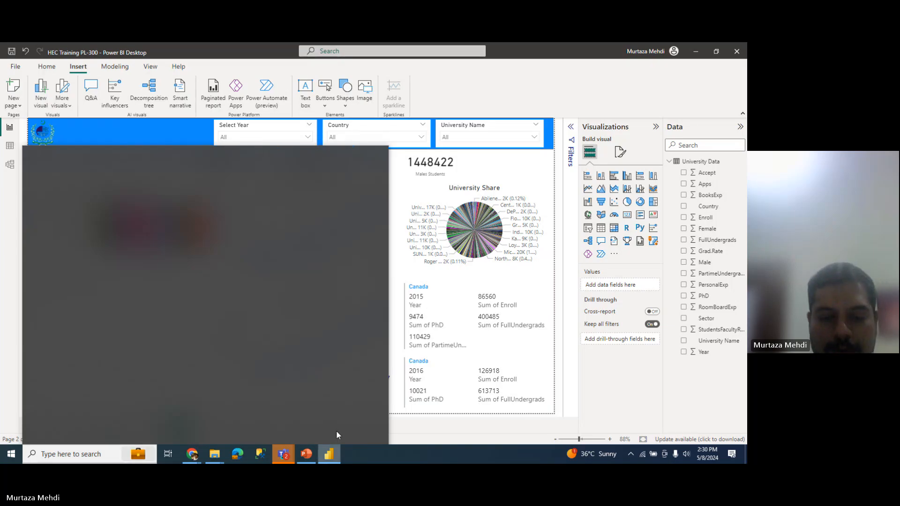
key(Return)
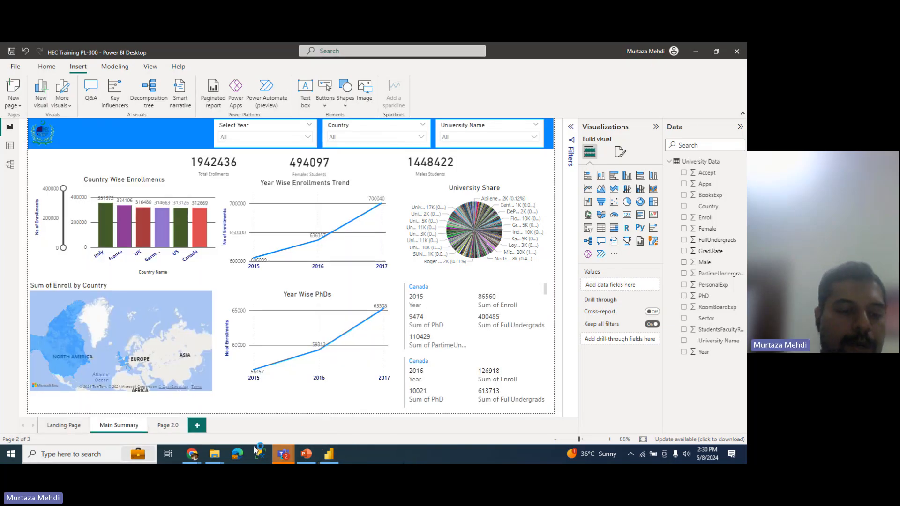
click(166, 425)
mouse_move(208, 460)
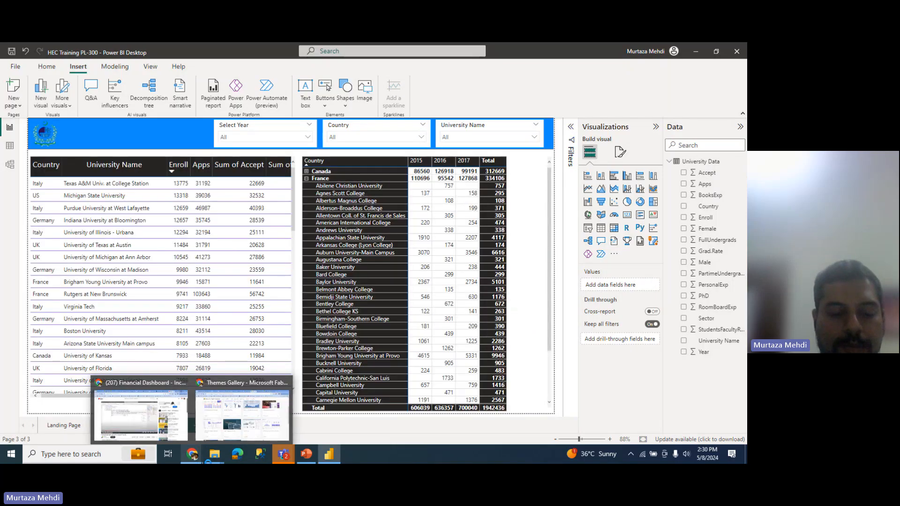
text(Details)
key(Return)
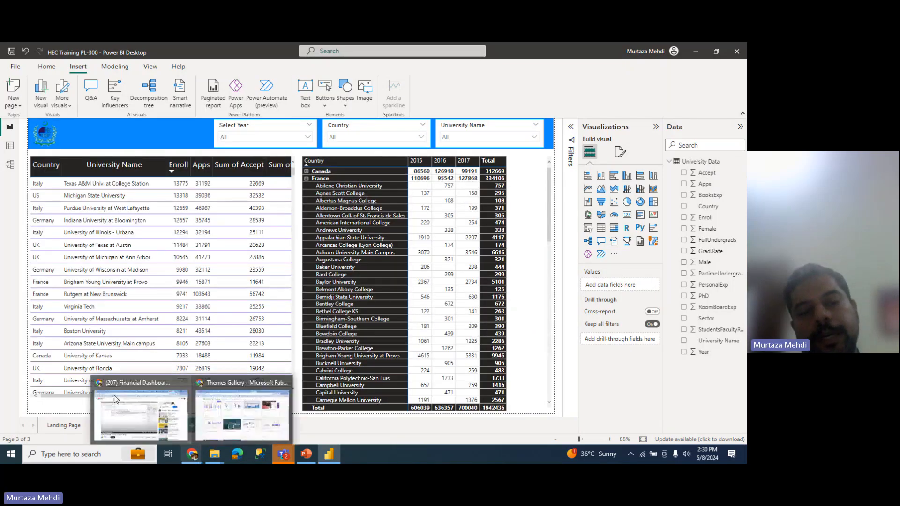
click(78, 425)
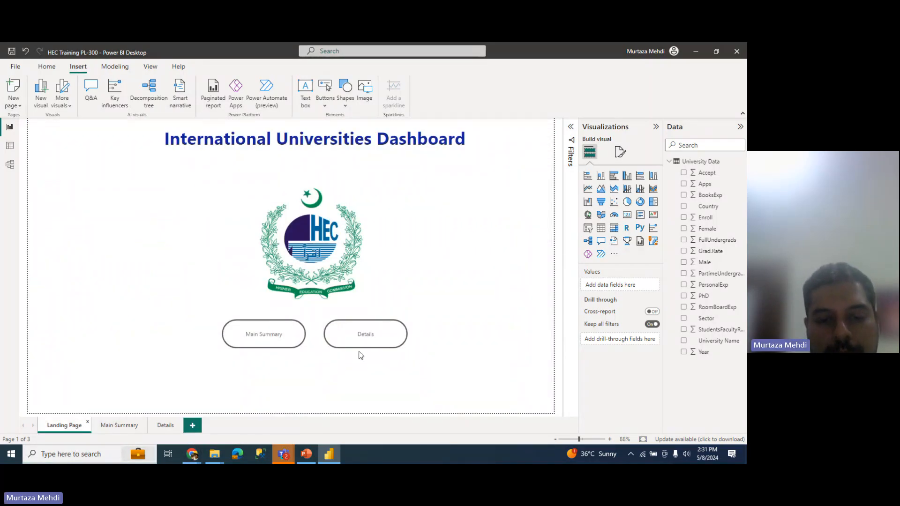
Step: Switch on the Details button's action as Page navigation with destination Details
click(363, 344)
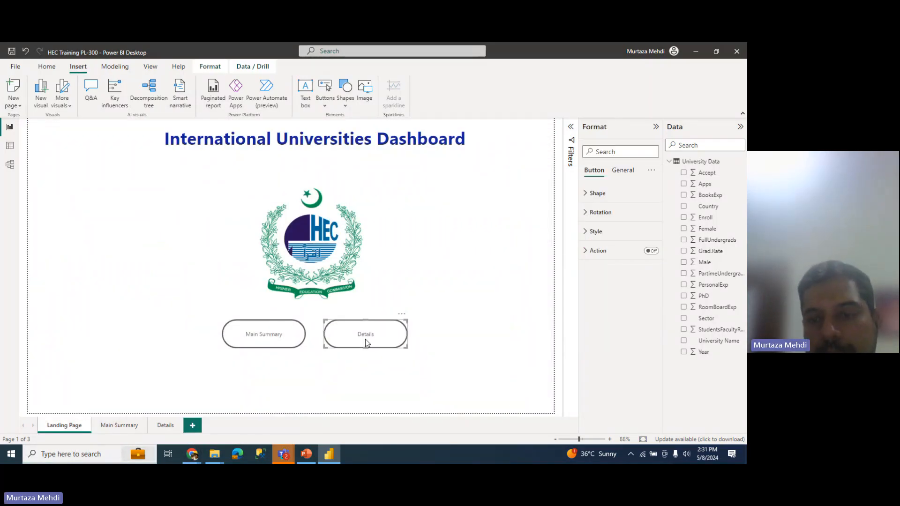
click(586, 259)
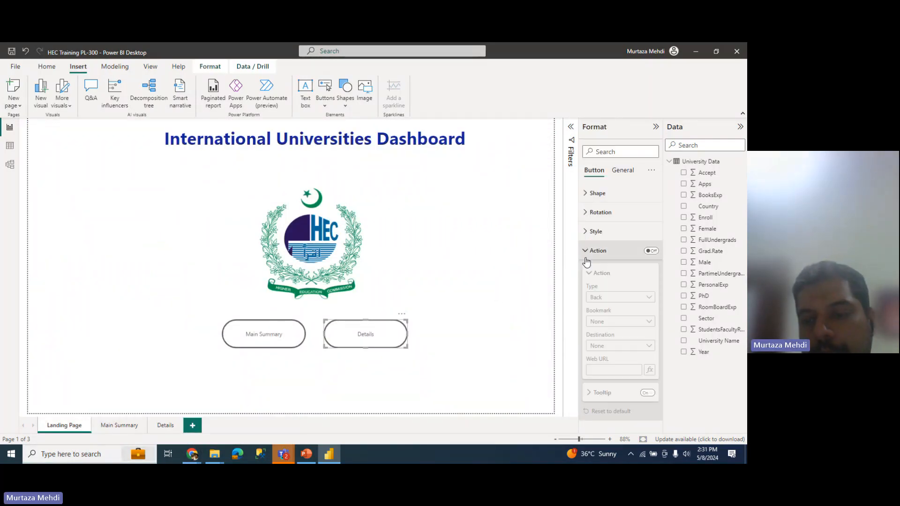
click(651, 252)
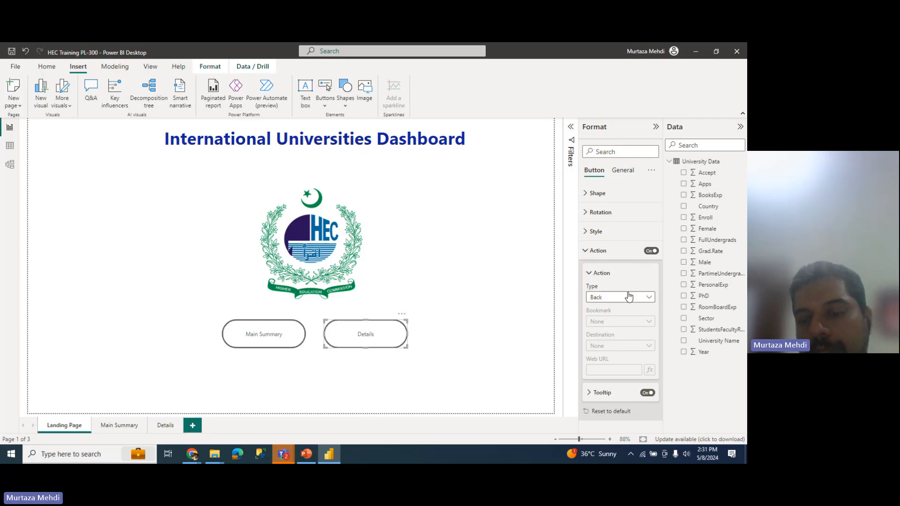
click(628, 297)
click(616, 341)
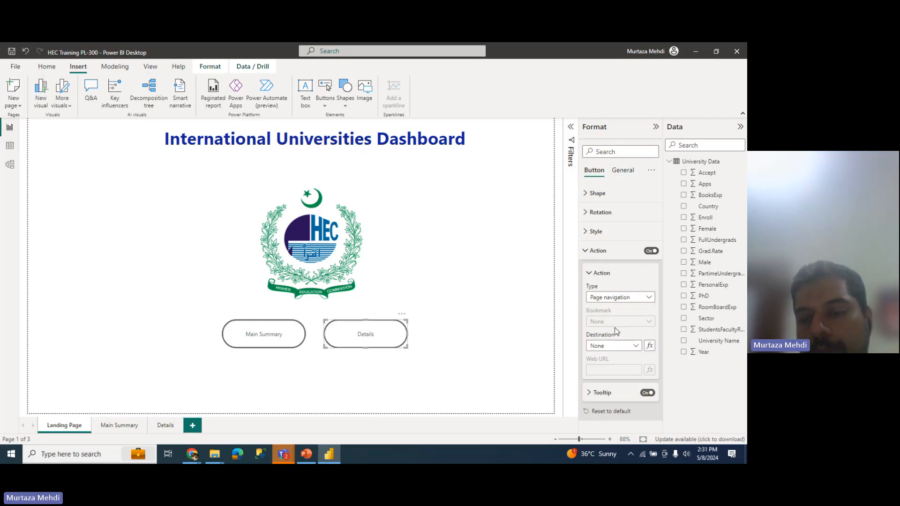
click(617, 346)
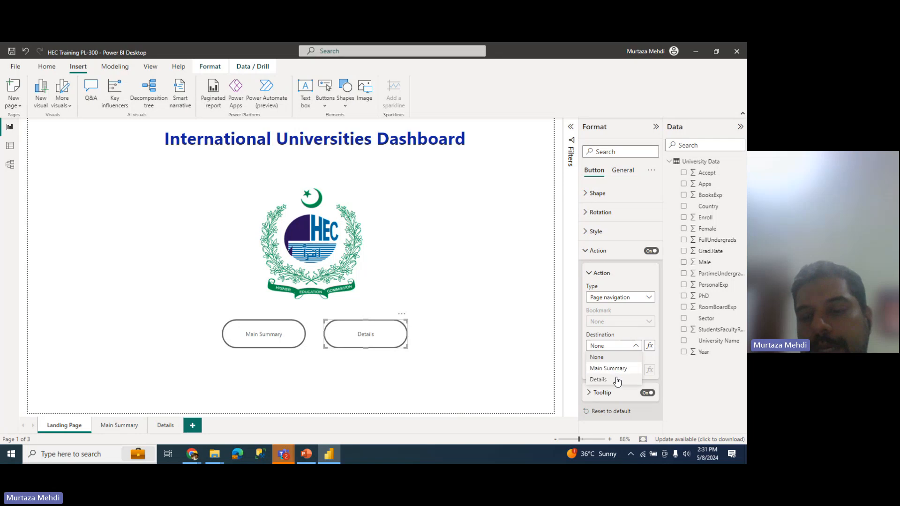
click(618, 379)
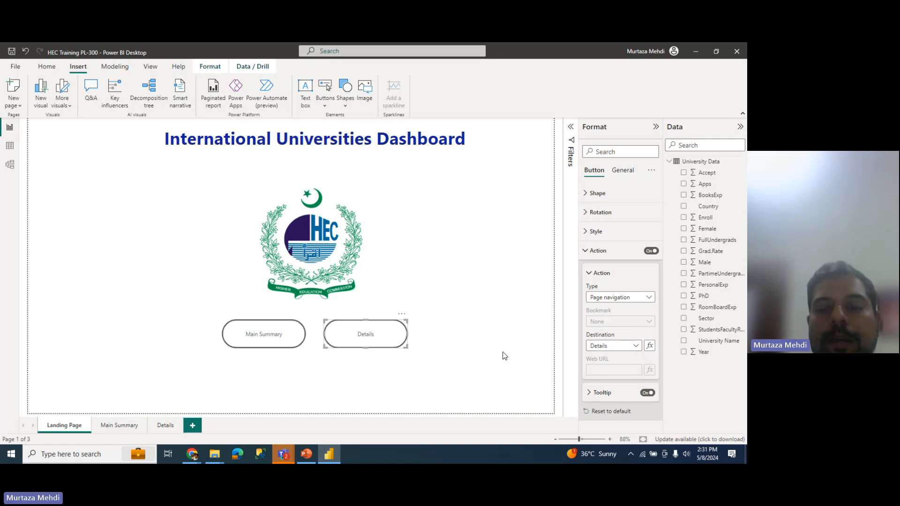
click(616, 280)
click(593, 255)
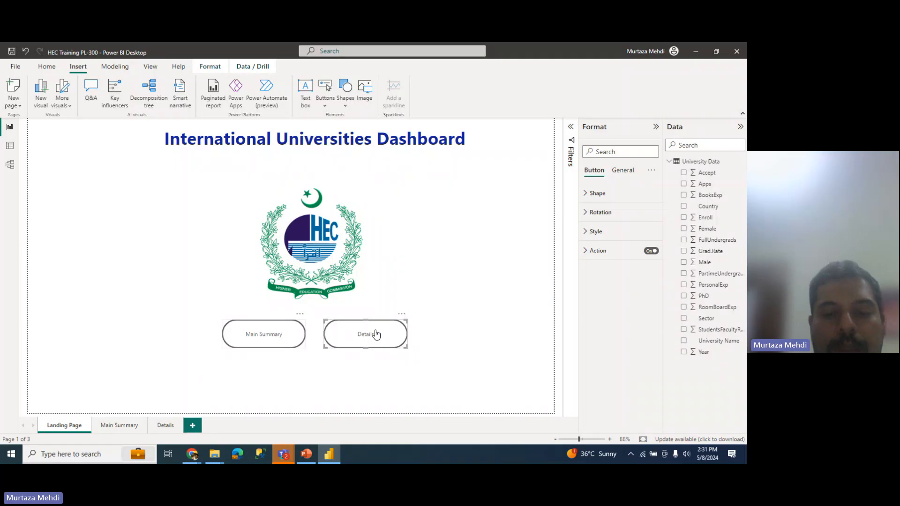
Step: Test the Main Summary and Details buttons' navigation, finishing on the Main Summary page
click(458, 353)
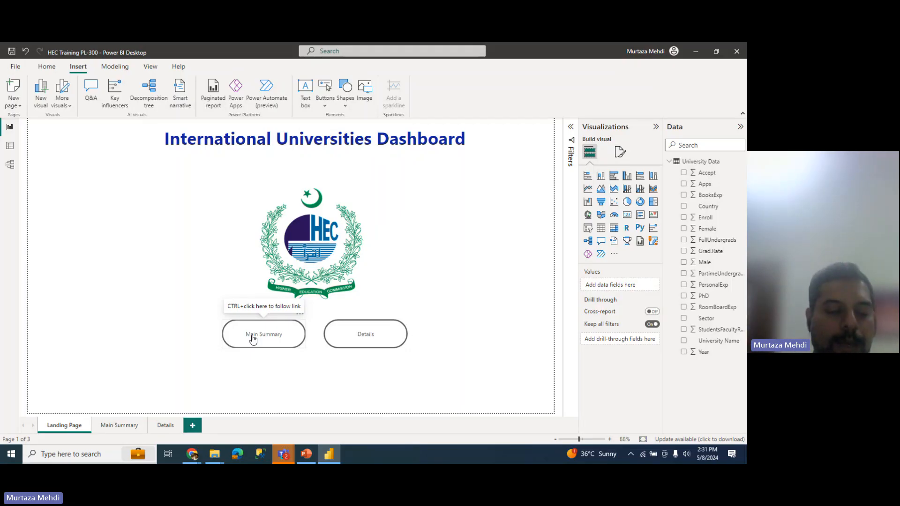
ctrl+click(278, 333)
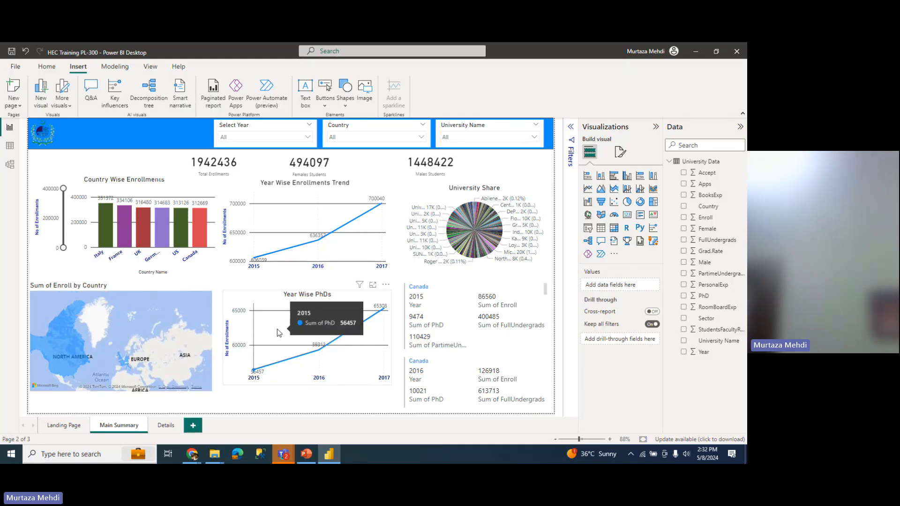
click(67, 428)
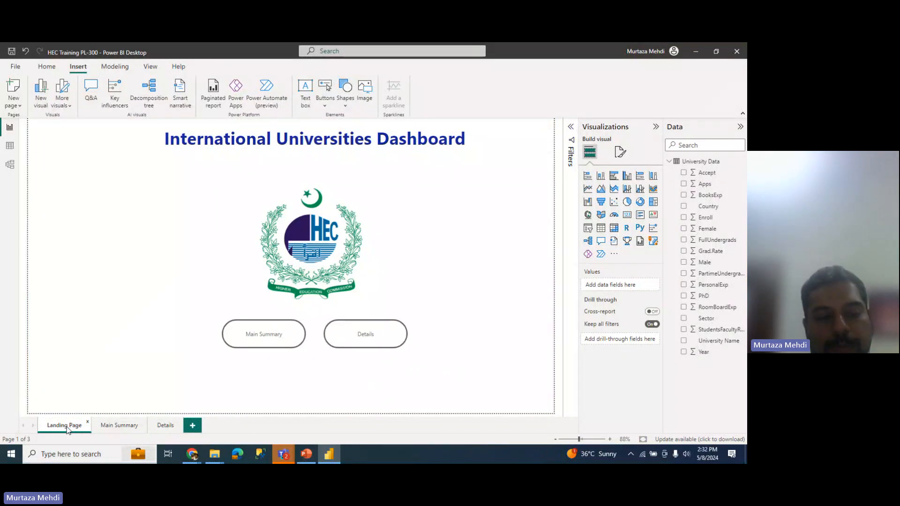
ctrl+click(377, 332)
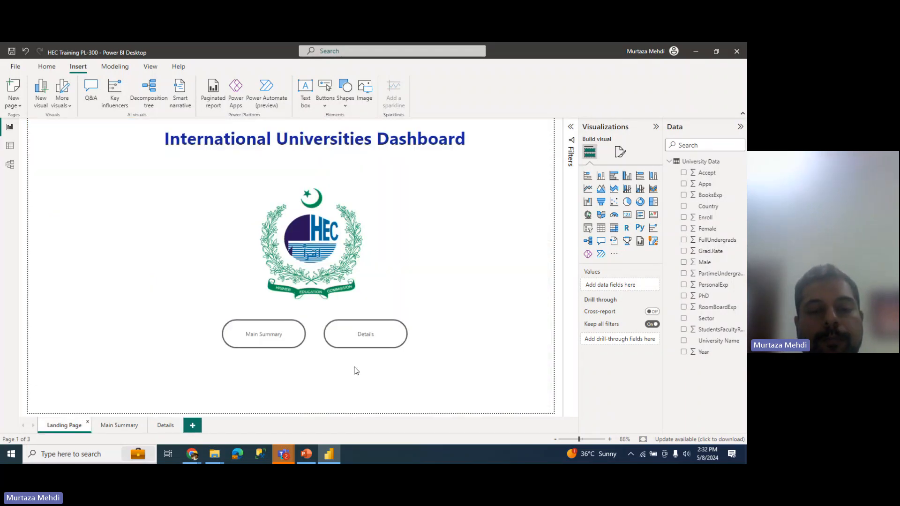
ctrl+click(382, 340)
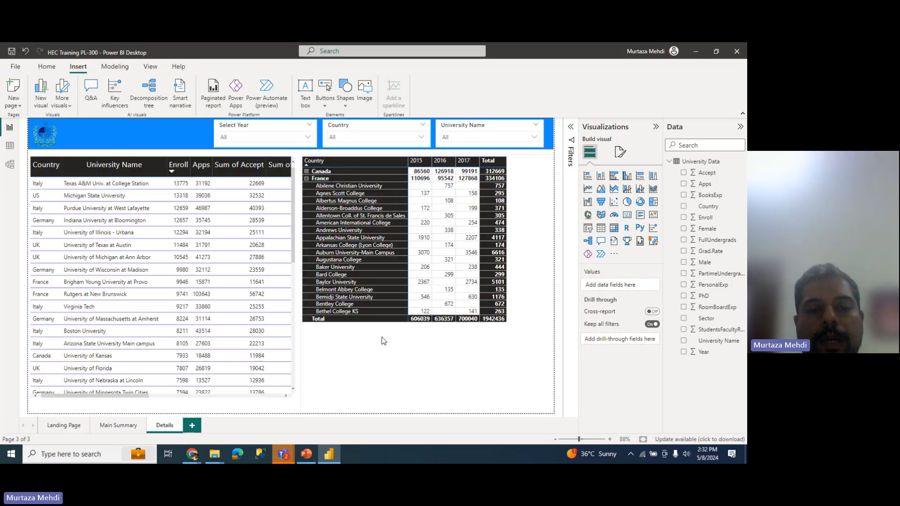
click(109, 426)
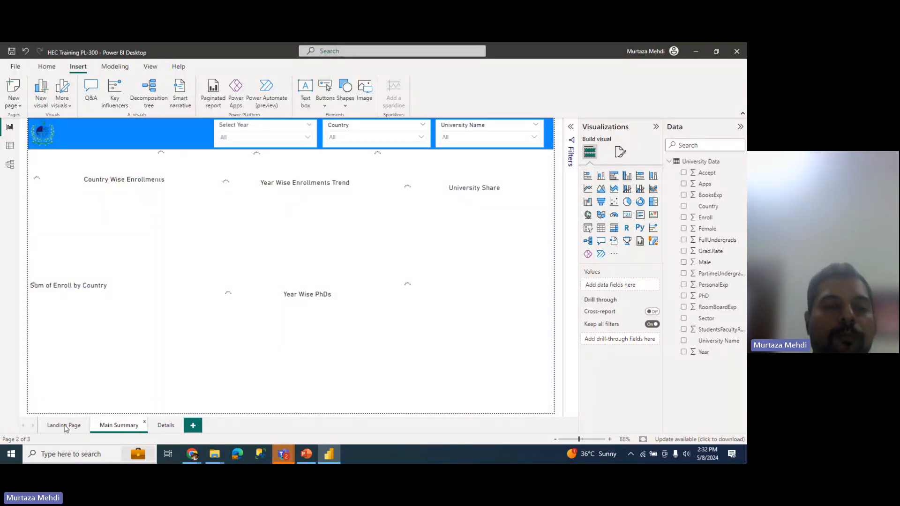
click(66, 426)
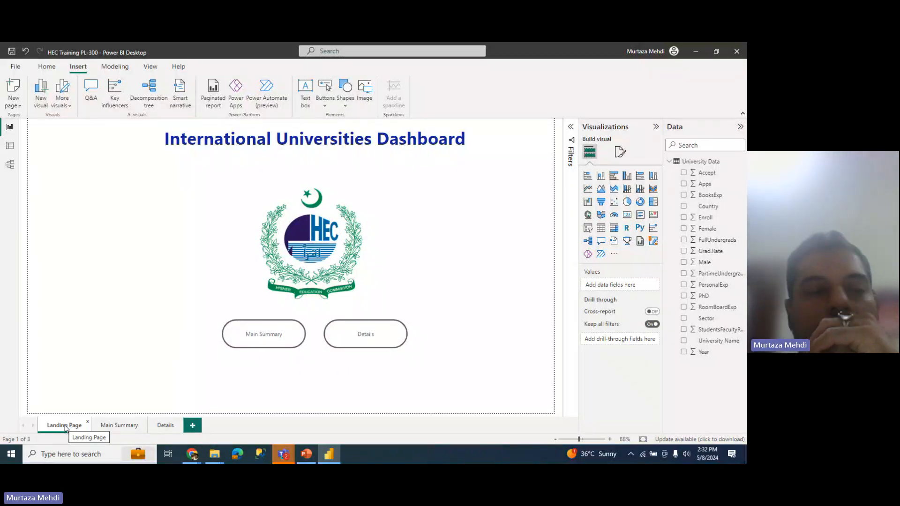
click(111, 426)
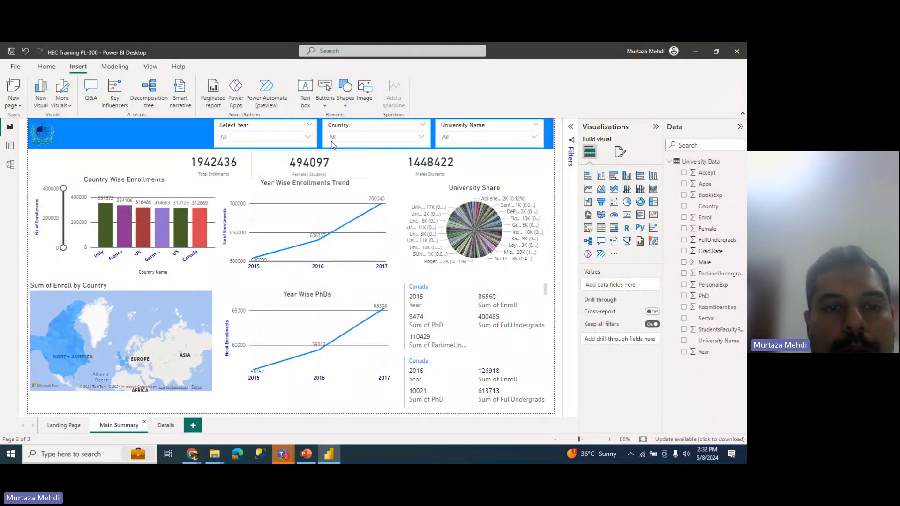
Step: Insert a blank button and resize it into a small square beside the header logo
click(328, 100)
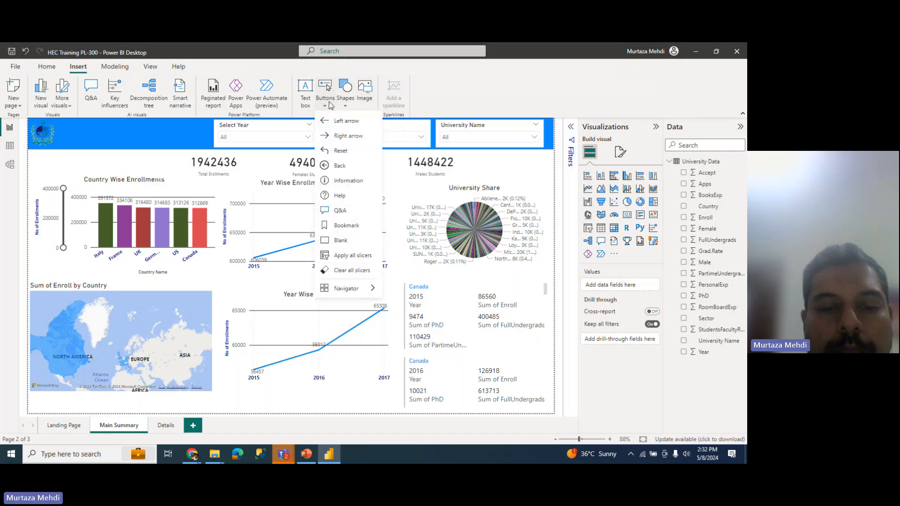
click(341, 240)
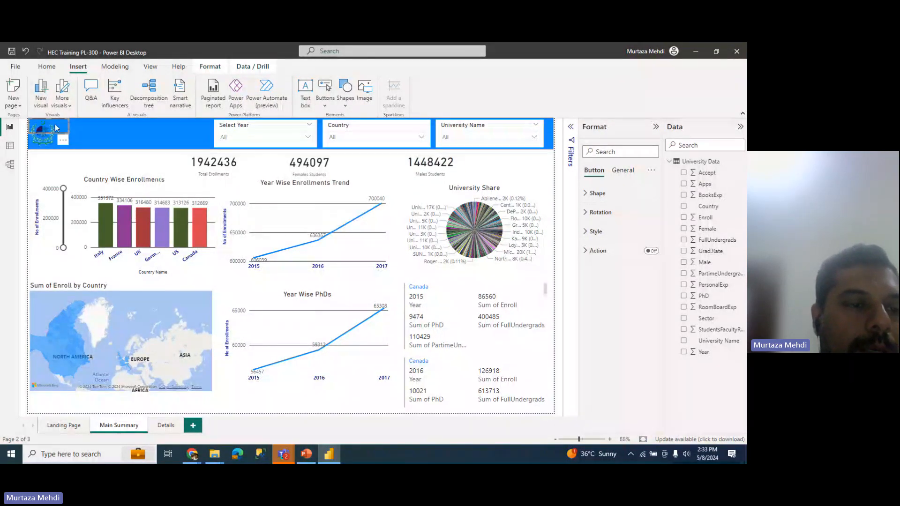
drag(57, 129, 93, 127)
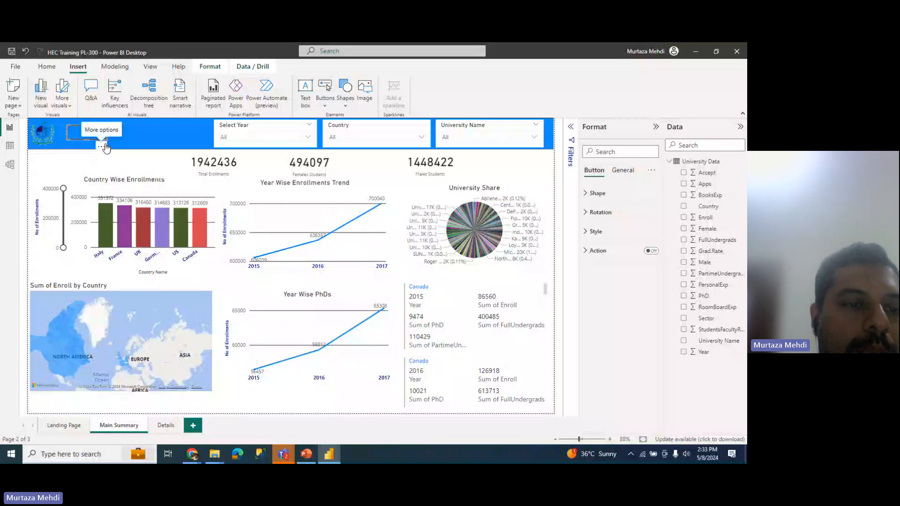
drag(104, 138, 80, 140)
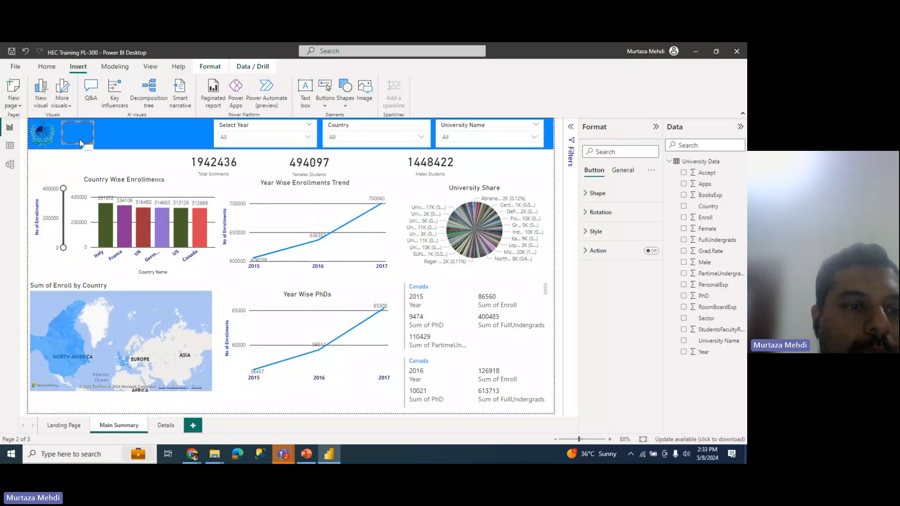
Step: Insert Home.png on Main Summary, move it into the blue banner beside the logo, and shrink it to an icon
click(364, 97)
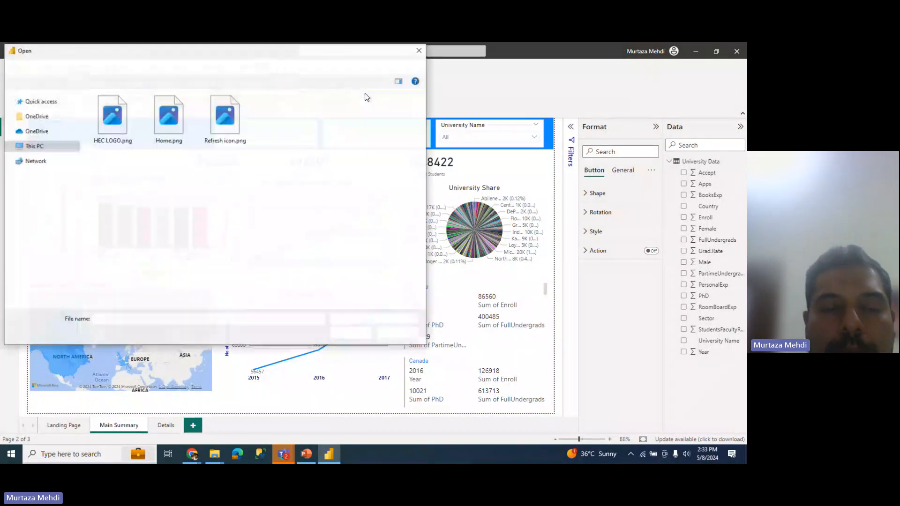
click(166, 124)
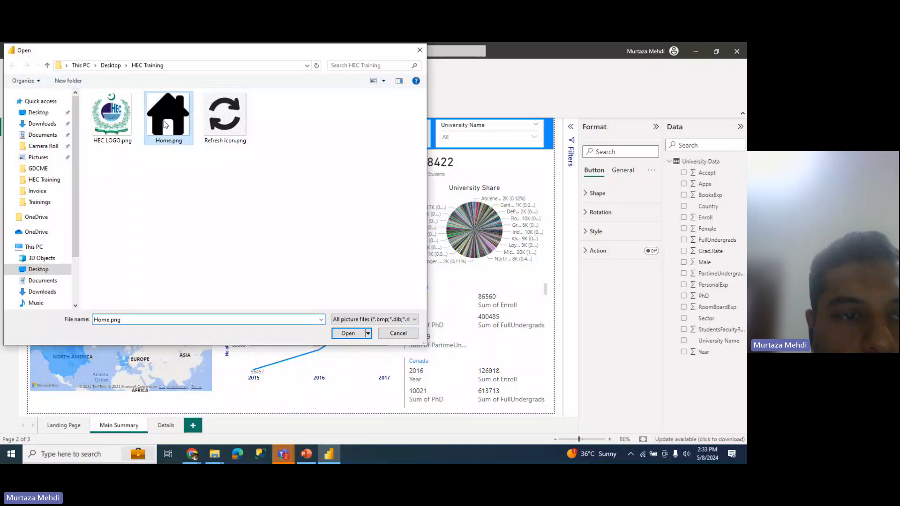
click(347, 333)
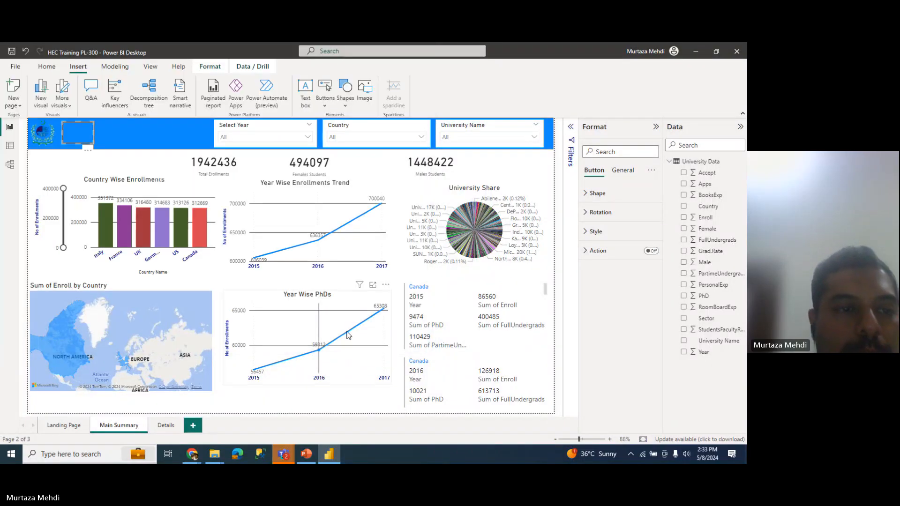
drag(150, 195, 139, 157)
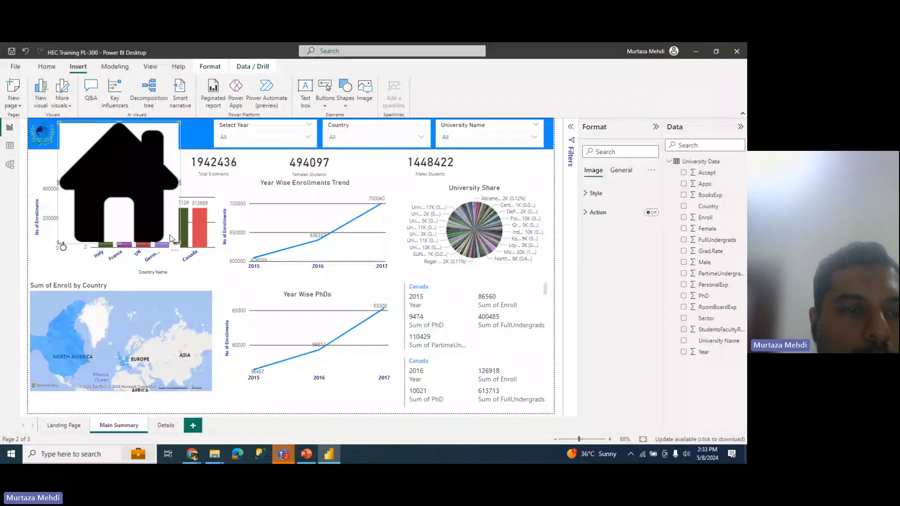
drag(178, 240, 84, 146)
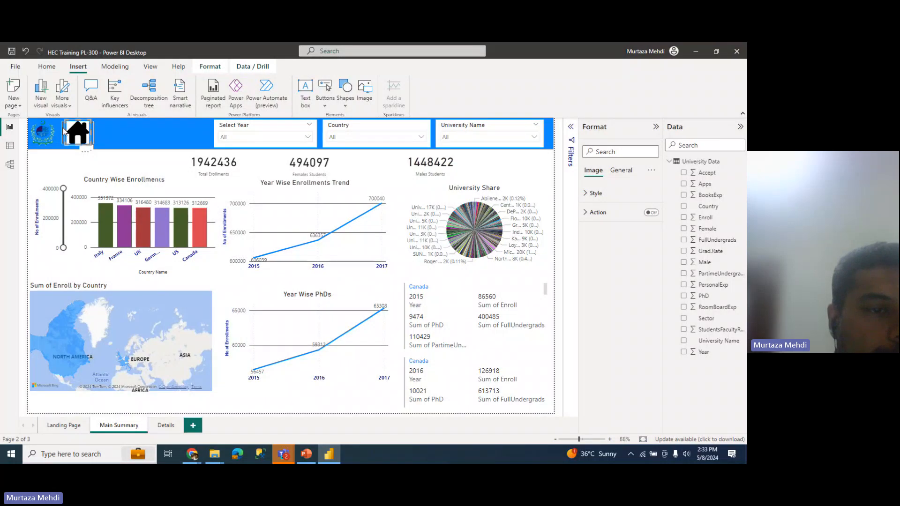
click(64, 133)
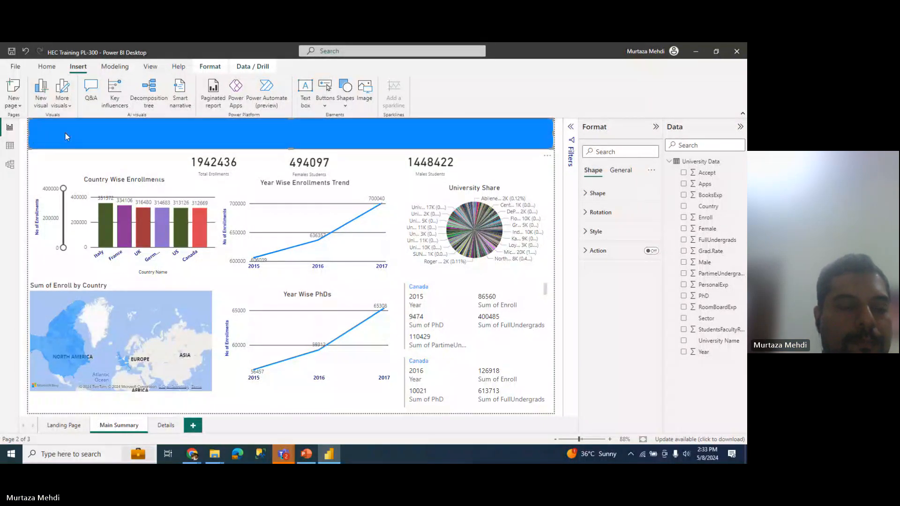
click(69, 160)
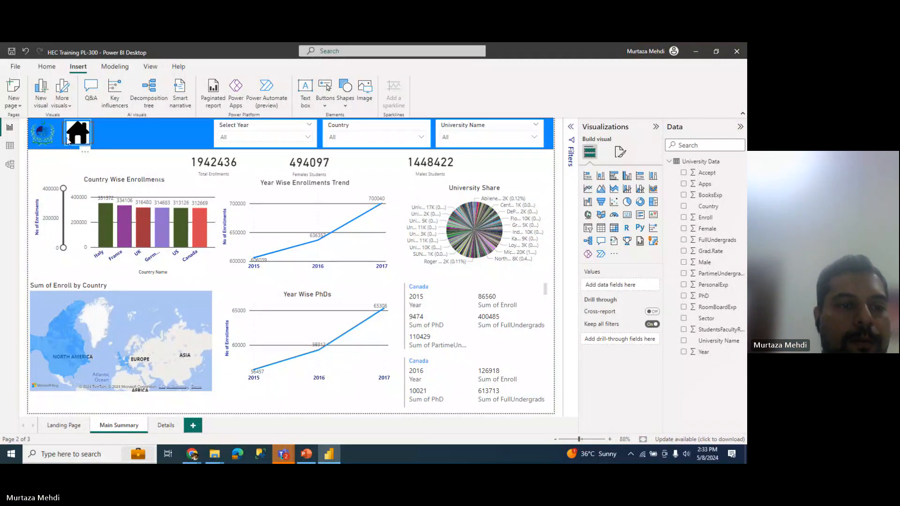
click(65, 139)
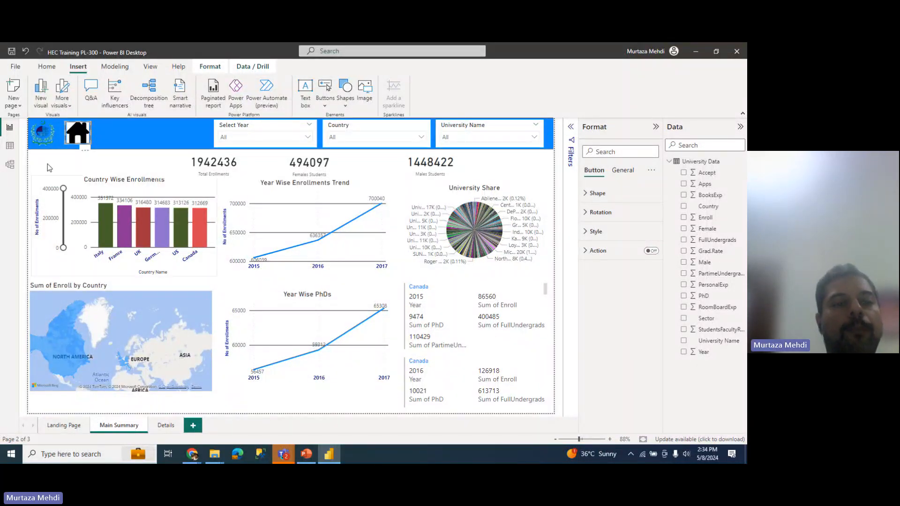
Step: Set the house icon's image scaling to Fit
click(77, 128)
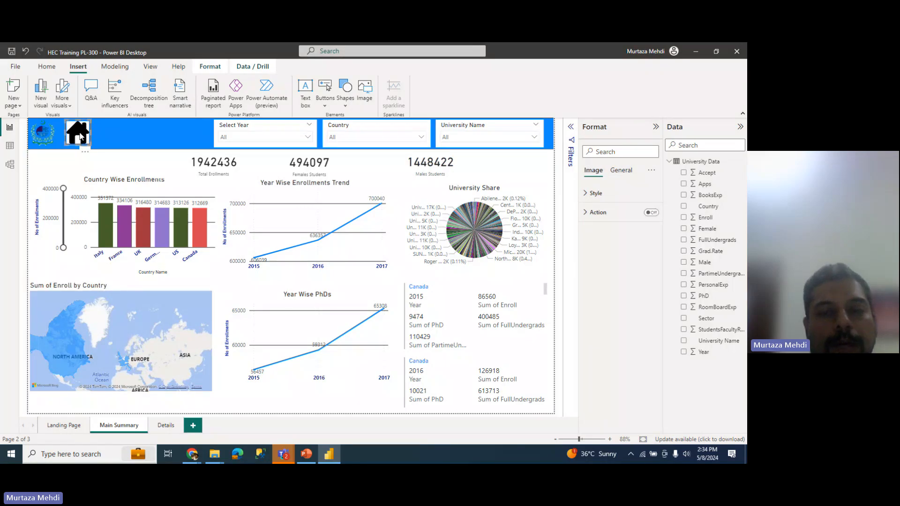
click(613, 200)
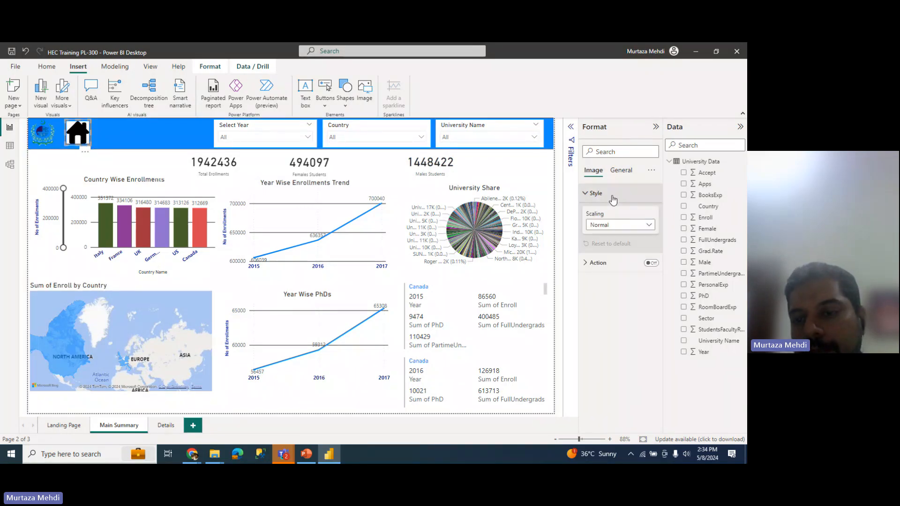
click(610, 226)
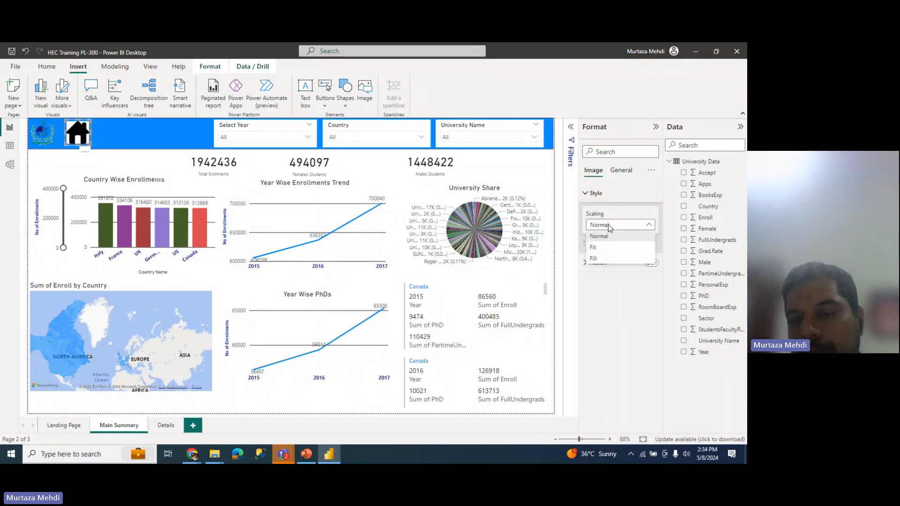
click(602, 251)
Step: Give the icon a Page navigation action to Landing Page, then test it
click(599, 263)
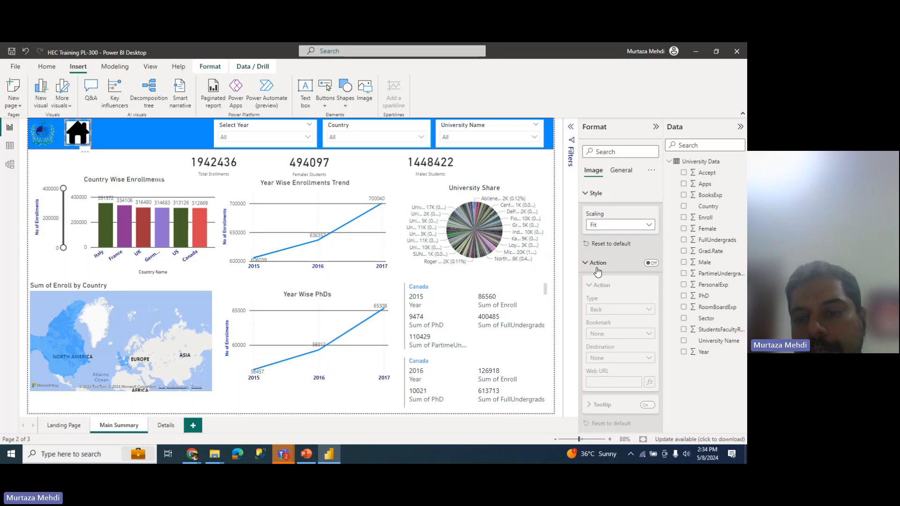
click(651, 263)
click(604, 312)
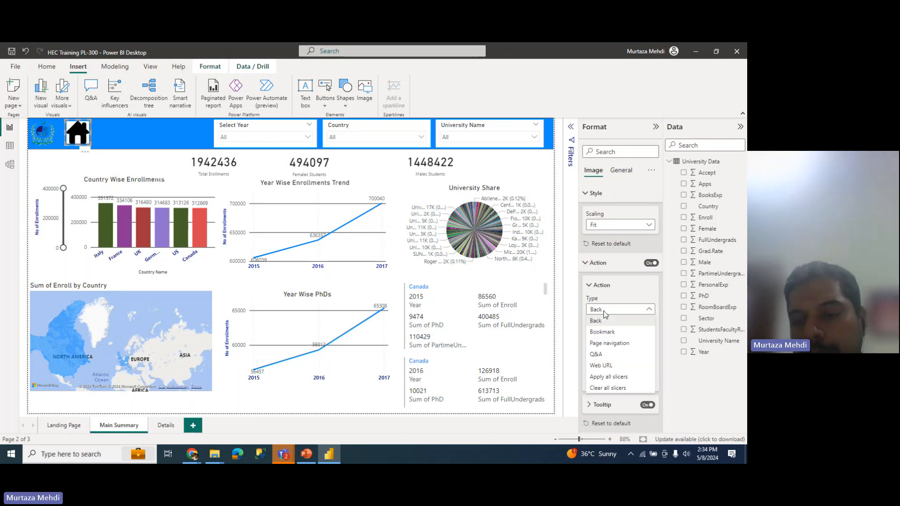
click(606, 344)
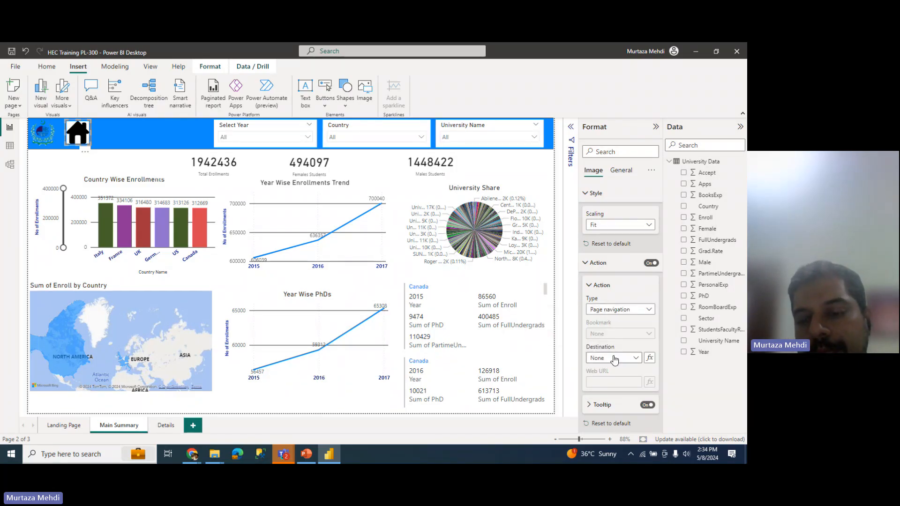
click(615, 359)
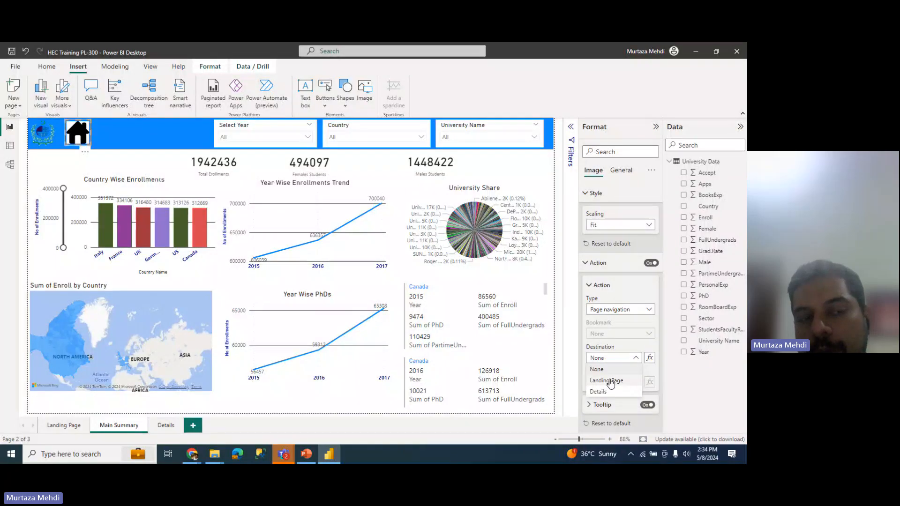
click(610, 381)
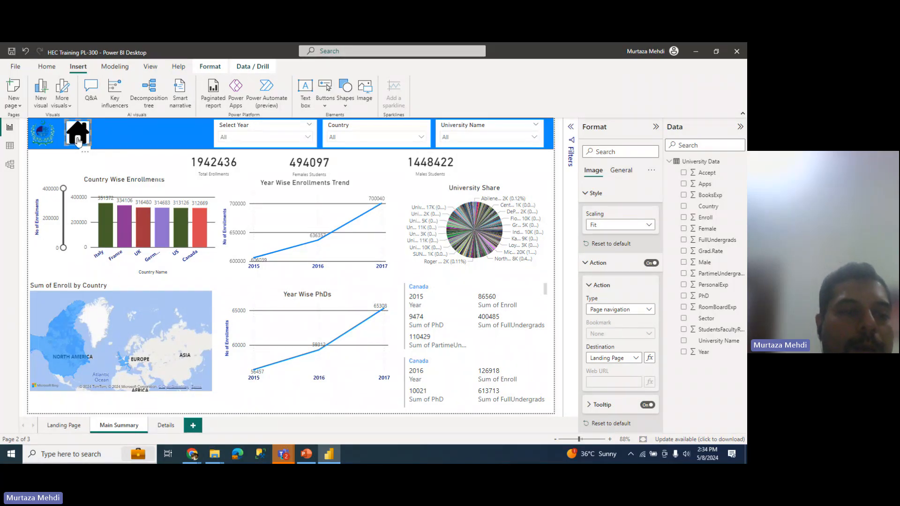
ctrl+click(78, 141)
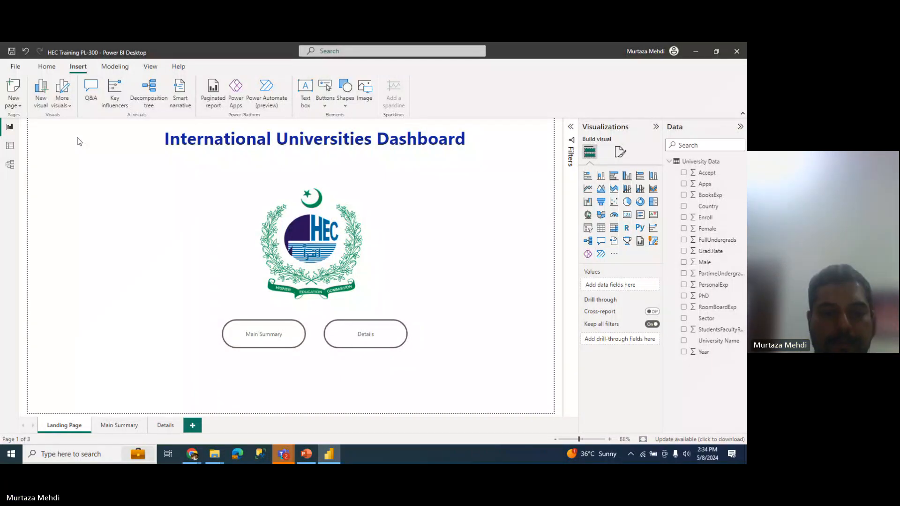
Step: Return to Main Summary and select its home icon
ctrl+click(256, 336)
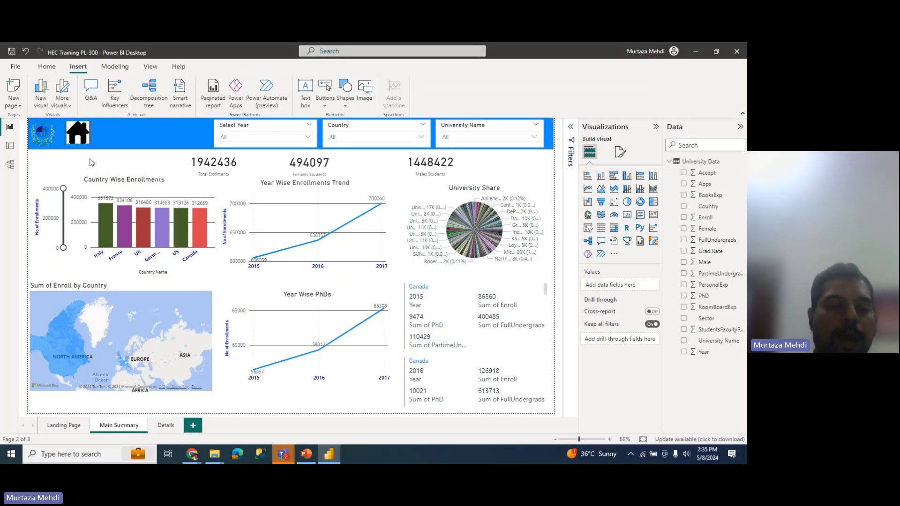
click(83, 136)
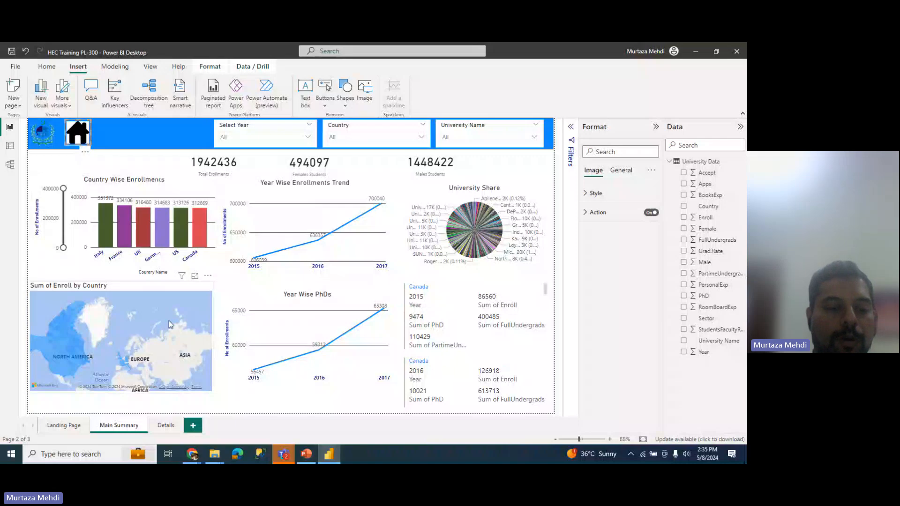
Step: Paste the home icon onto Details, confirm its Landing Page link, and follow it
click(165, 426)
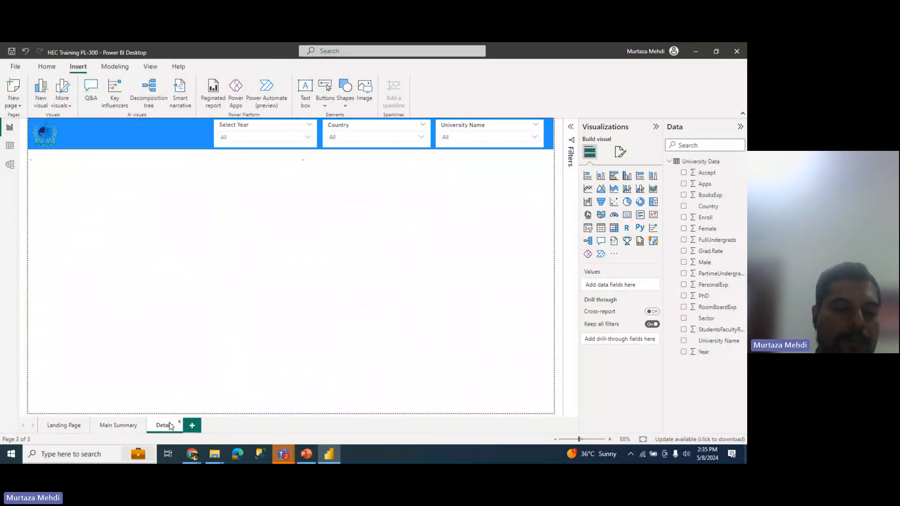
key(ctrl+v)
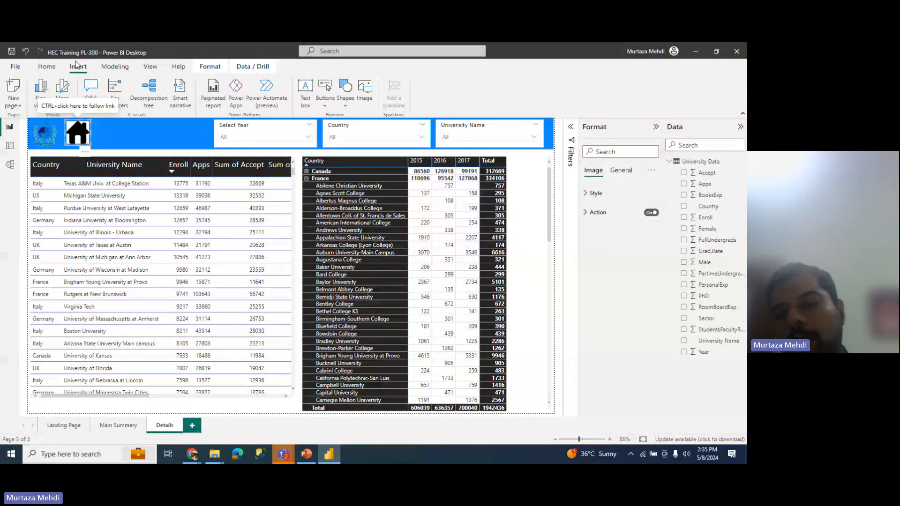
click(589, 213)
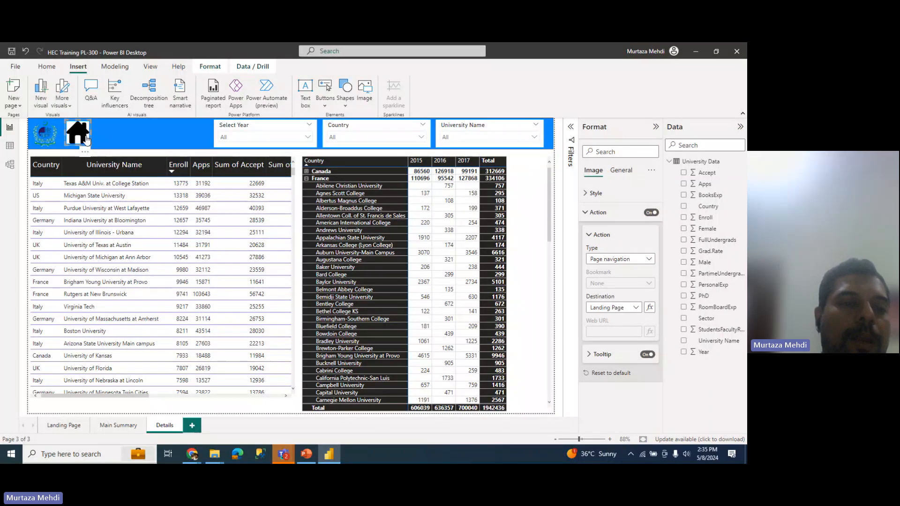
ctrl+click(88, 140)
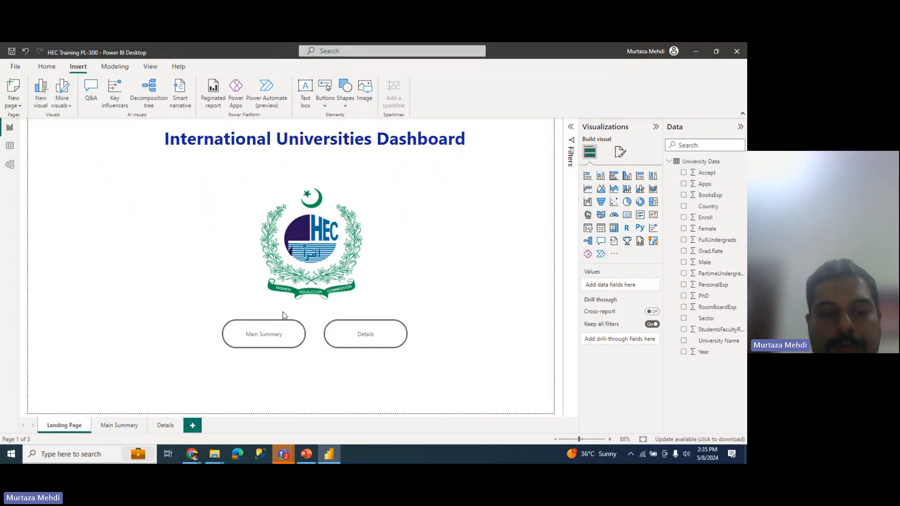
Step: Test the Main Summary and Details links, returning to Landing Page through each home icon
ctrl+click(271, 339)
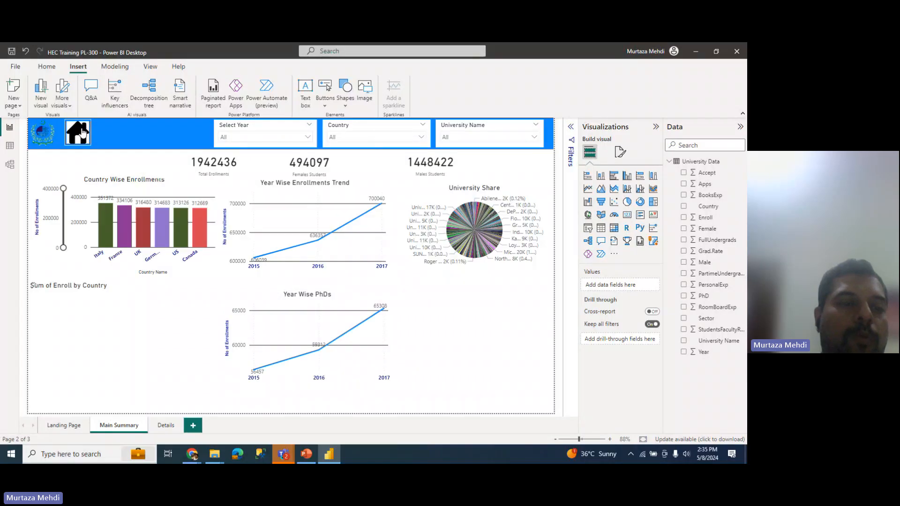
ctrl+click(82, 132)
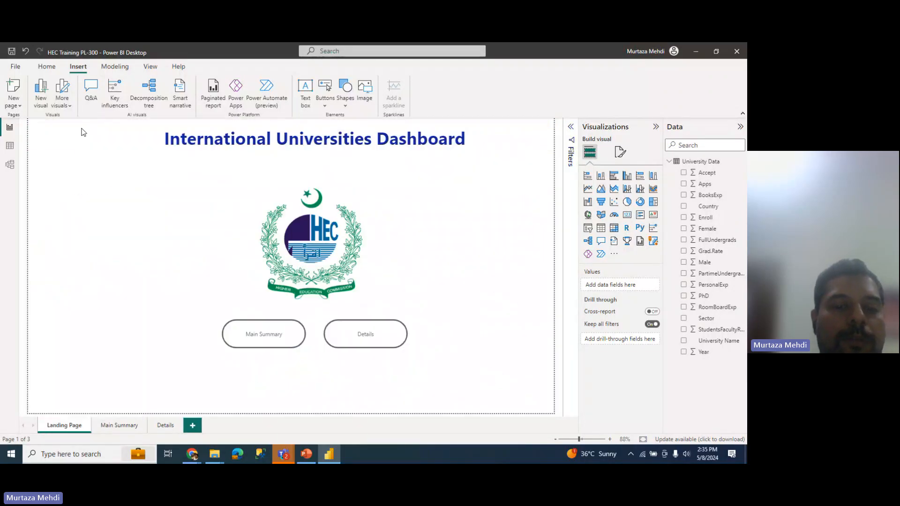
ctrl+click(356, 340)
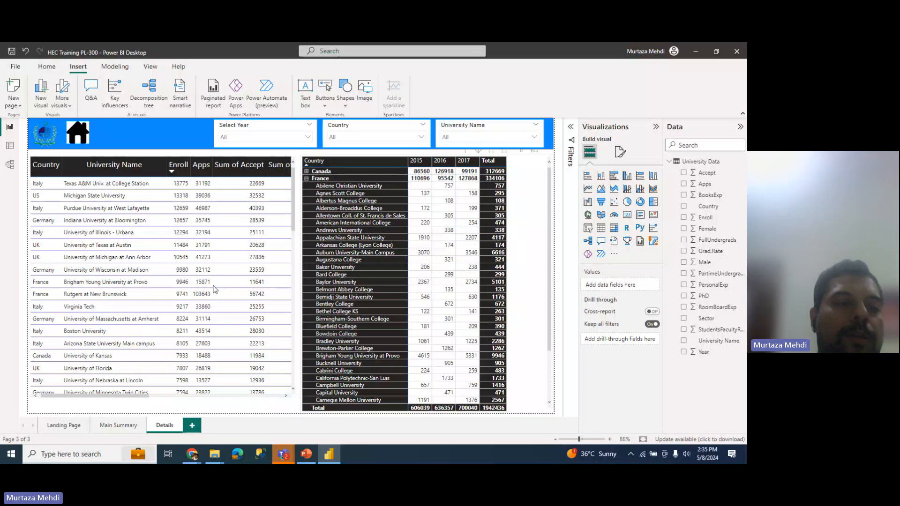
ctrl+click(79, 133)
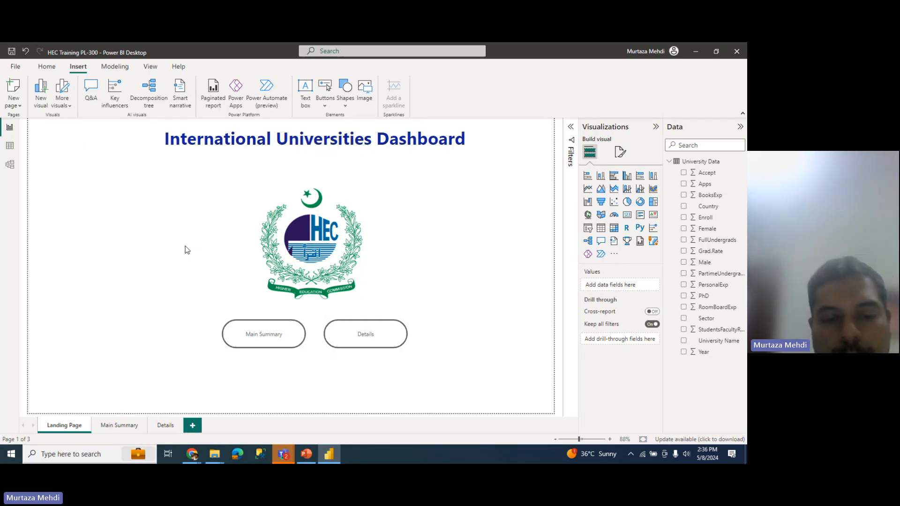
Step: Follow the Main Summary button and show the Buttons dropdown
click(253, 334)
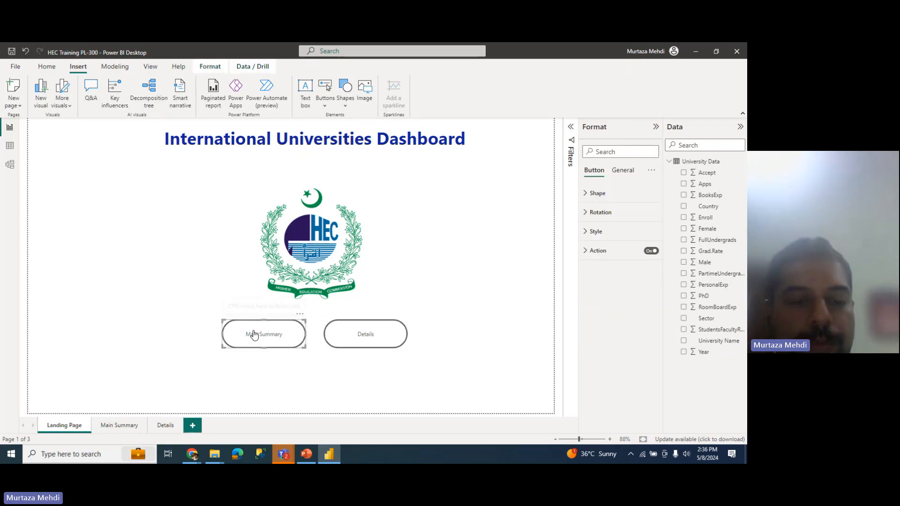
ctrl+click(253, 334)
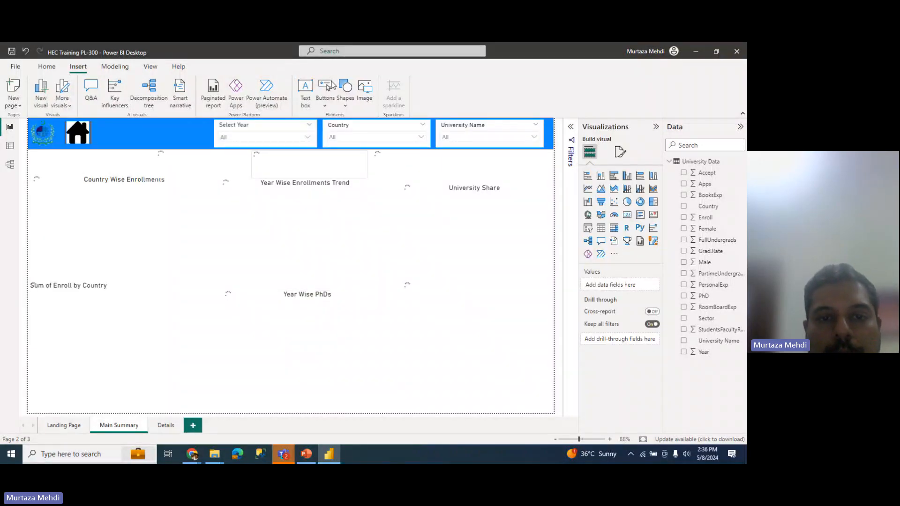
click(324, 106)
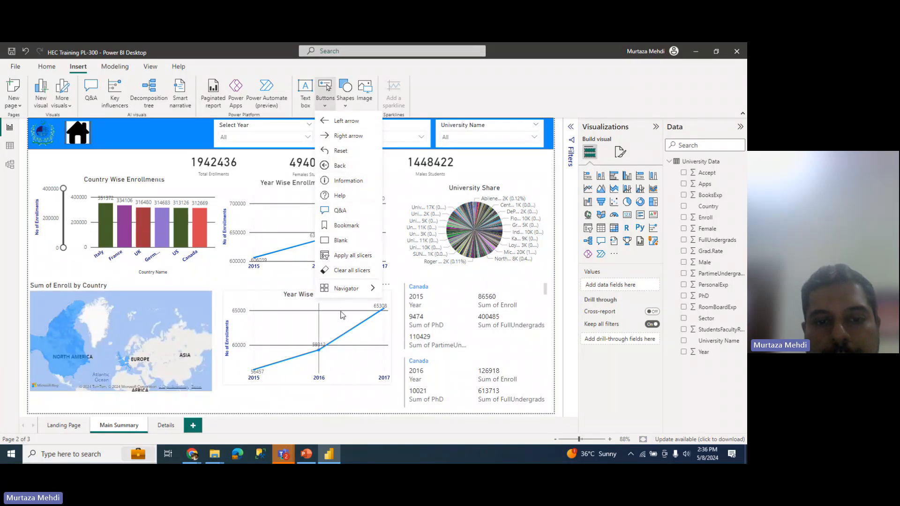
Step: Dismiss the button list and switch from the Modeling ribbon to the Insert ribbon
click(76, 165)
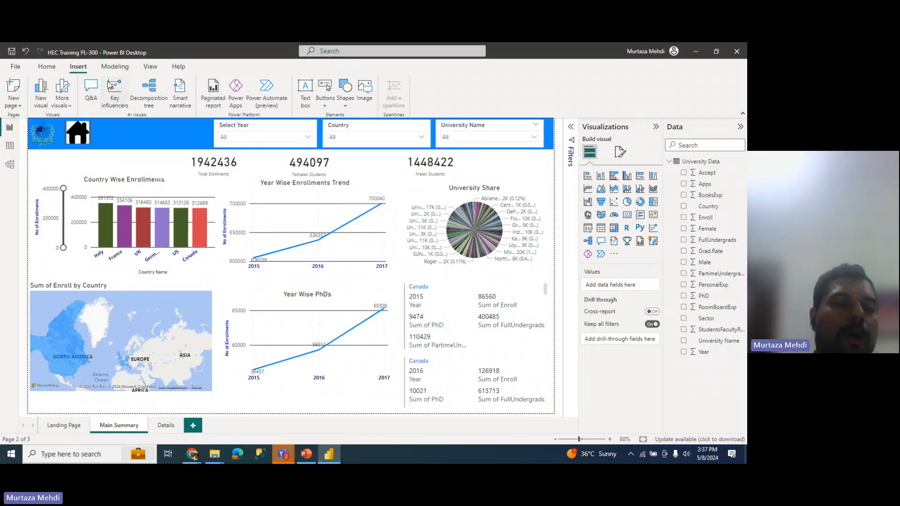
click(114, 68)
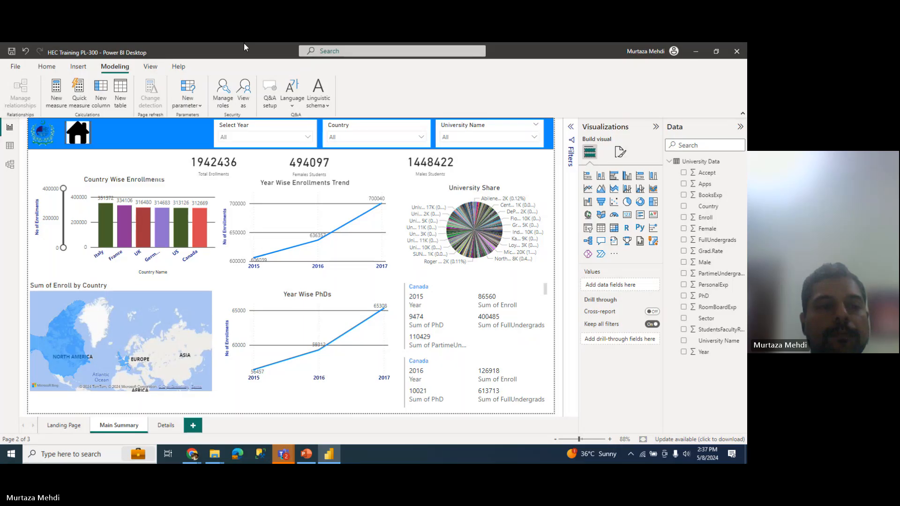
click(75, 68)
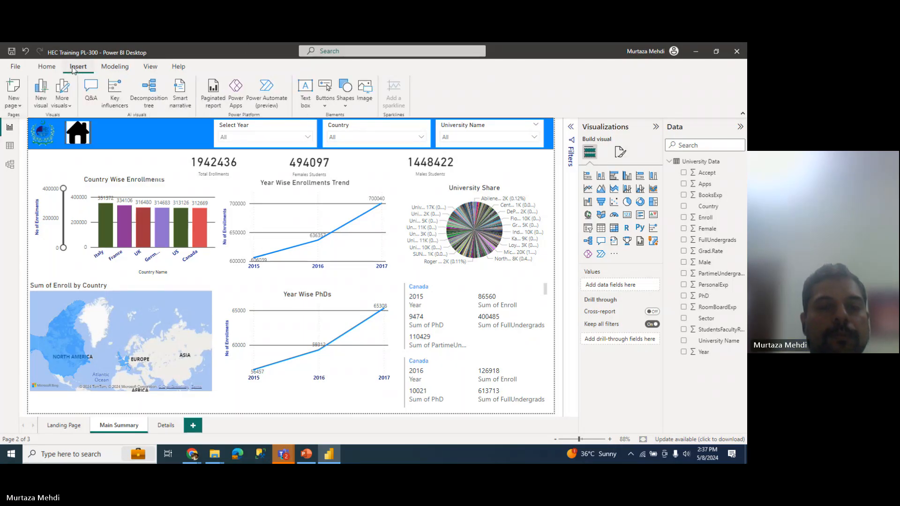
Step: Show the Bookmarks pane from View and collapse the Visualizations pane
click(159, 68)
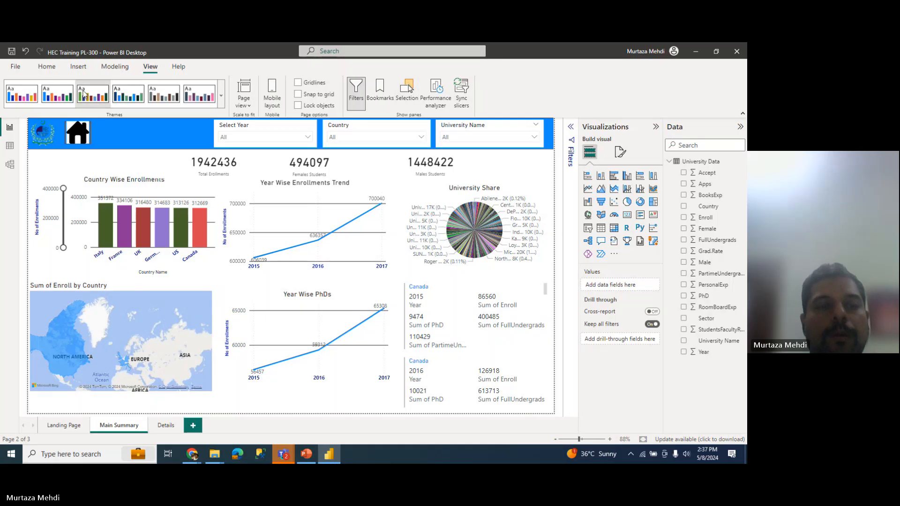
click(369, 102)
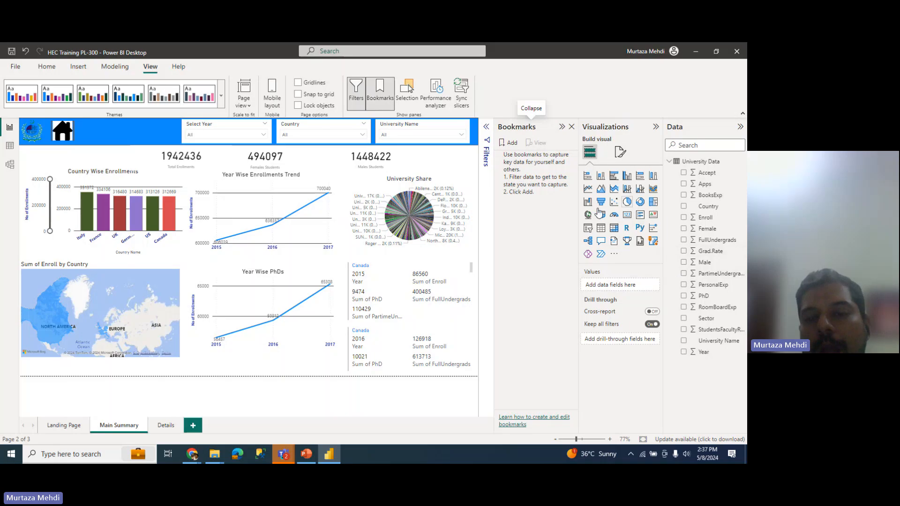
click(654, 130)
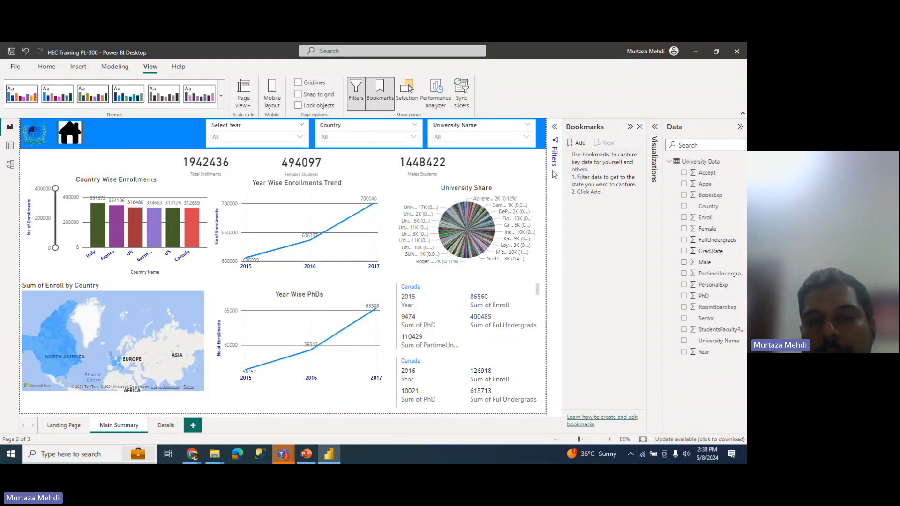
Step: Add a bookmark of the current page and rename it 'Main Summary'
click(578, 144)
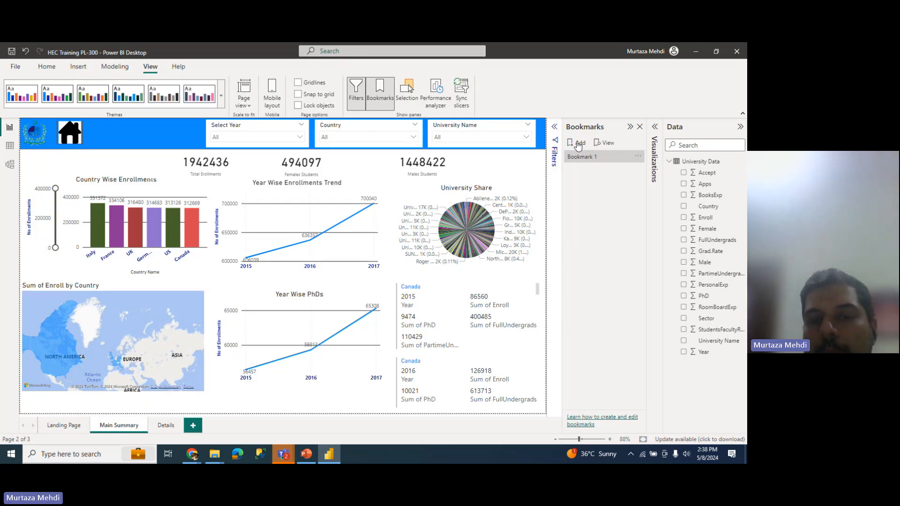
double_click(608, 159)
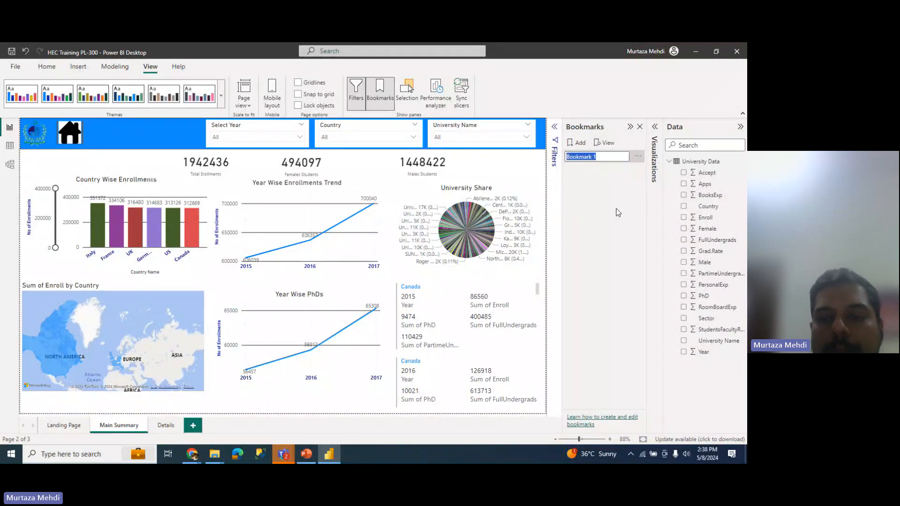
text(Main)
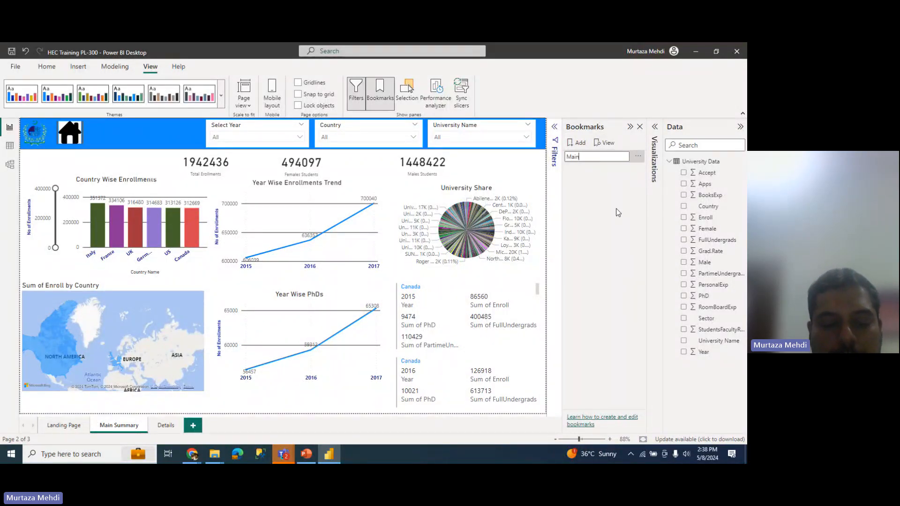
text( Page)
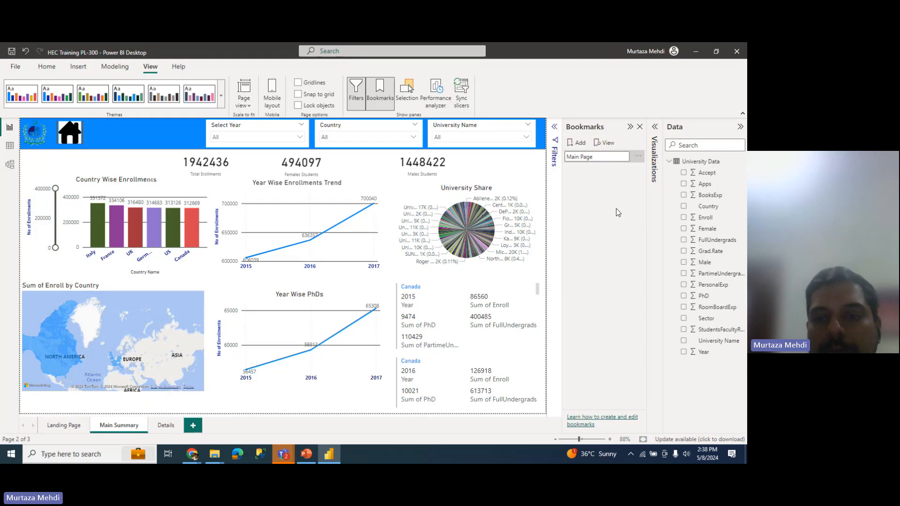
key(BackSpace)
key(BackSpace)
key(BackSpace)
key(BackSpace)
text(Summary)
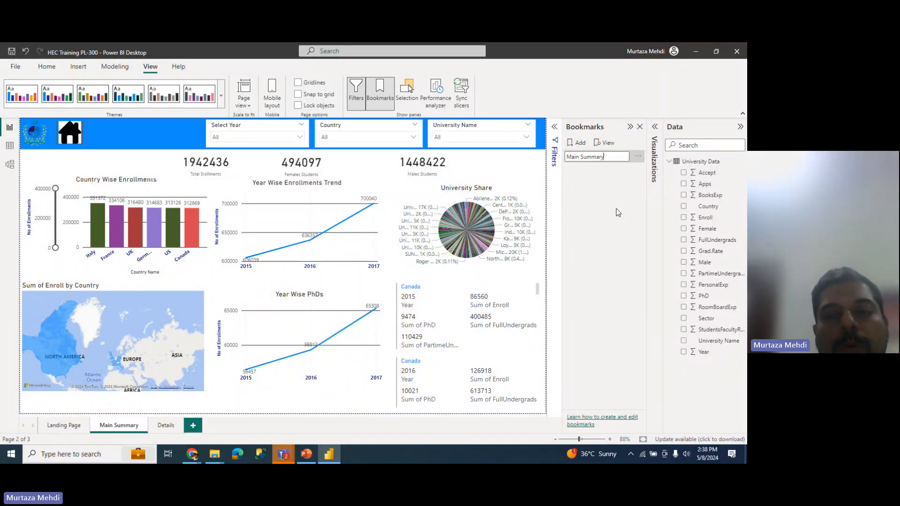
key(Return)
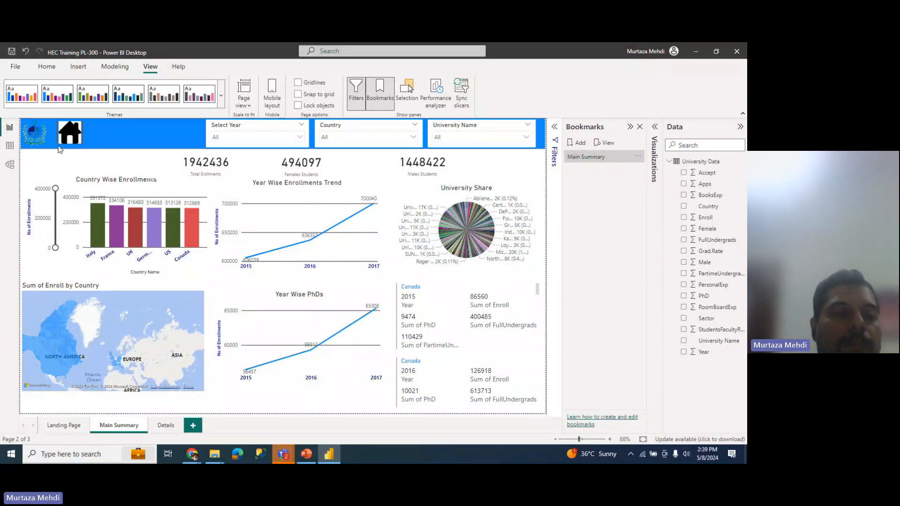
Step: Insert a Blank button and place it in the header right of the home icon
click(78, 66)
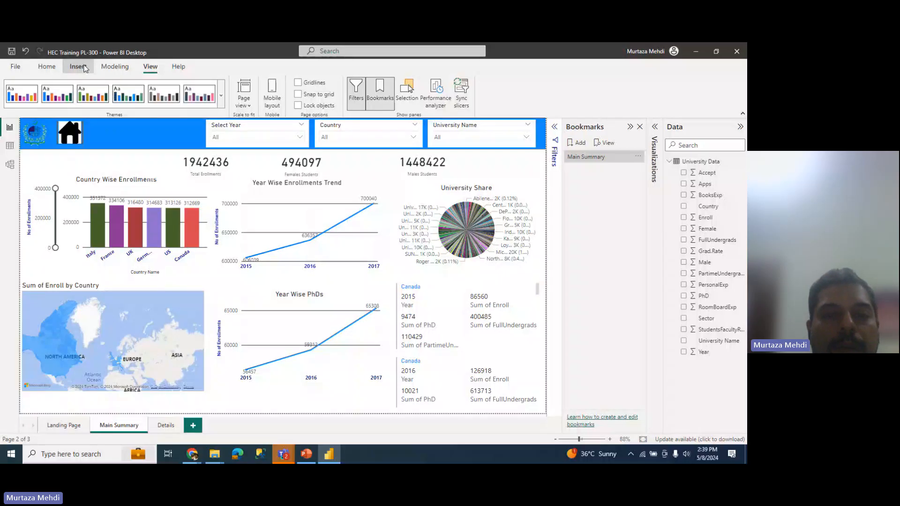
click(335, 103)
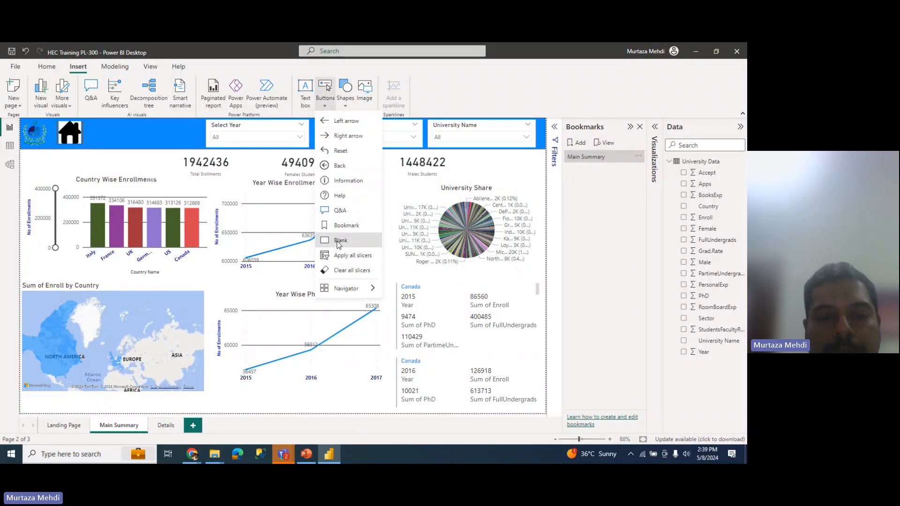
click(339, 241)
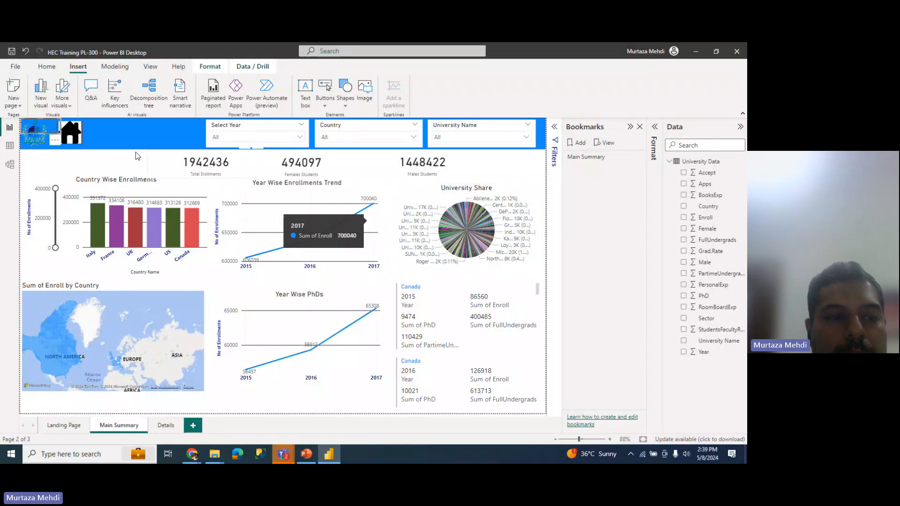
drag(51, 133, 116, 139)
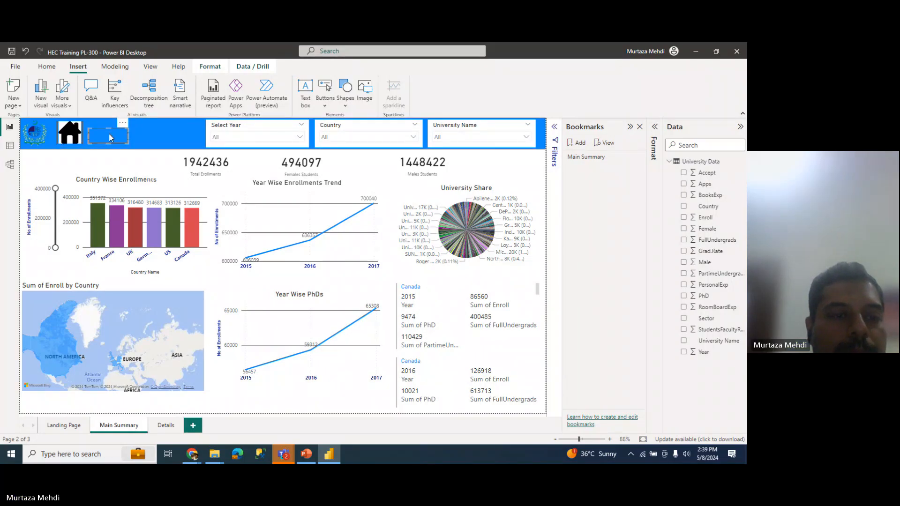
click(109, 125)
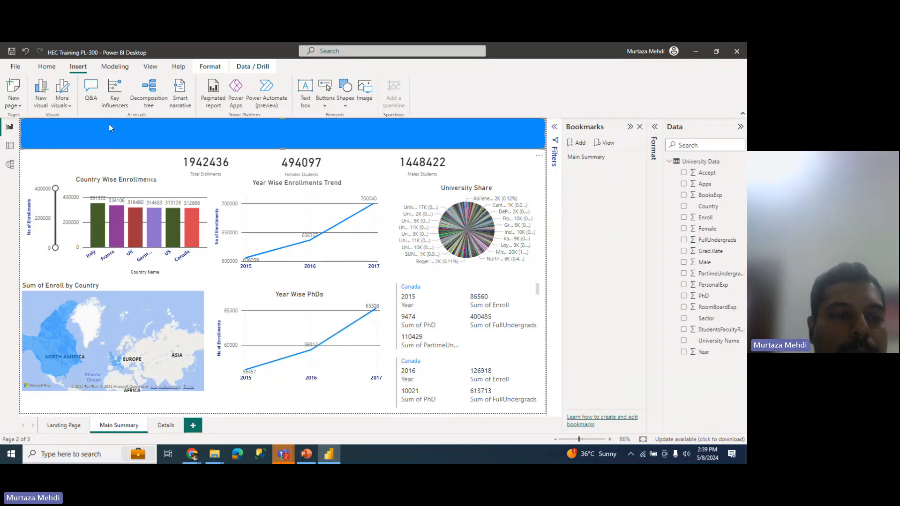
click(106, 155)
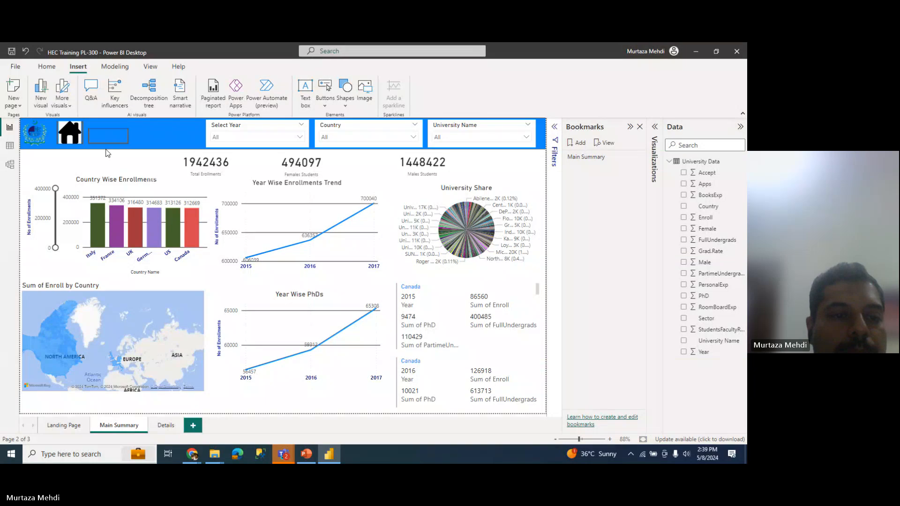
click(107, 131)
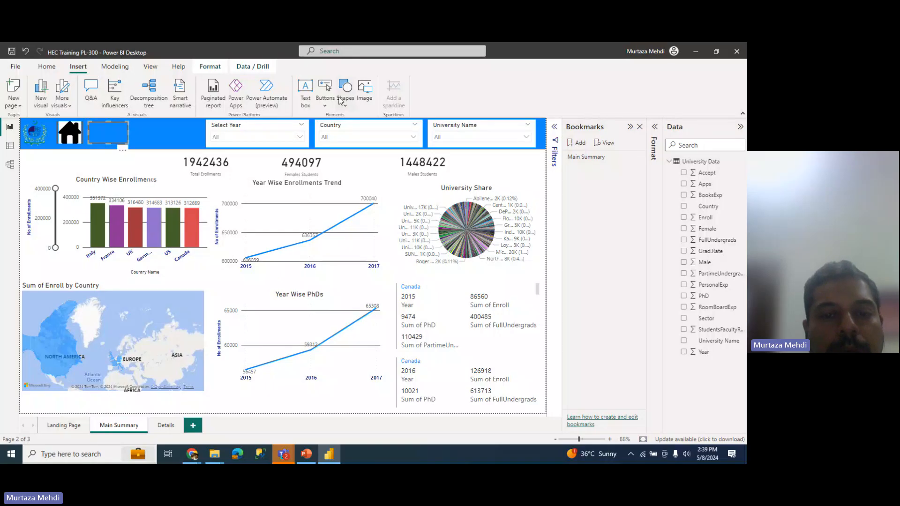
Step: Insert 'Refresh icon.png', shrink it, and set it on the blank button beside the home icon
click(366, 98)
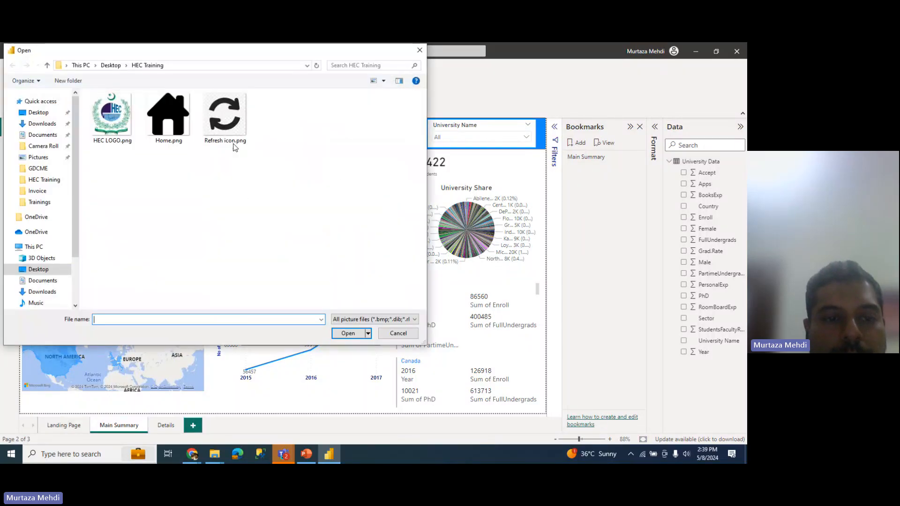
click(220, 117)
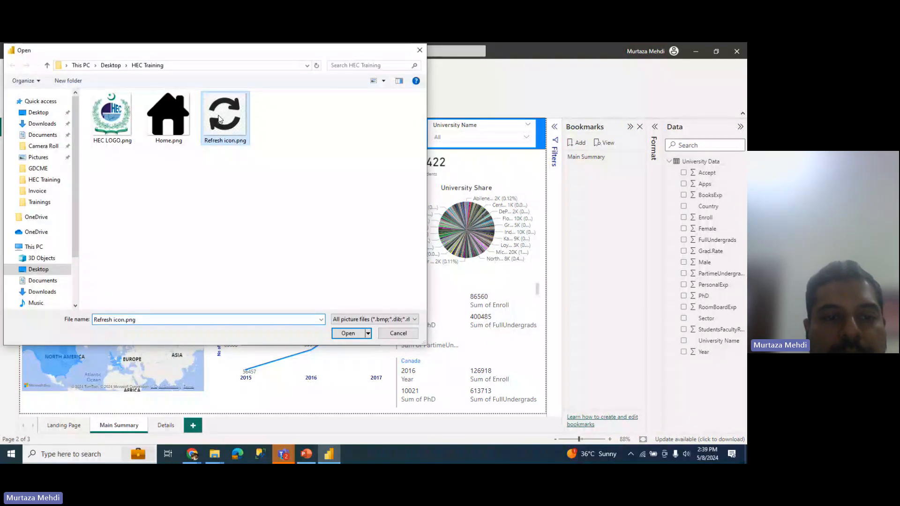
click(347, 333)
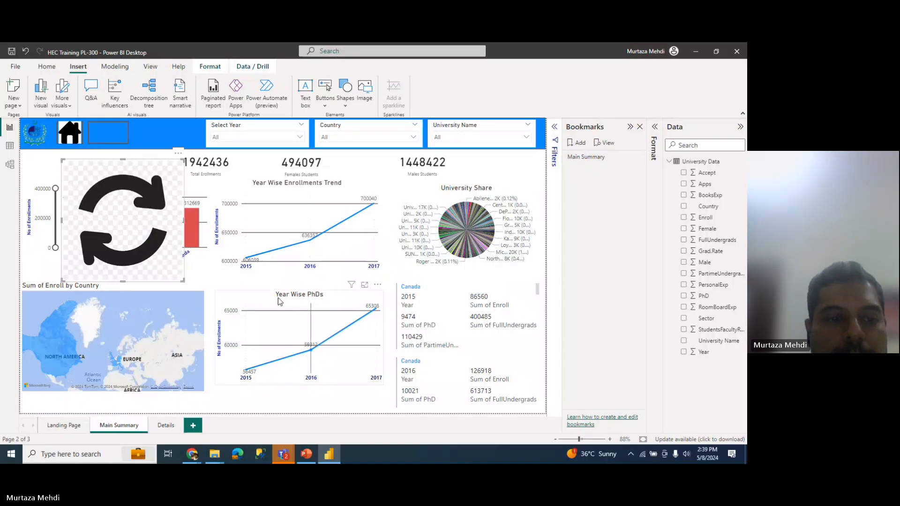
drag(177, 252, 170, 211)
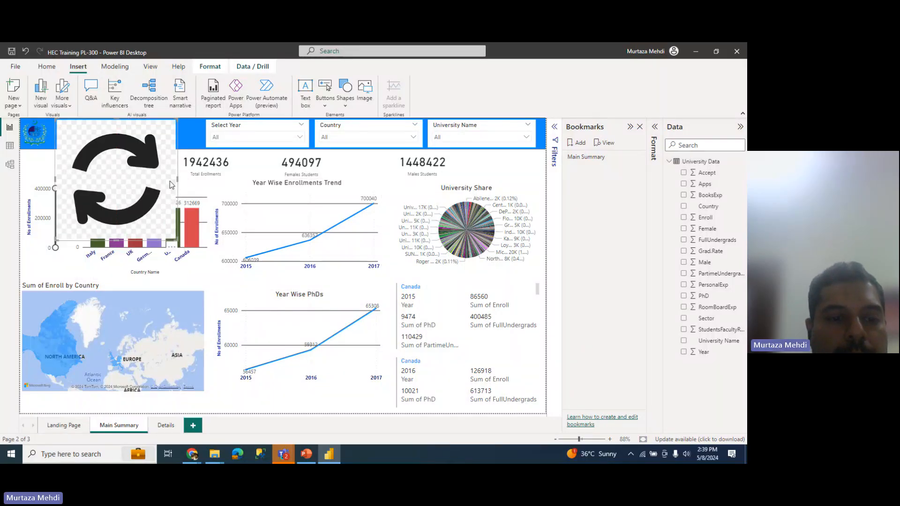
drag(177, 244, 74, 163)
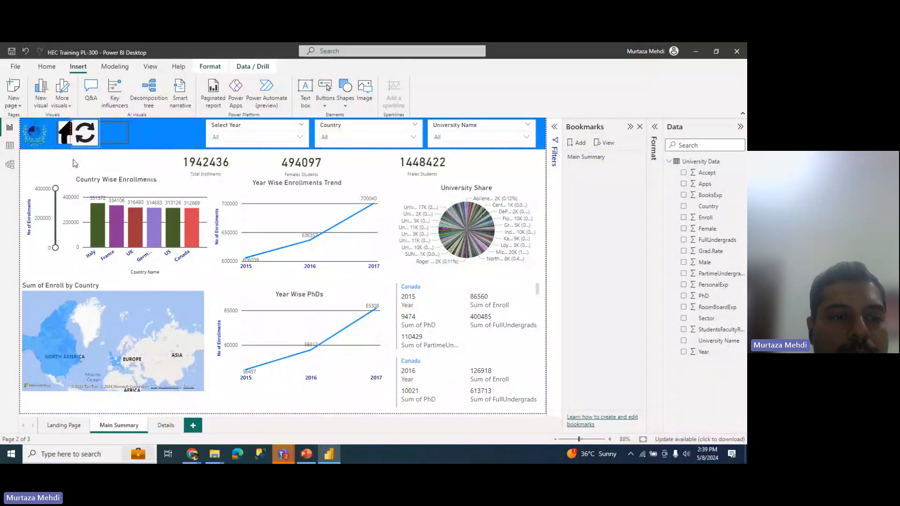
drag(88, 128, 121, 143)
click(130, 137)
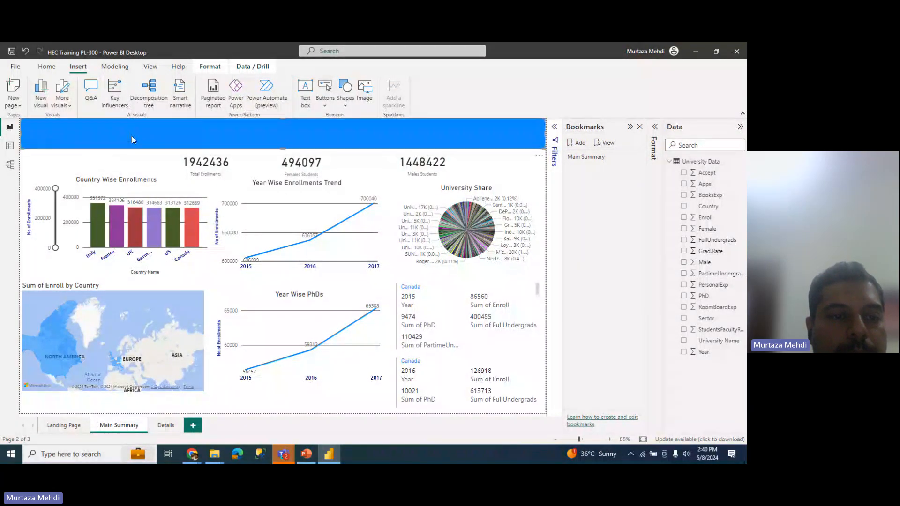
click(118, 171)
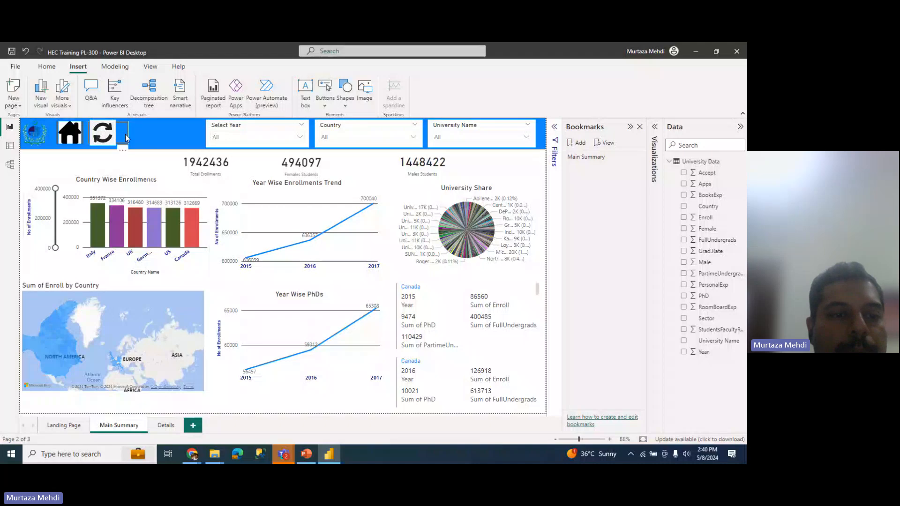
click(125, 134)
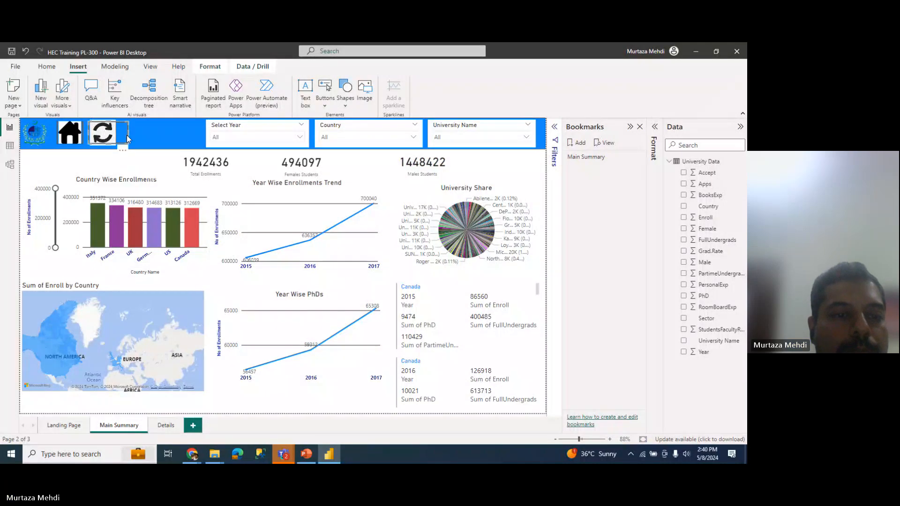
click(124, 165)
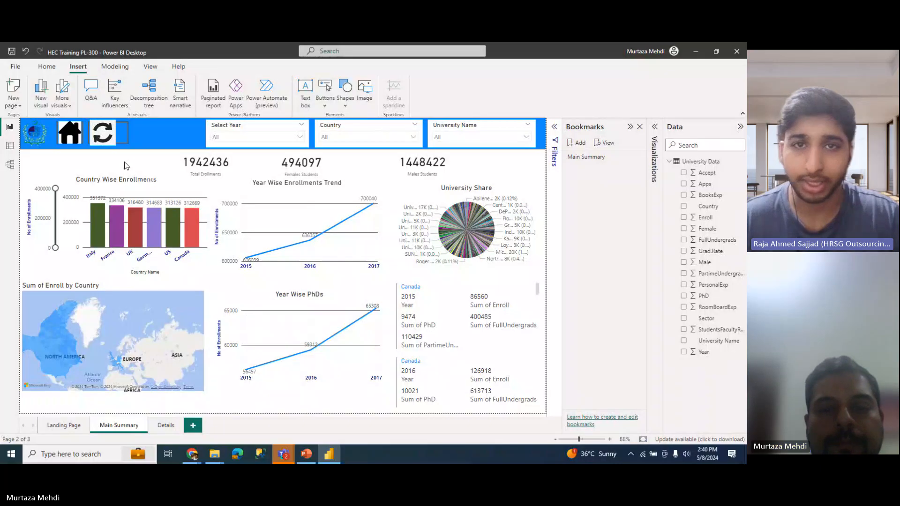
click(21, 66)
click(28, 112)
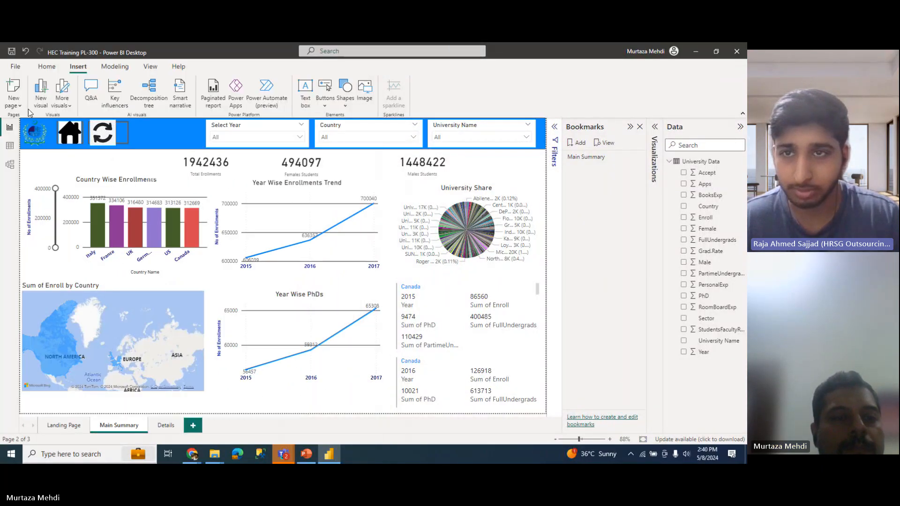
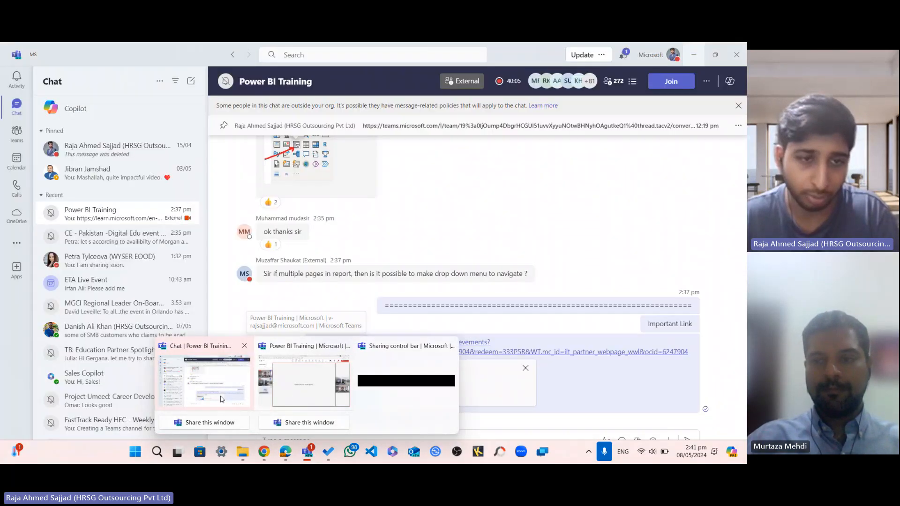
Step: In the Power BI Training chat, copy the earlier Microsoft Learn achievements link
click(205, 381)
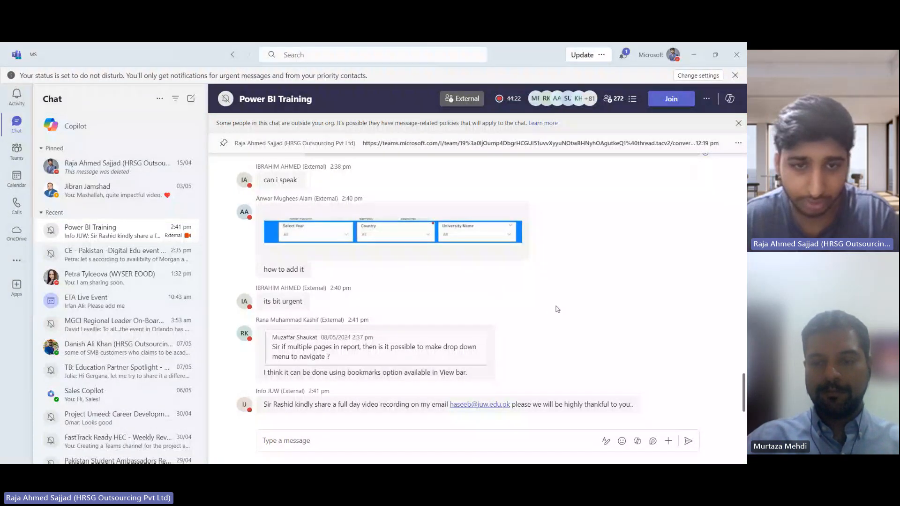
scroll(546, 311, up, 3)
scroll(601, 322, up, 1)
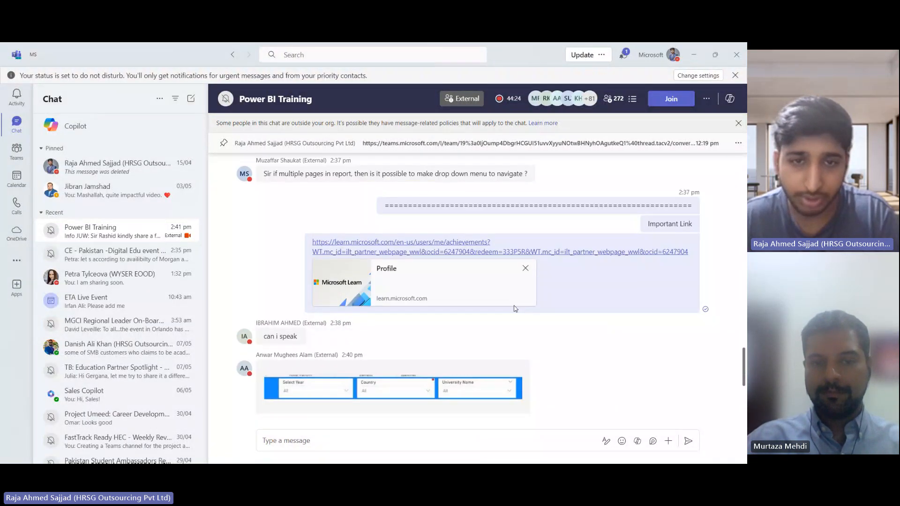
right_click(374, 242)
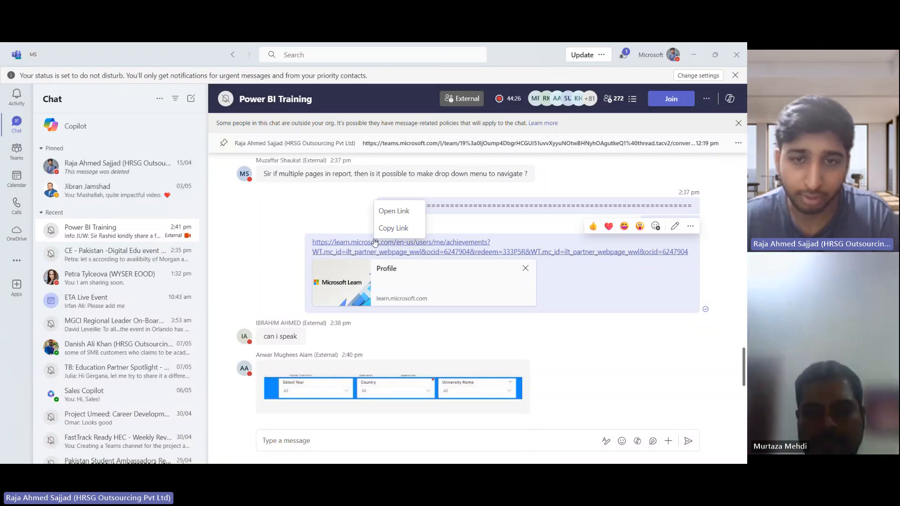
click(393, 228)
Step: Paste the Learn achievements link into a new message and send it to the chat
click(333, 437)
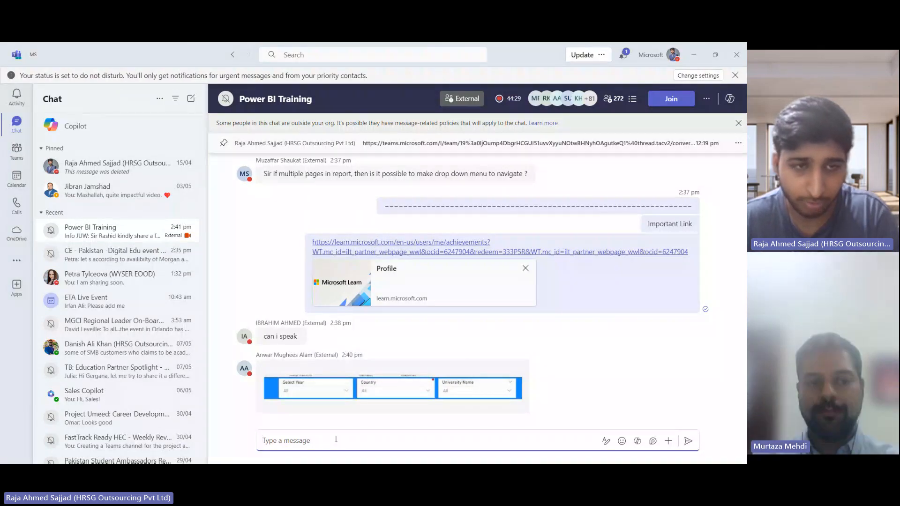
click(54, 214)
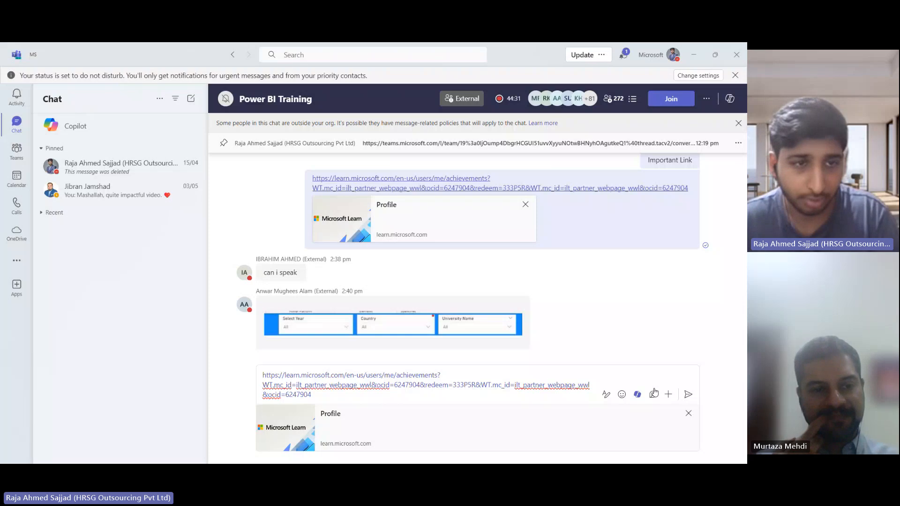
click(54, 213)
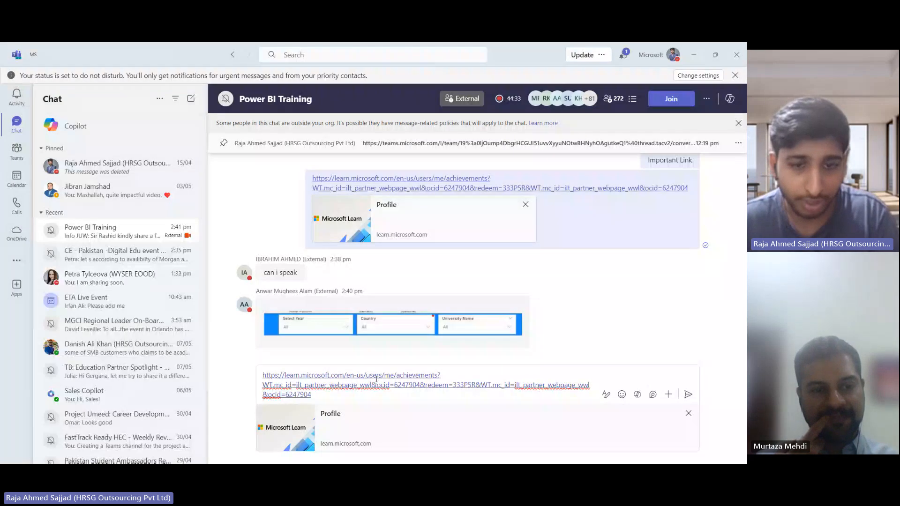
click(688, 394)
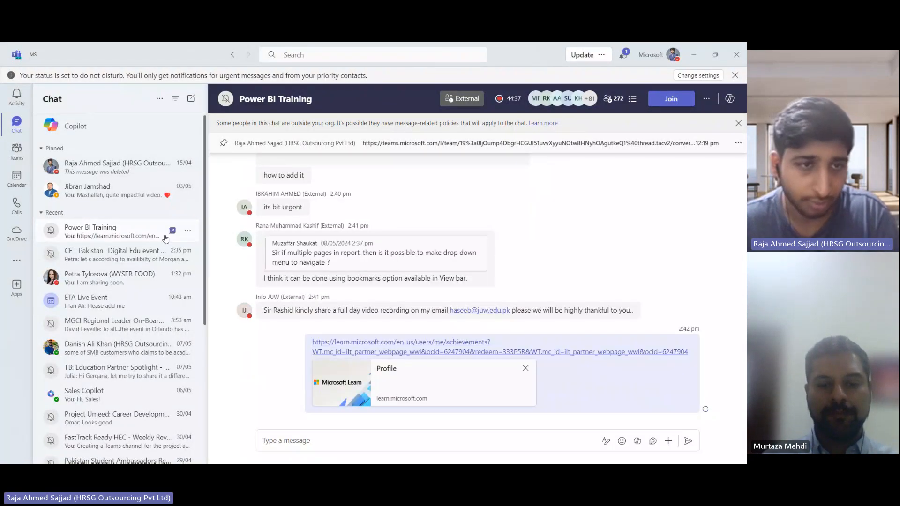
Step: Copy the newly sent Learn achievements link
click(53, 213)
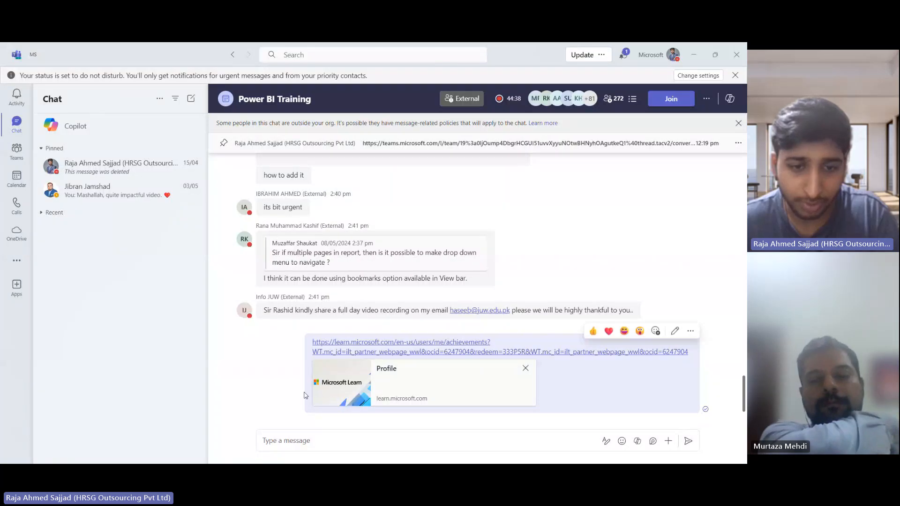
right_click(361, 344)
click(382, 329)
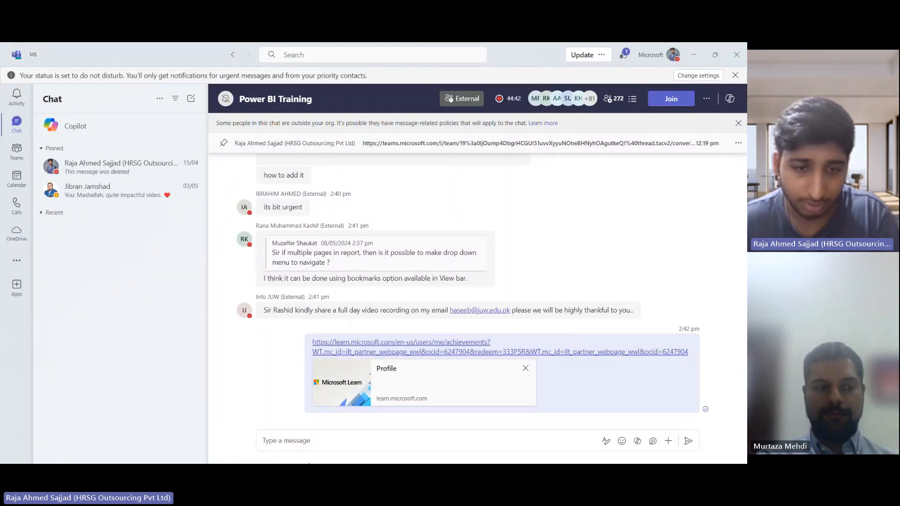
Step: Load the copied achievements link in a new Chrome window, redeem the code, and view the profile
mouse_move(264, 451)
click(445, 391)
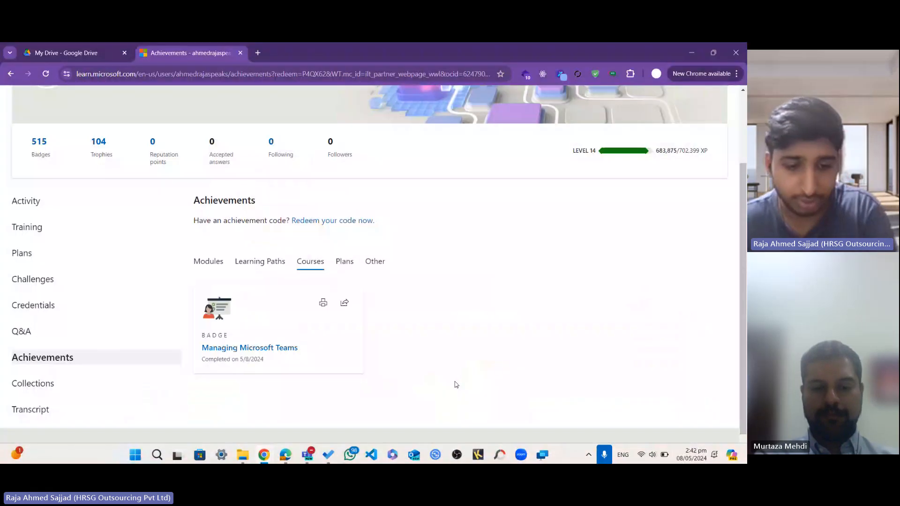
key(ctrl+n)
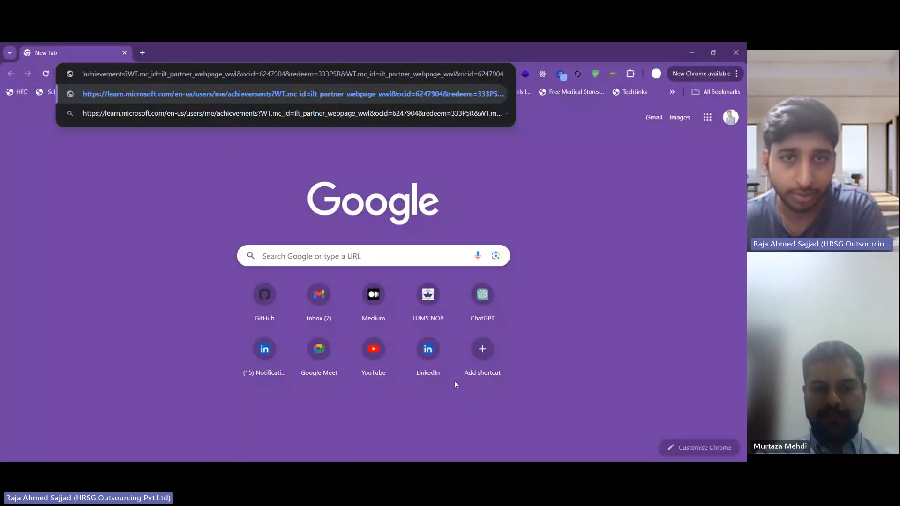
key(Return)
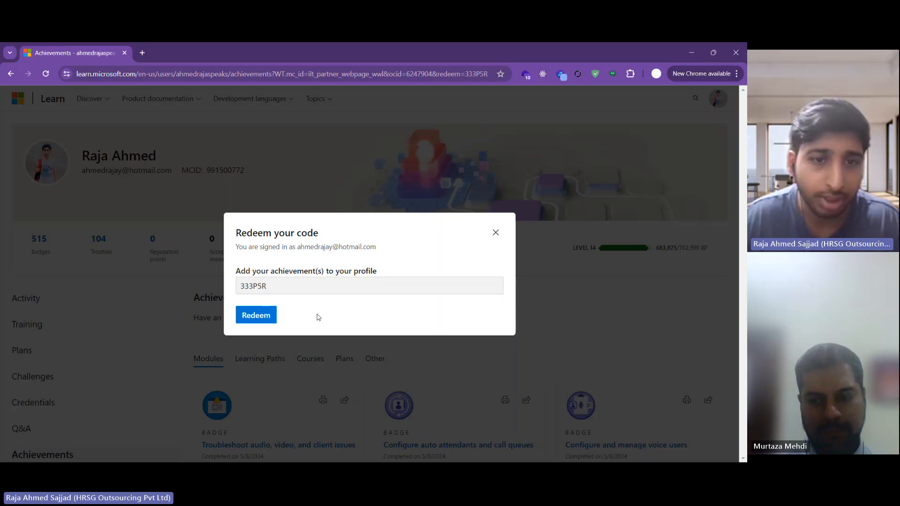
click(266, 321)
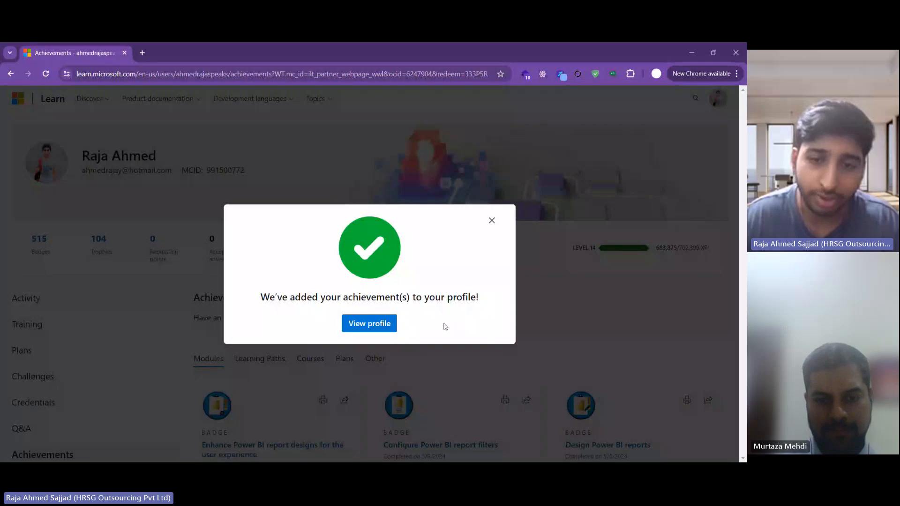
click(369, 325)
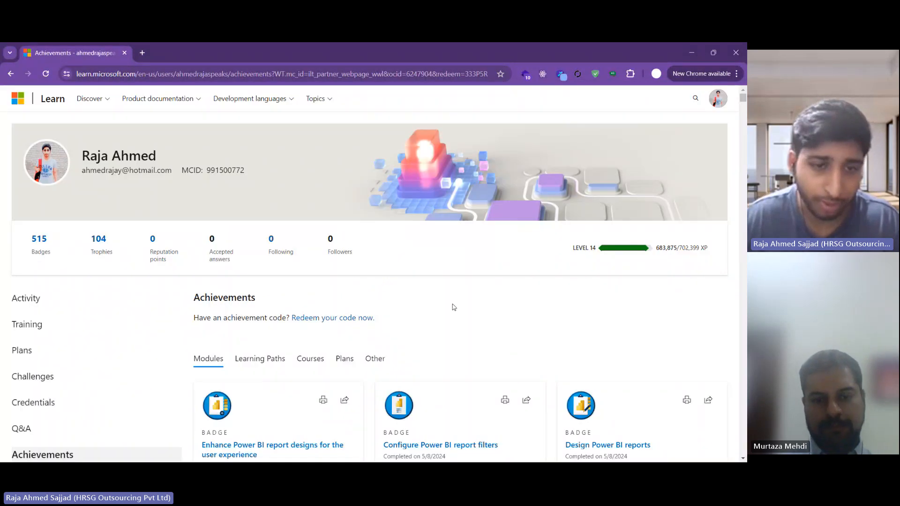
Step: Refresh the Achievements page to update the counts and dismiss the code redemption prompt
scroll(439, 285, down, 3)
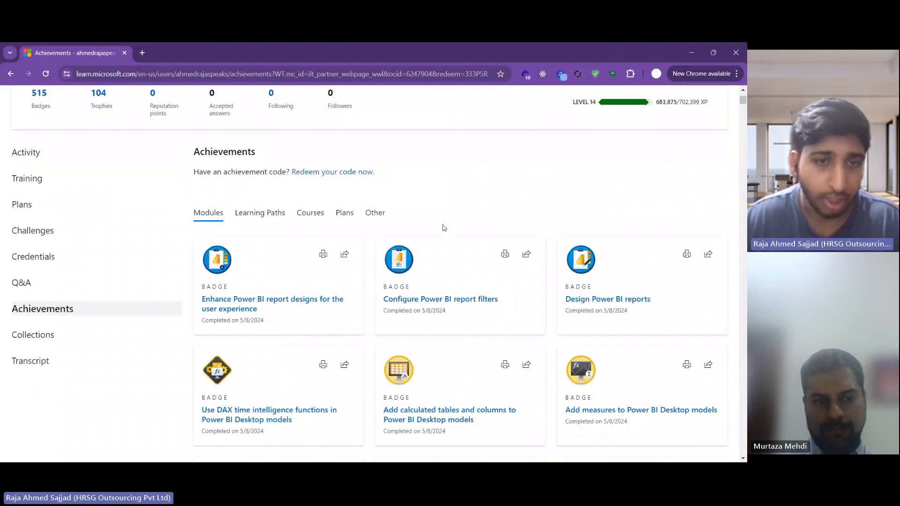
scroll(444, 228, up, 2)
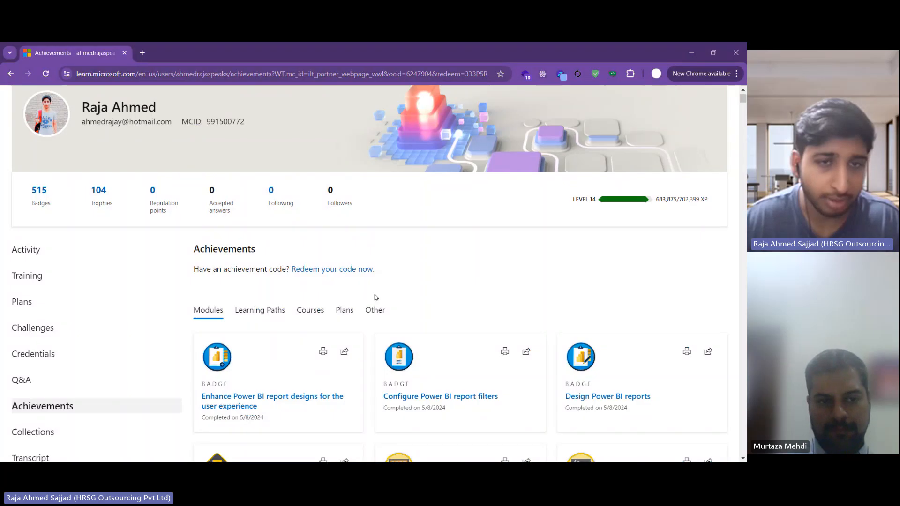
scroll(190, 154, up, 1)
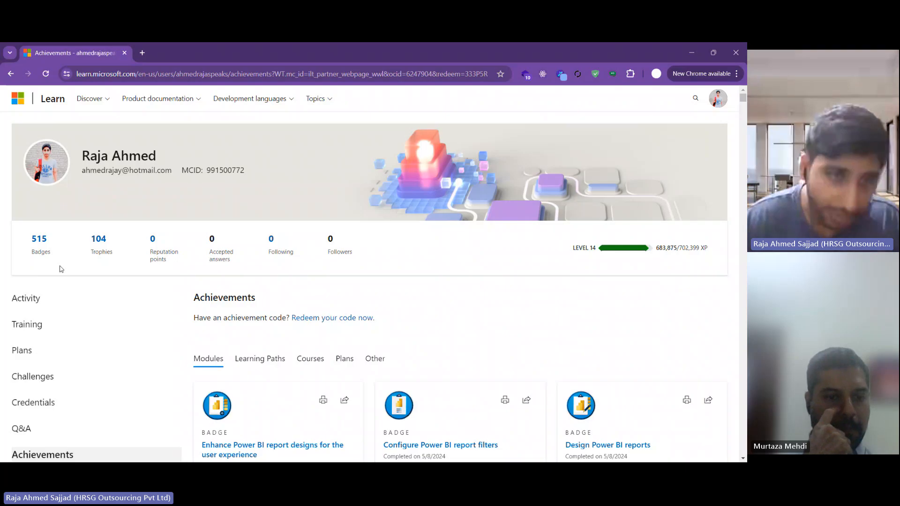
click(46, 75)
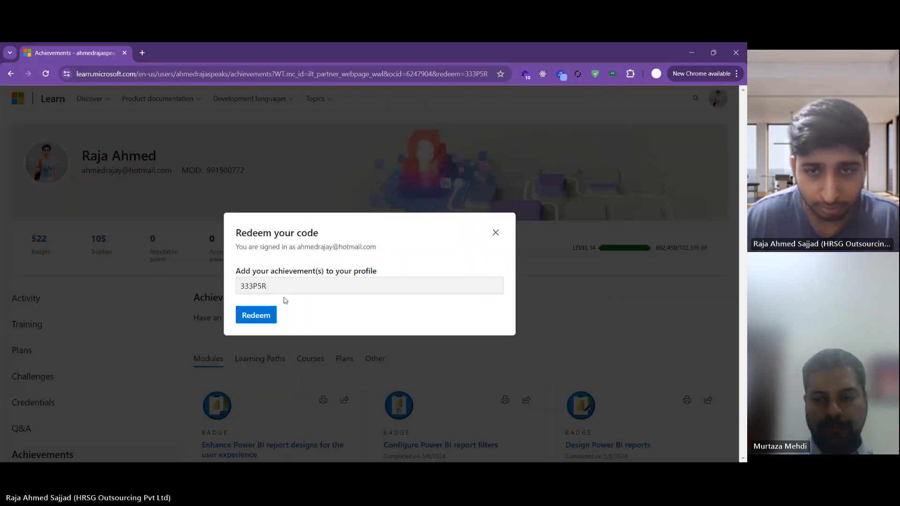
click(493, 233)
Step: Show the earned learning path trophies, then bring up the 'Redeem your code now' form
scroll(411, 295, down, 1)
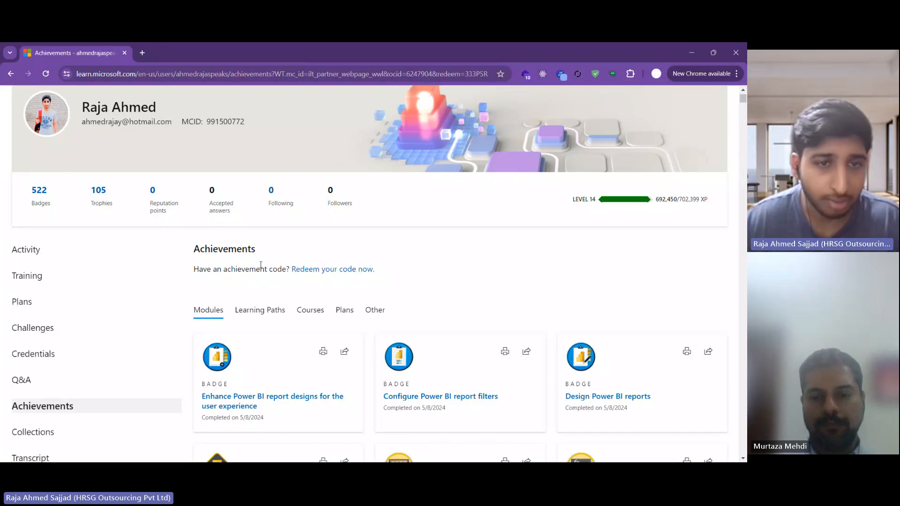
scroll(86, 318, down, 4)
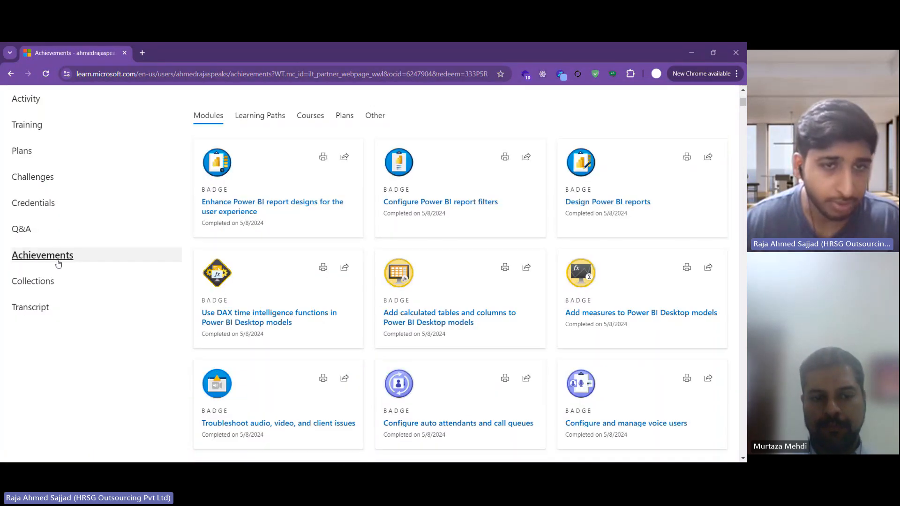
scroll(258, 315, up, 4)
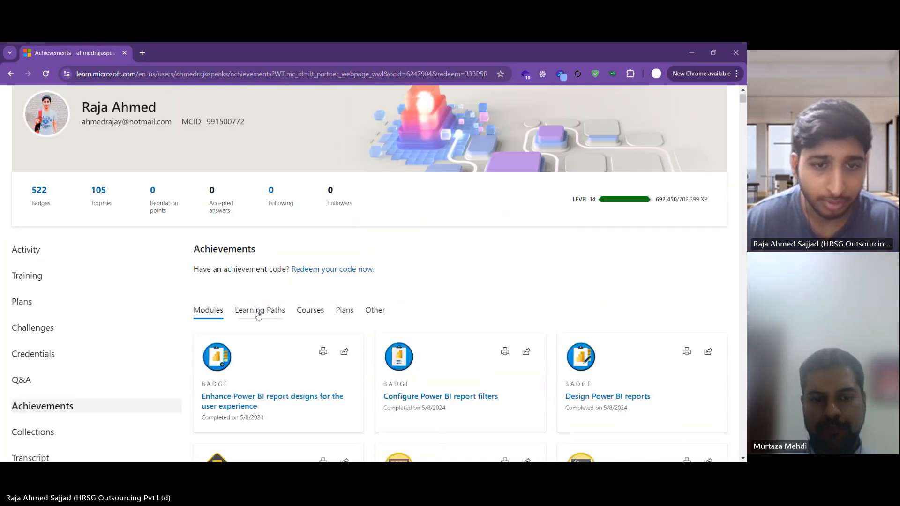
click(258, 314)
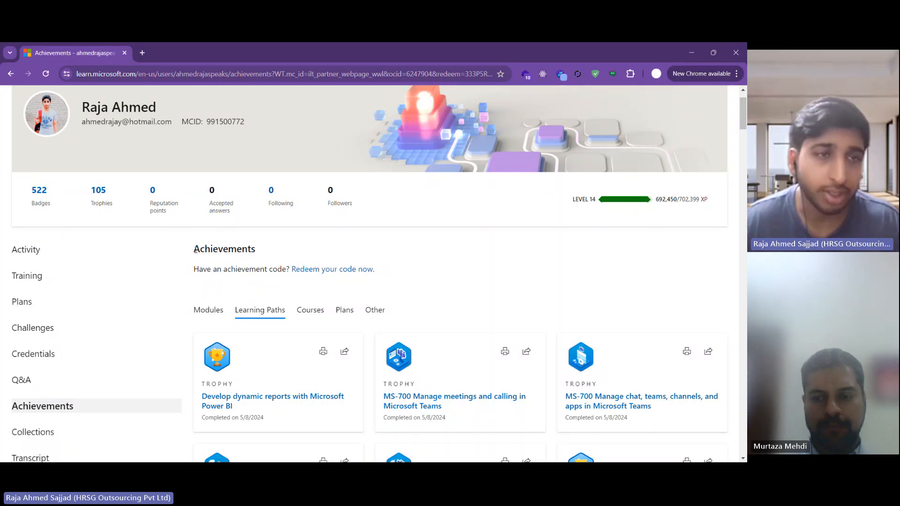
drag(195, 250, 382, 268)
click(408, 288)
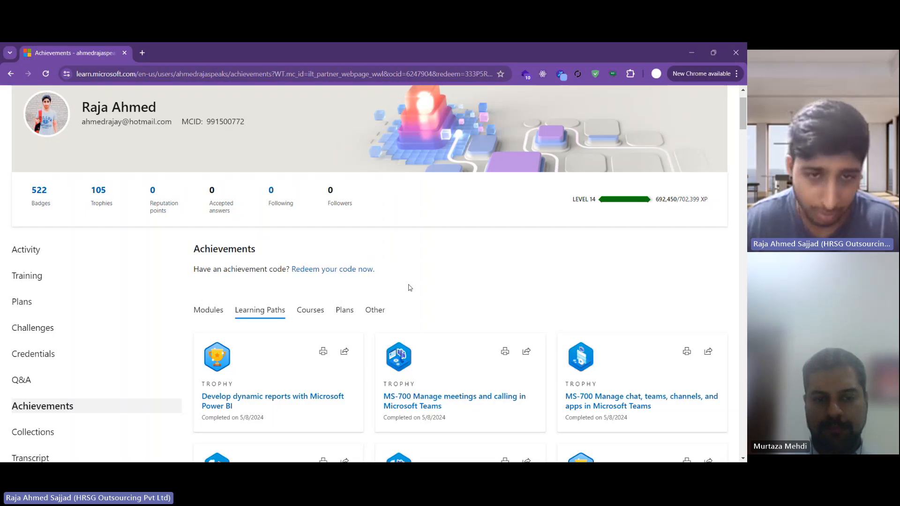
click(312, 271)
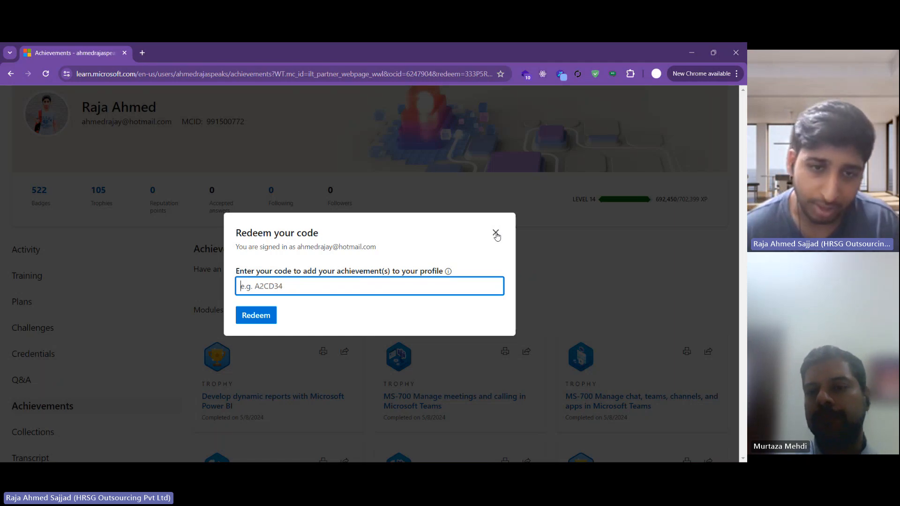
Step: Close the redeem form and show Courses badges, including Microsoft Power BI Data Analyst completed 5/8/2024
click(496, 234)
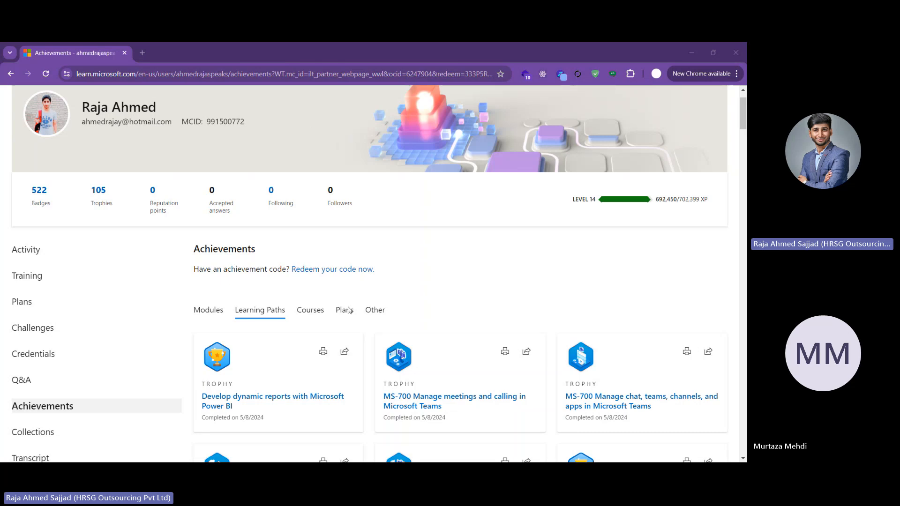
scroll(350, 306, down, 1)
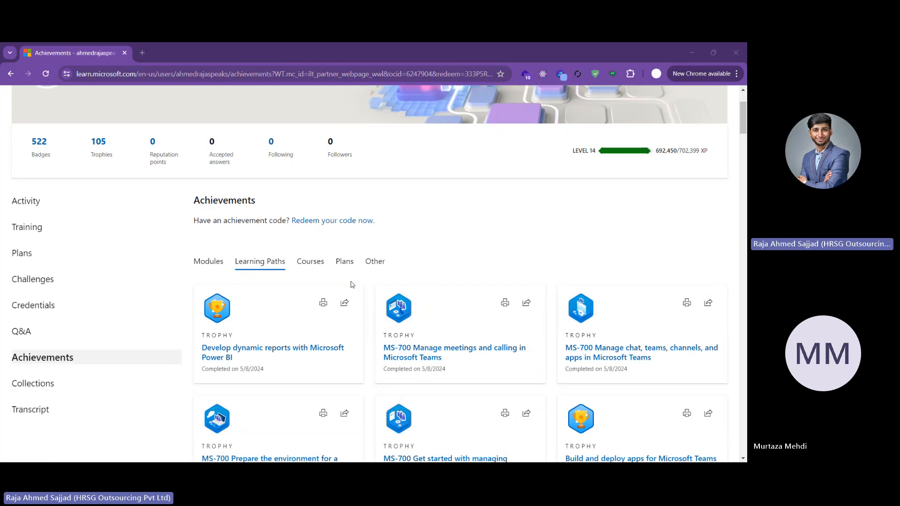
click(310, 266)
scroll(614, 291, down, 1)
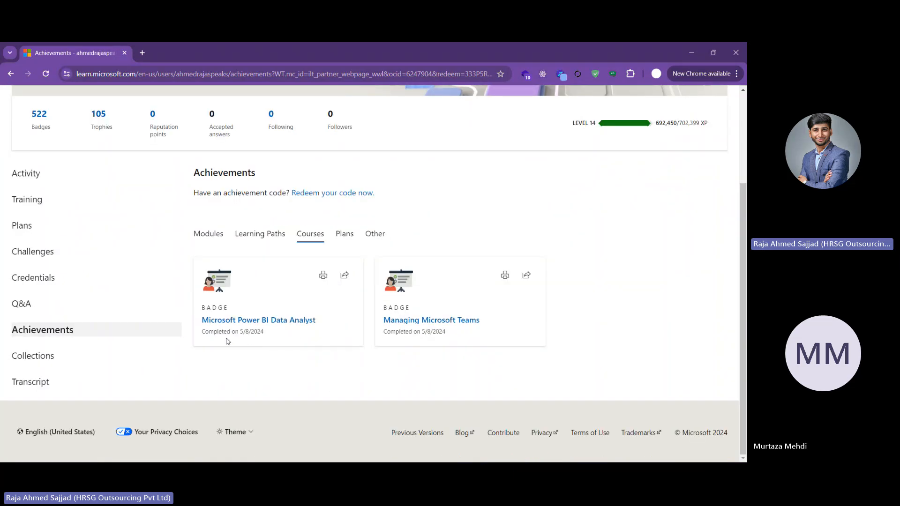
drag(203, 333, 264, 334)
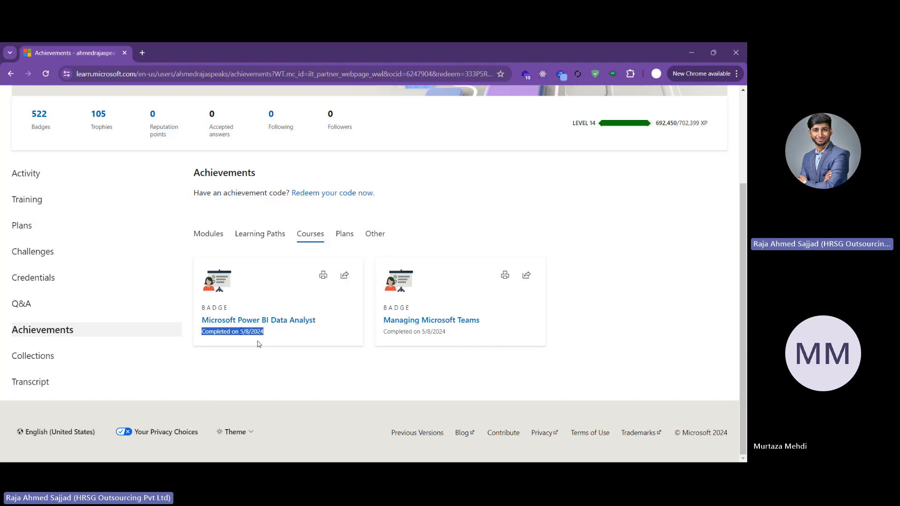
click(257, 344)
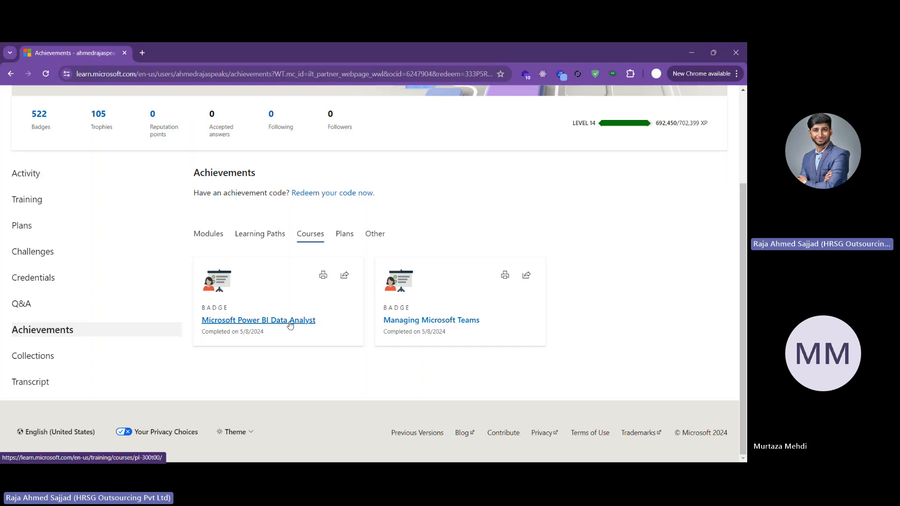
click(345, 275)
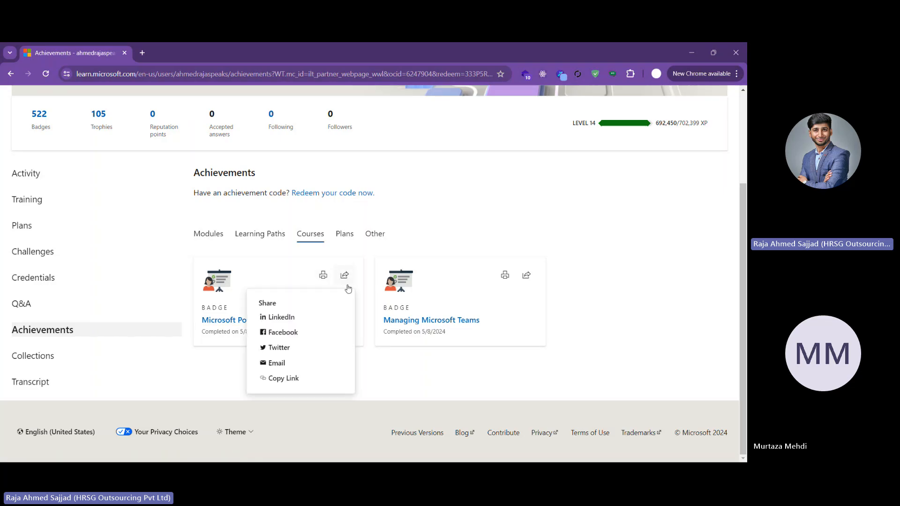
click(362, 345)
click(323, 275)
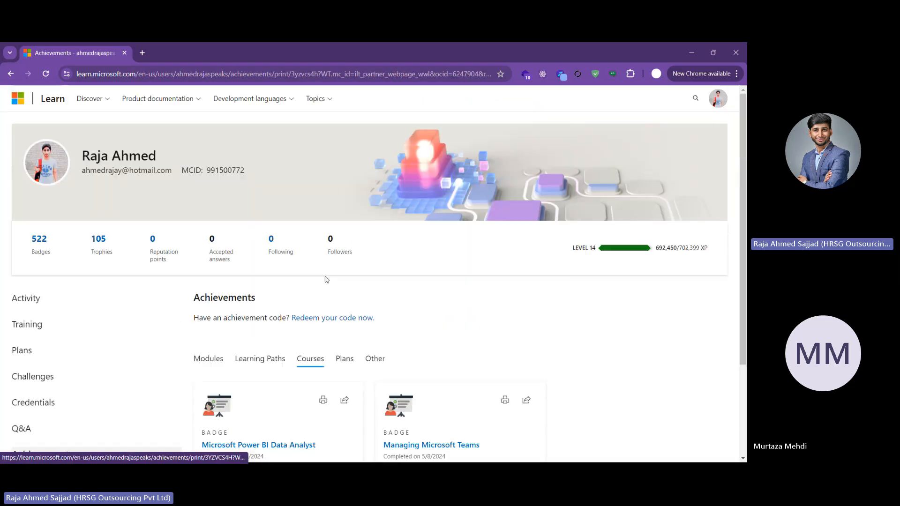
scroll(409, 303, down, 1)
scroll(500, 305, down, 4)
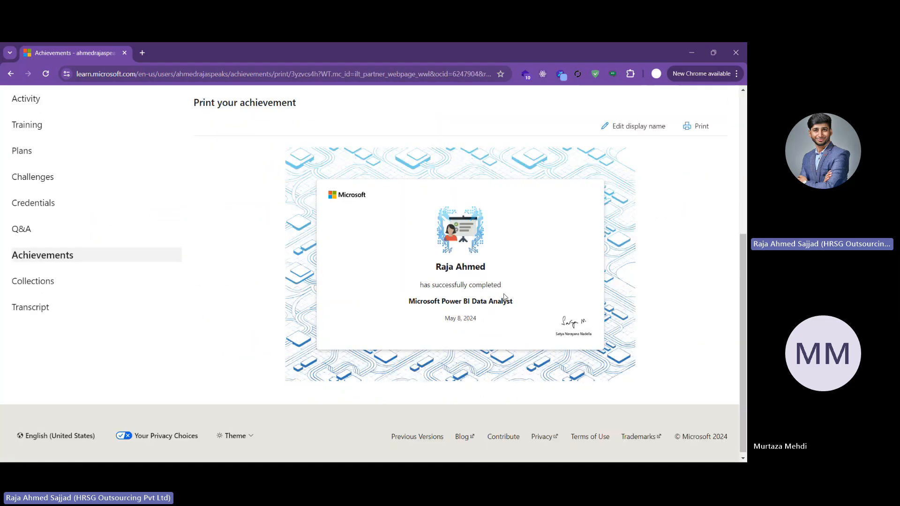
drag(326, 197, 537, 332)
click(487, 334)
scroll(392, 307, up, 1)
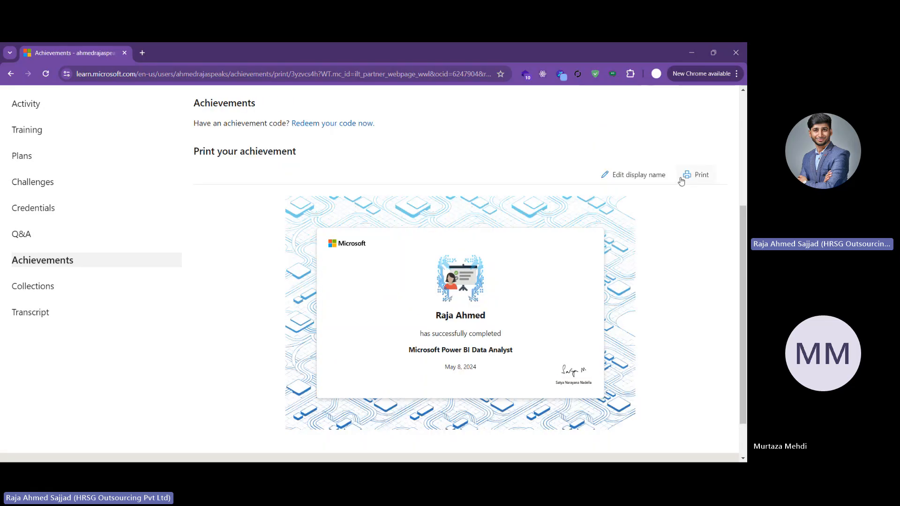
scroll(289, 264, up, 3)
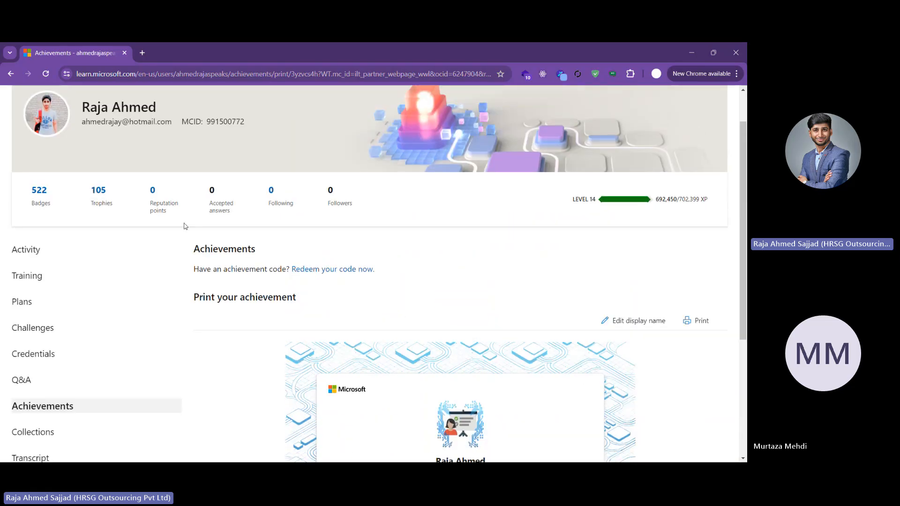
click(11, 74)
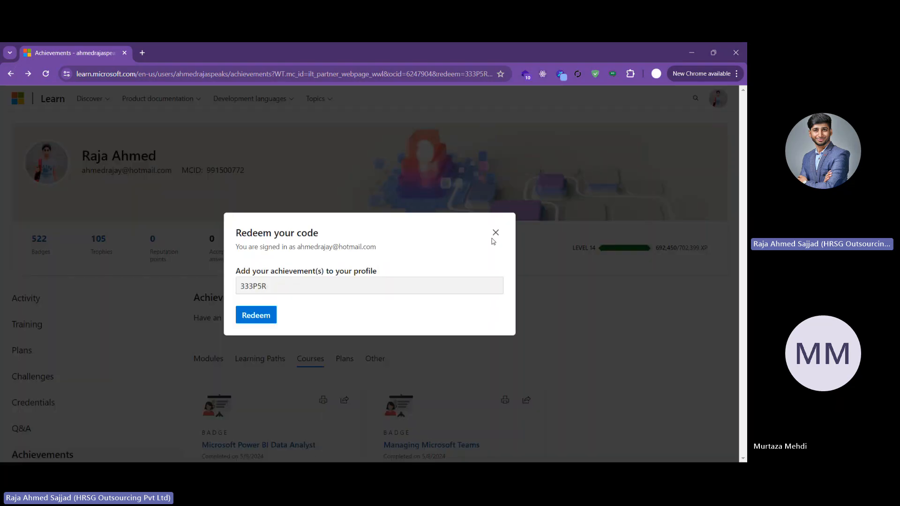
click(495, 233)
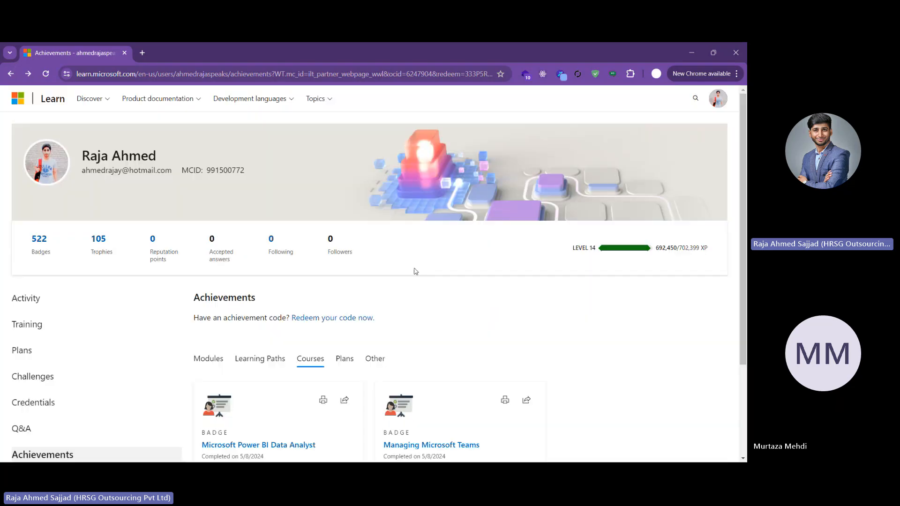
scroll(436, 313, down, 3)
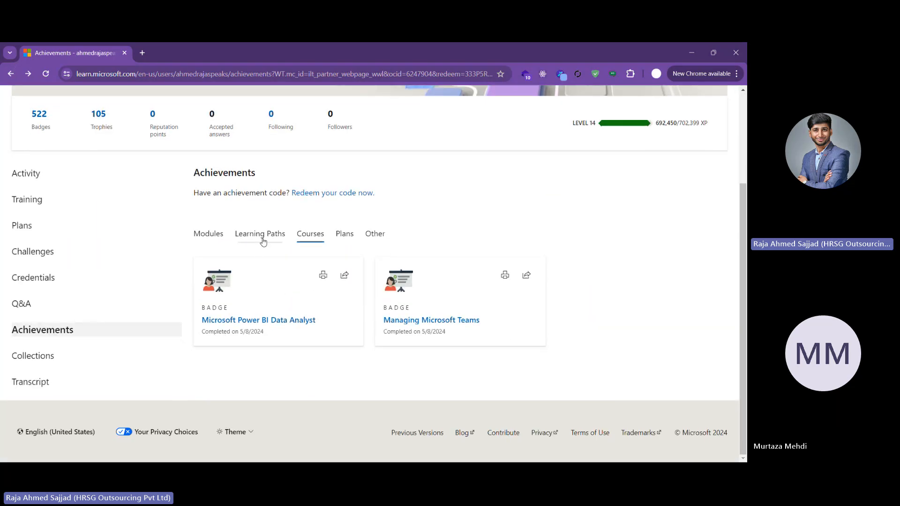
click(264, 241)
scroll(251, 311, down, 1)
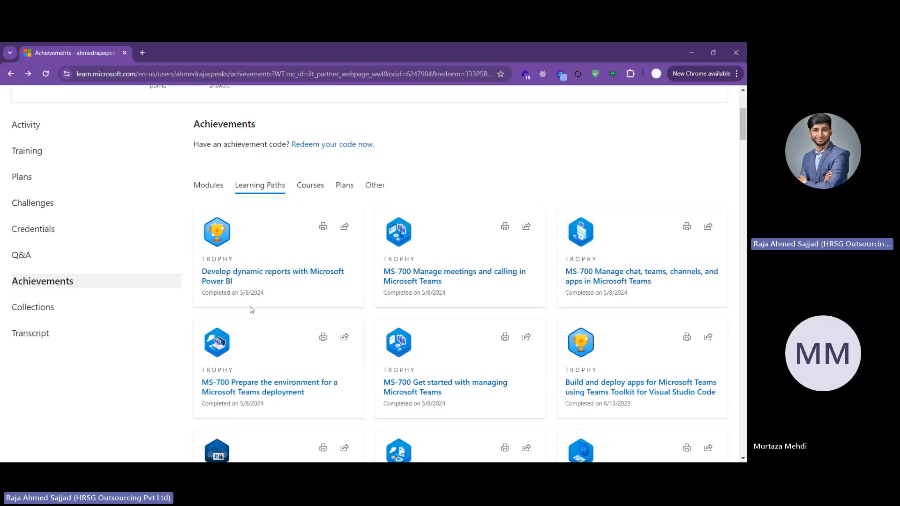
scroll(328, 310, down, 2)
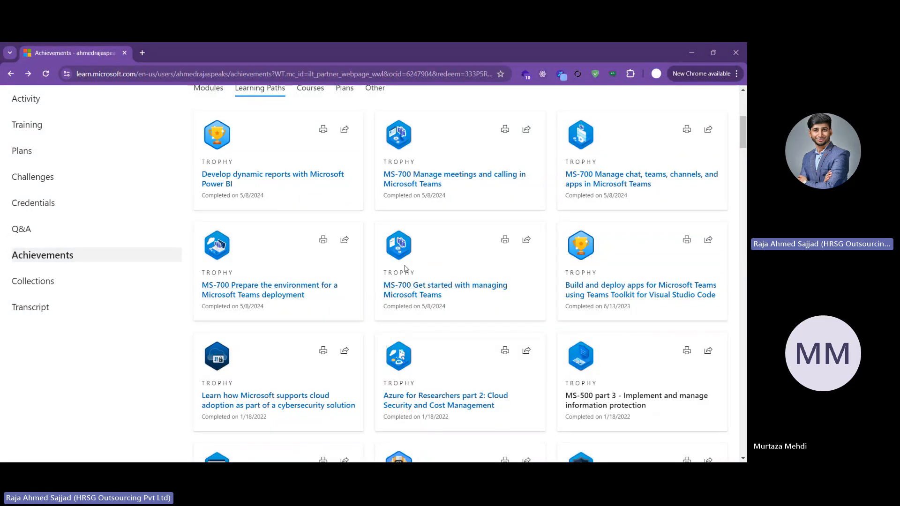
scroll(401, 268, down, 3)
scroll(188, 293, up, 7)
click(207, 288)
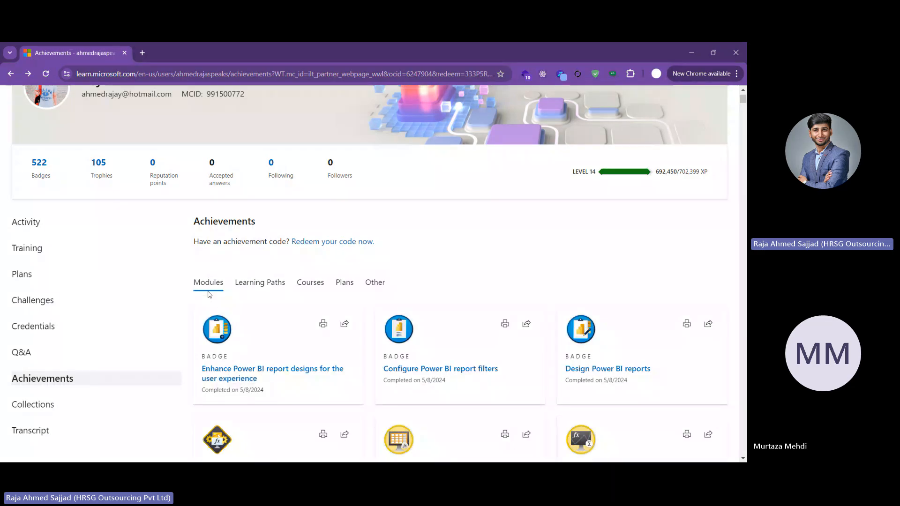
click(263, 286)
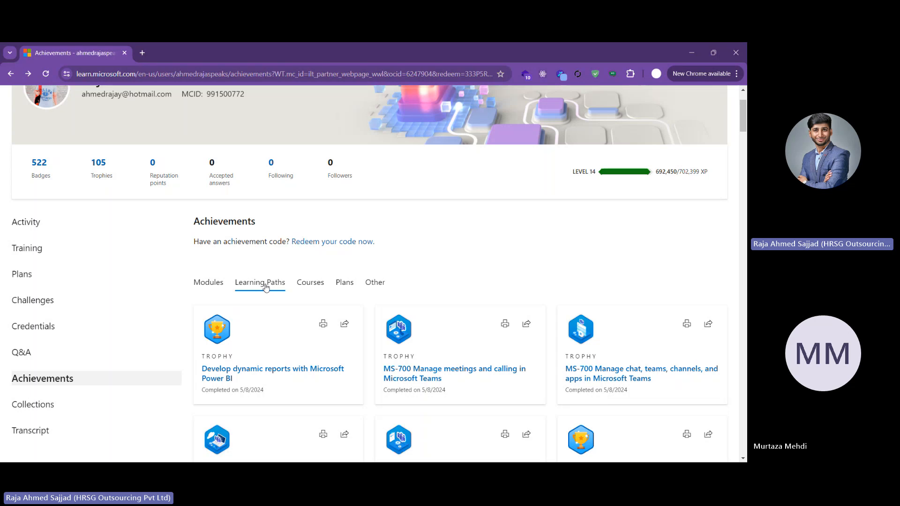
click(317, 286)
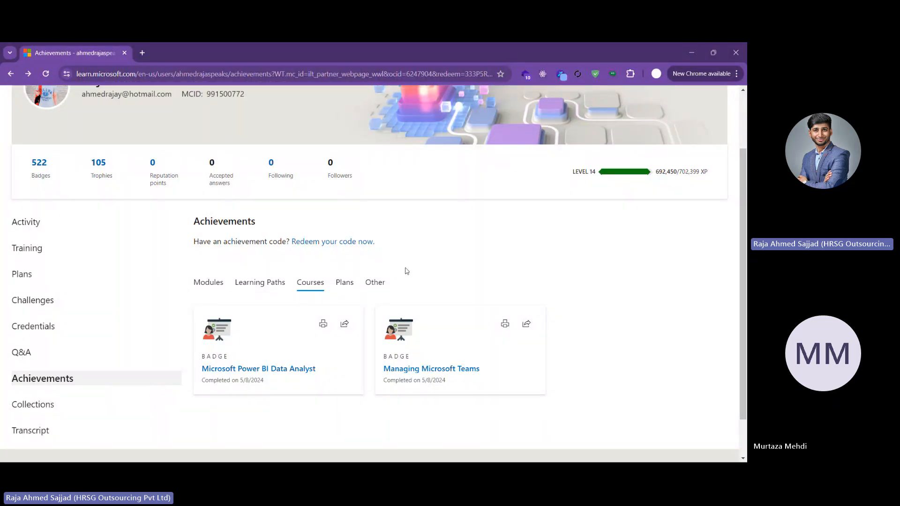
scroll(407, 271, up, 2)
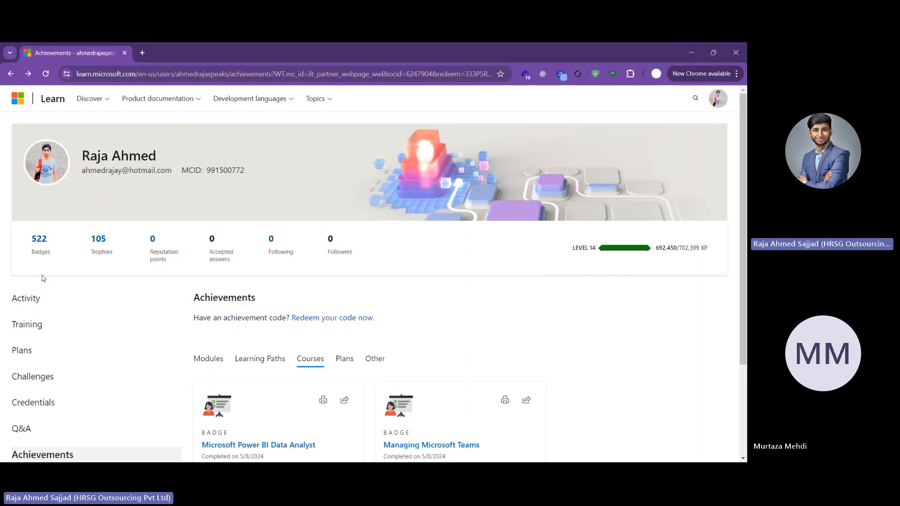
scroll(408, 309, down, 1)
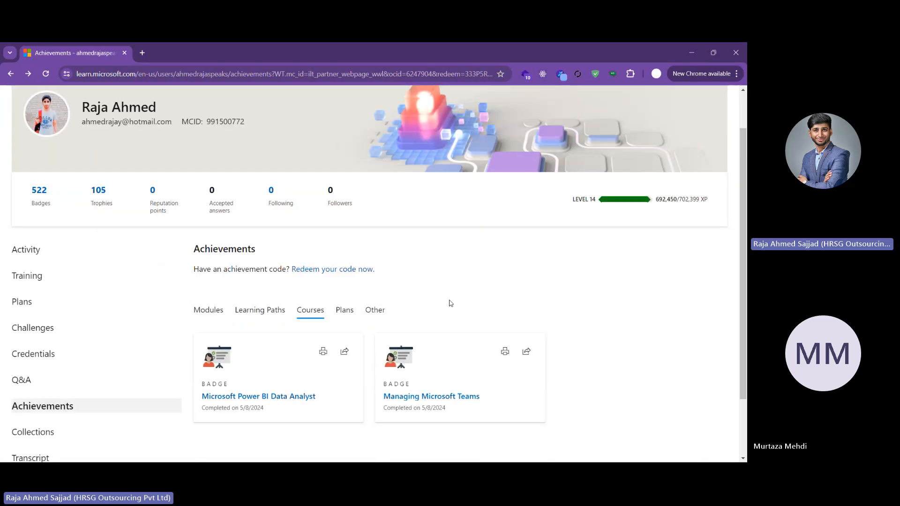
click(424, 55)
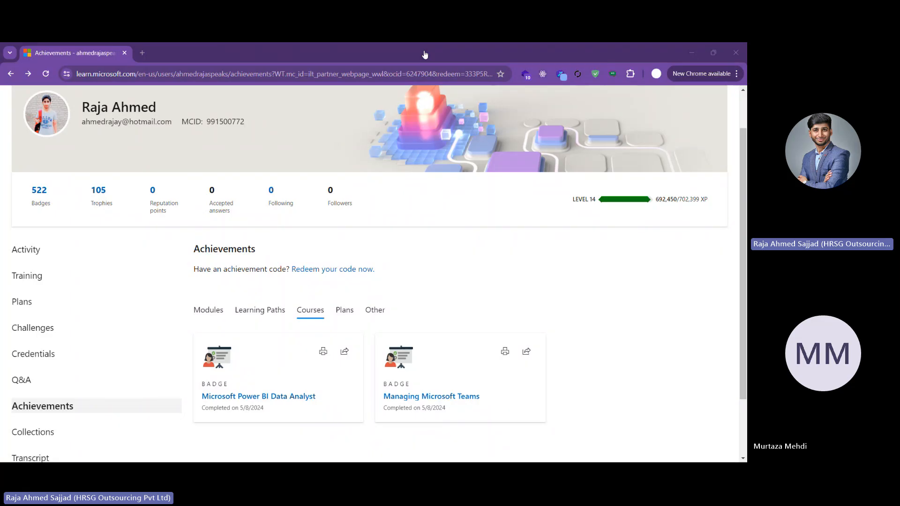